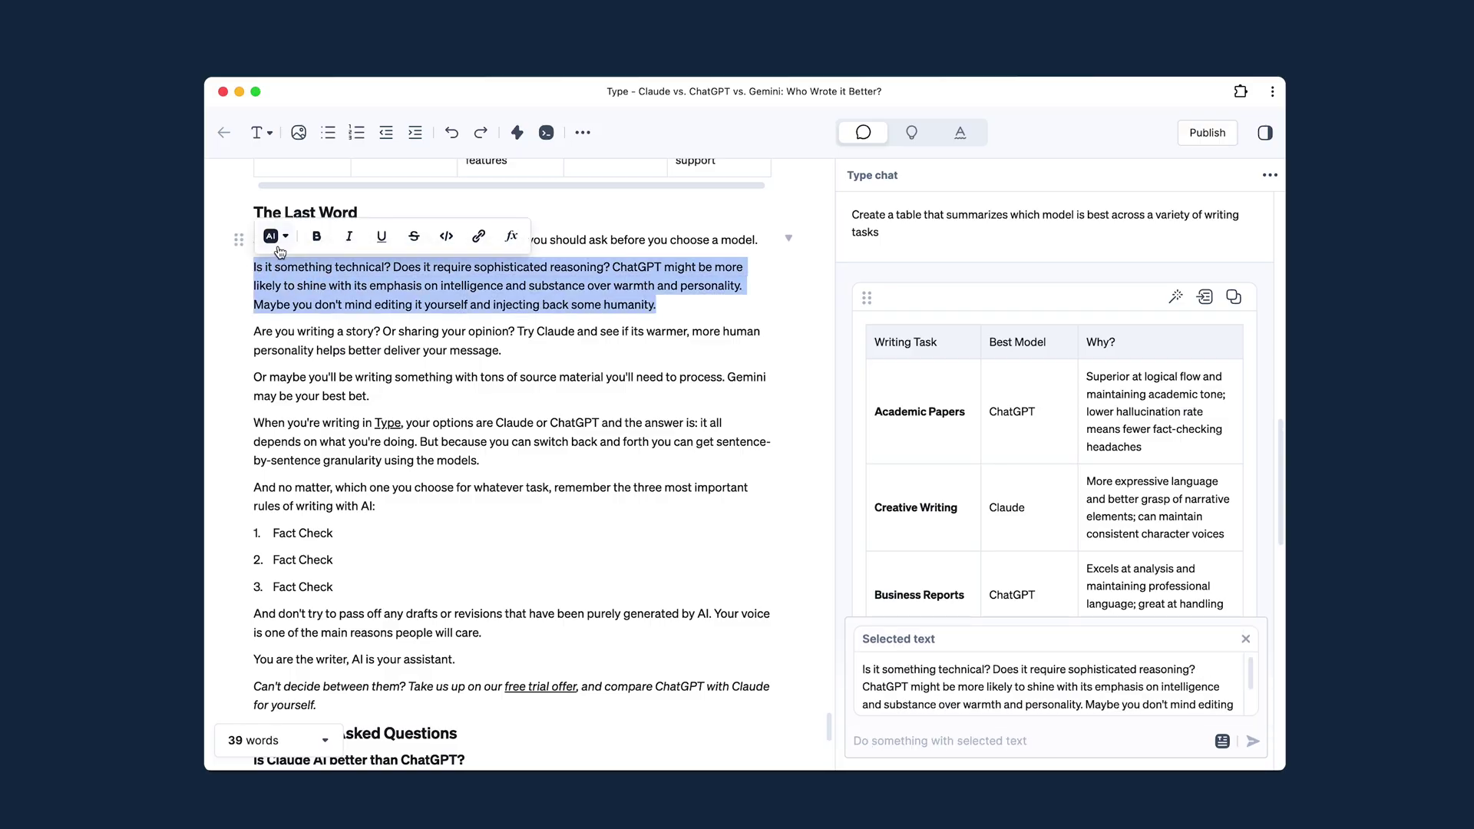
Step: Have AI improve the technical-topics paragraph and drop the chat's model comparison table into the post
{"action": "left_click", "coordinate": [279, 246]}
{"action": "left_click", "coordinate": [297, 344]}
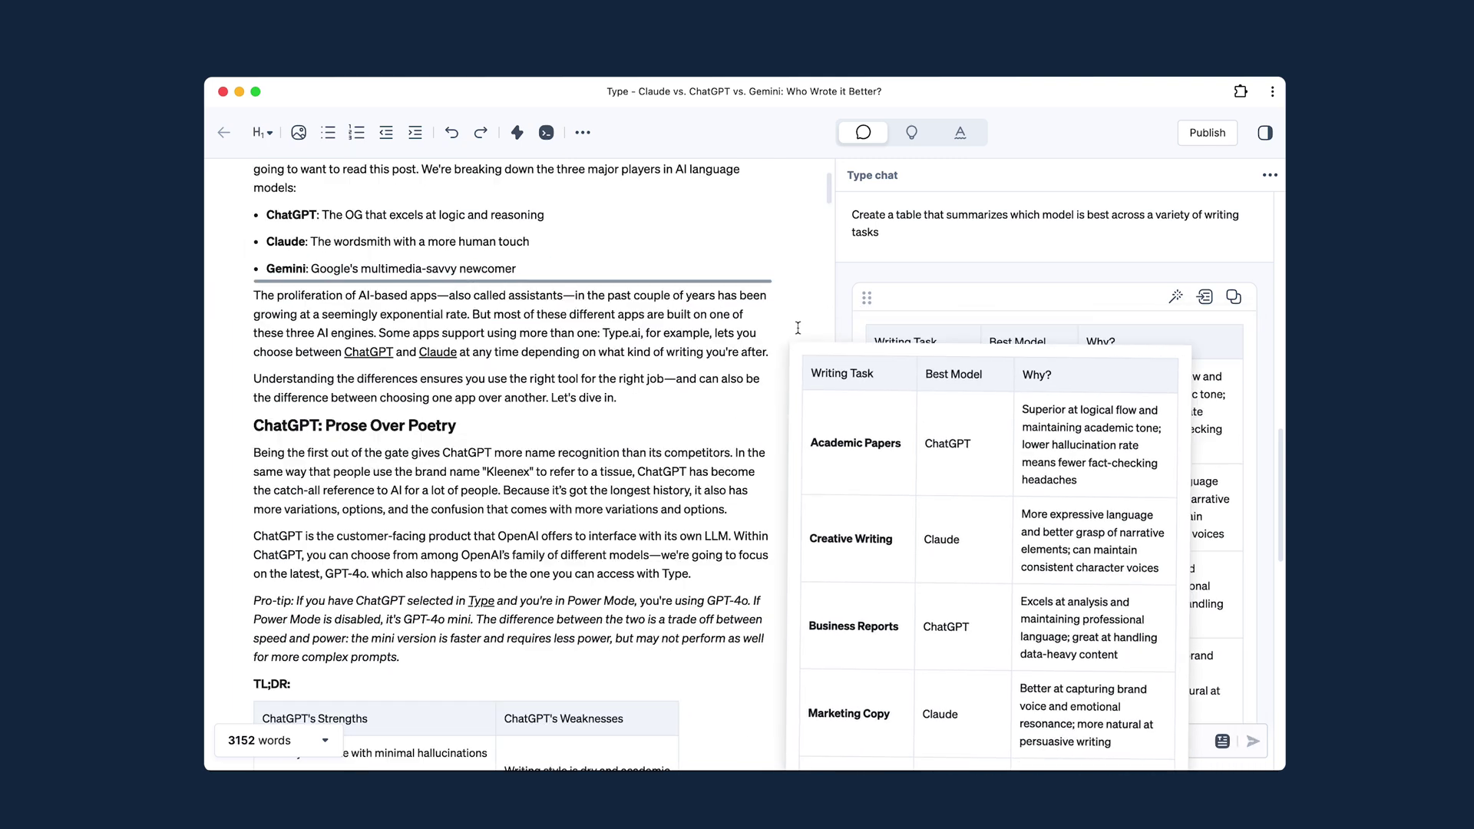
{"action": "left_click_drag", "start_coordinate": [867, 297], "coordinate": [514, 401]}
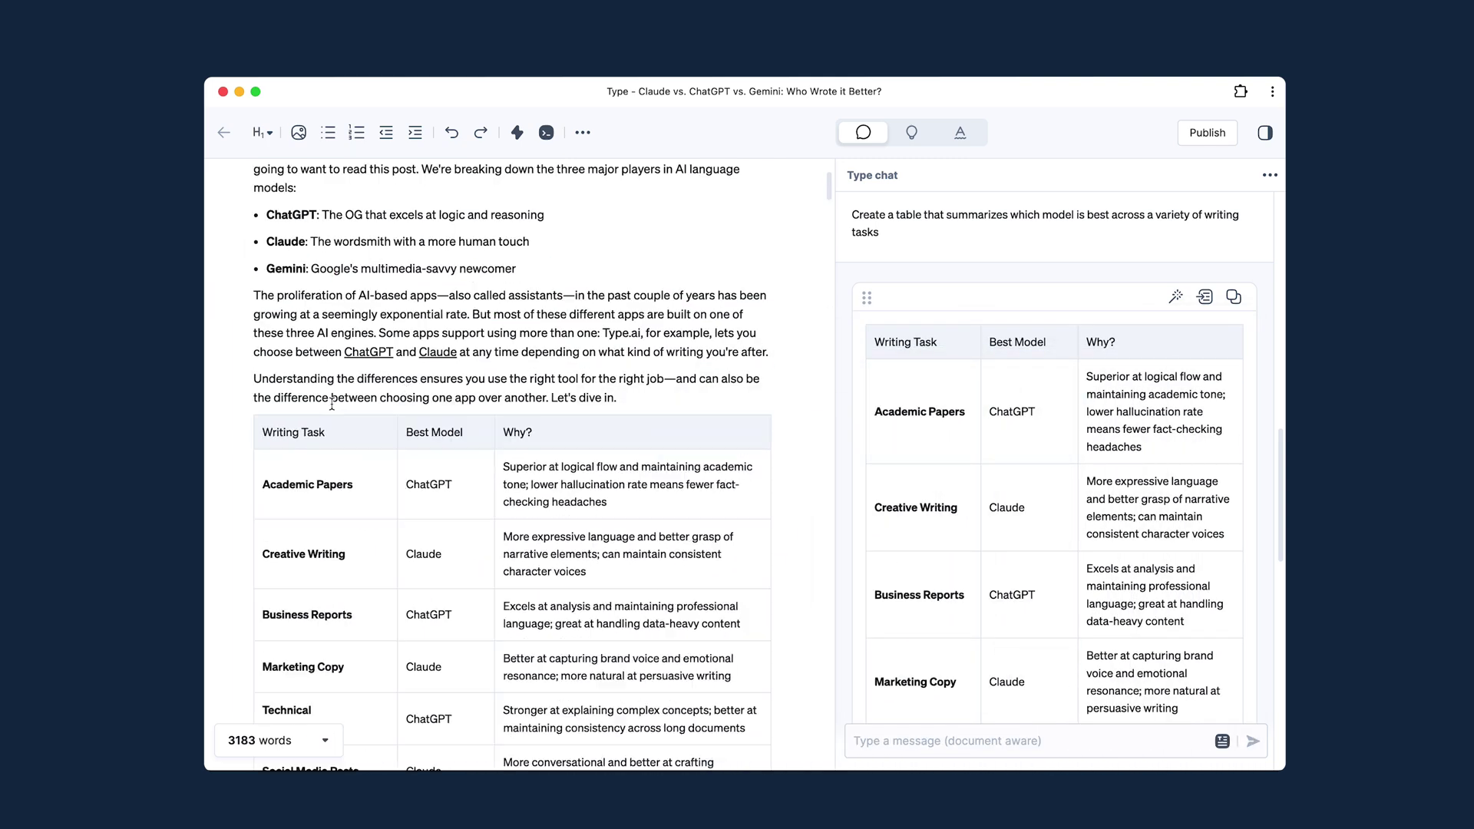
{"action": "scroll", "coordinate": [515, 400], "scroll_direction": "down", "scroll_amount": 10}
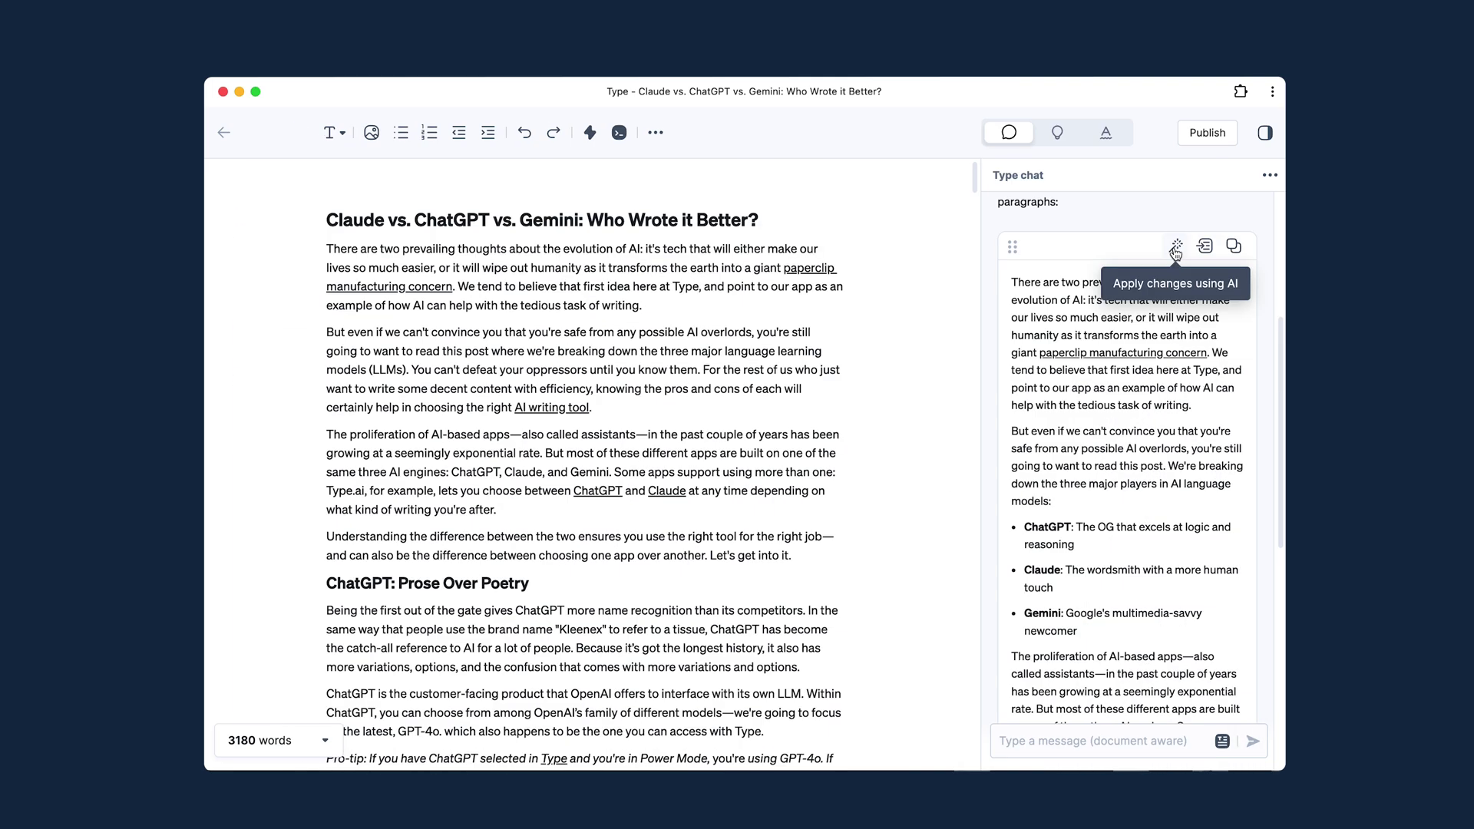
Step: Accept the first suggested correction and apply the AI's opening rewrite as pending edits
{"action": "left_click", "coordinate": [1175, 247]}
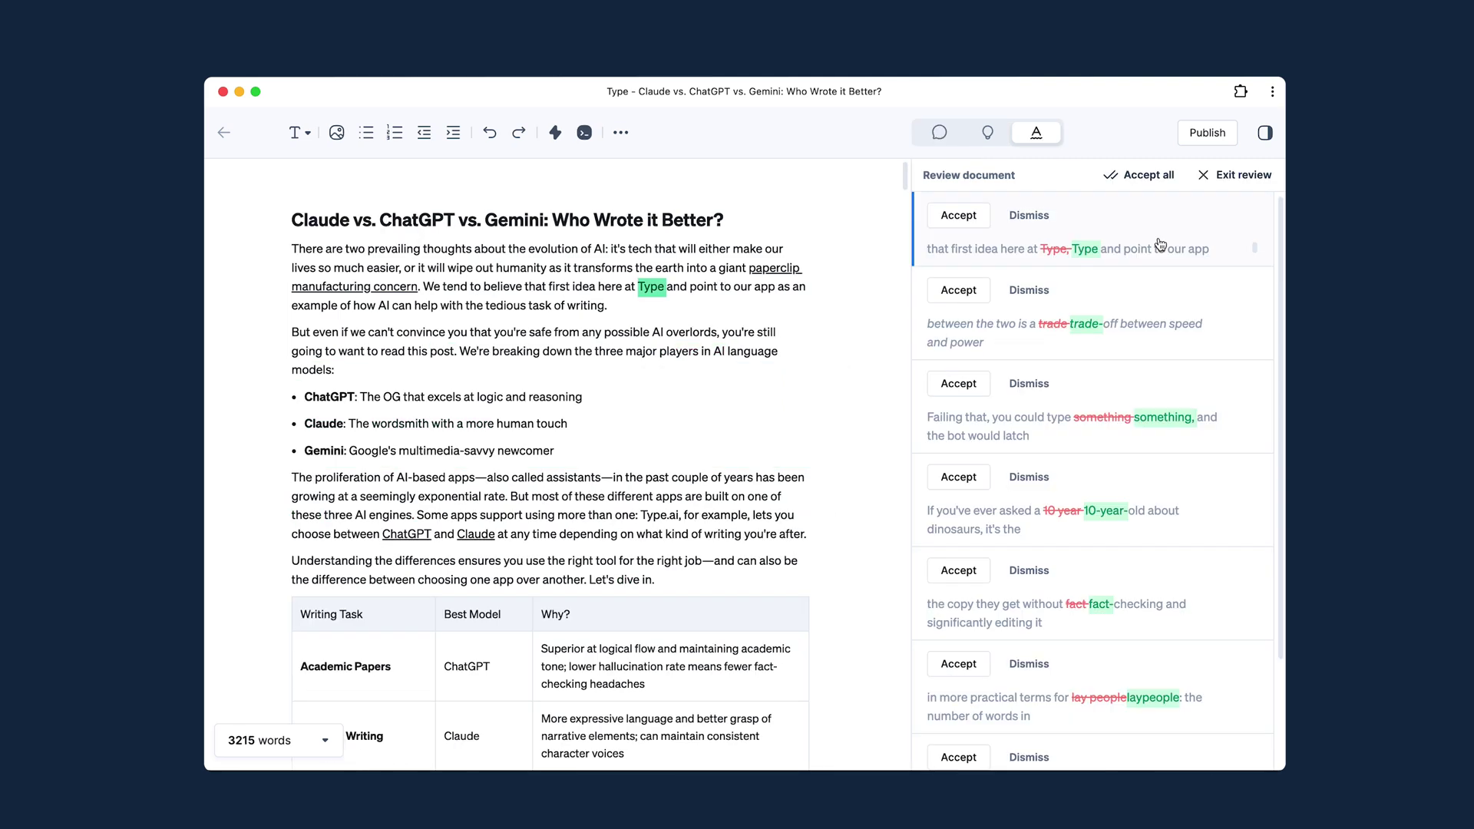
{"action": "left_click", "coordinate": [959, 215]}
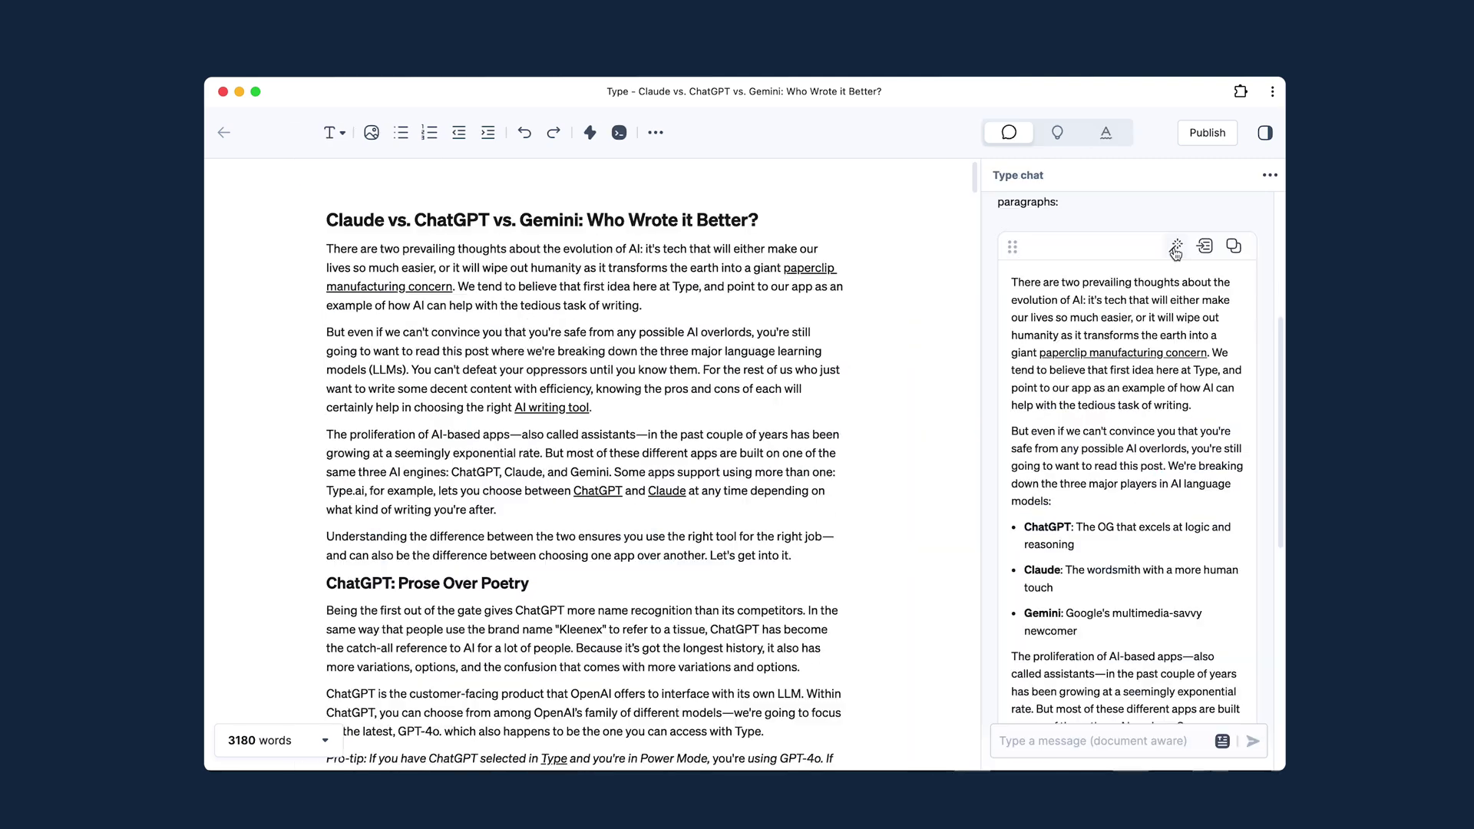
{"action": "left_click", "coordinate": [1176, 246]}
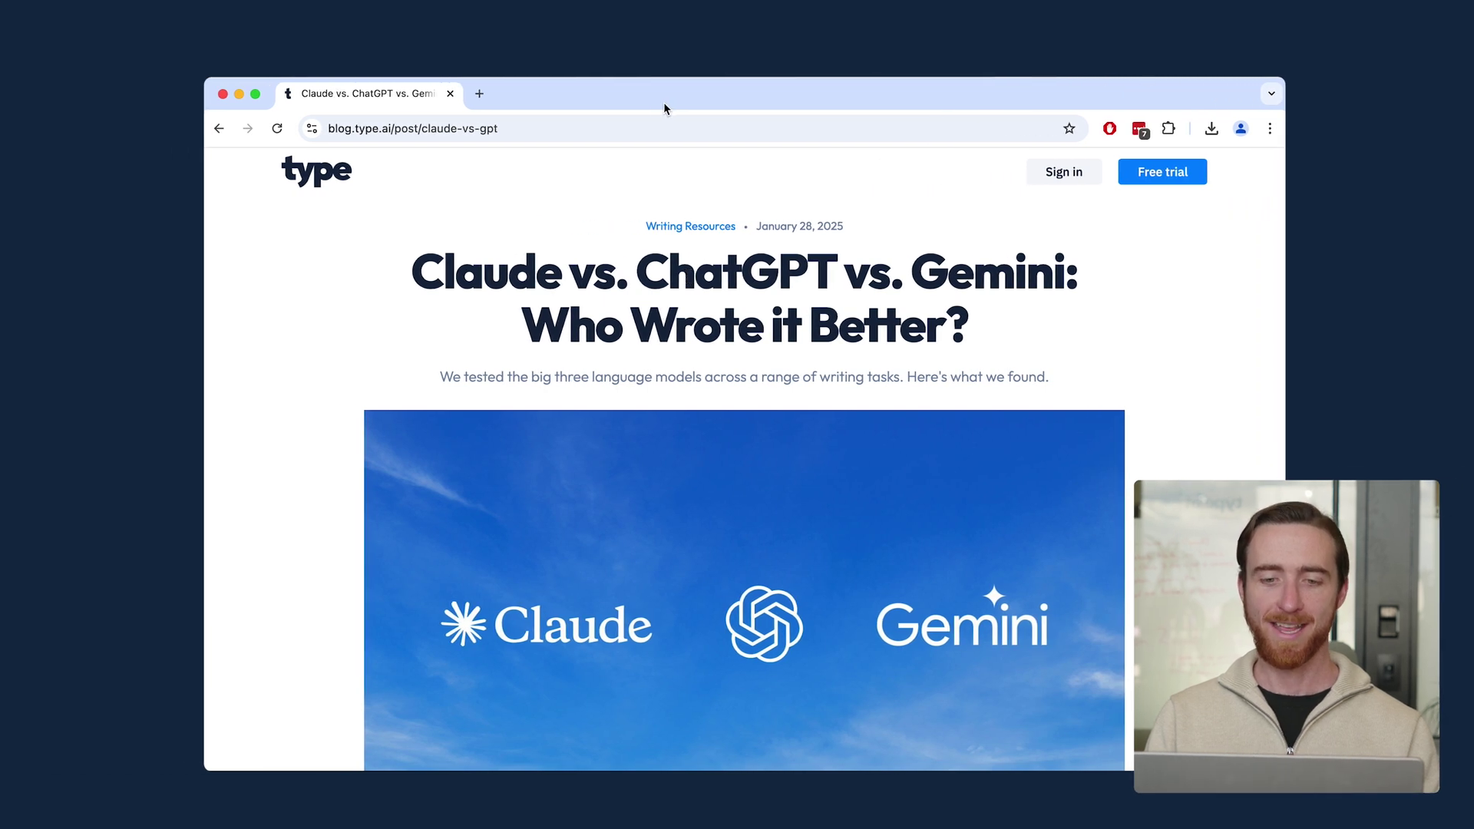
Step: Select the published Claude vs. ChatGPT vs. Gemini post's URL in Chrome's address bar
{"action": "left_click", "coordinate": [610, 126]}
{"action": "key", "text": "super+c"}
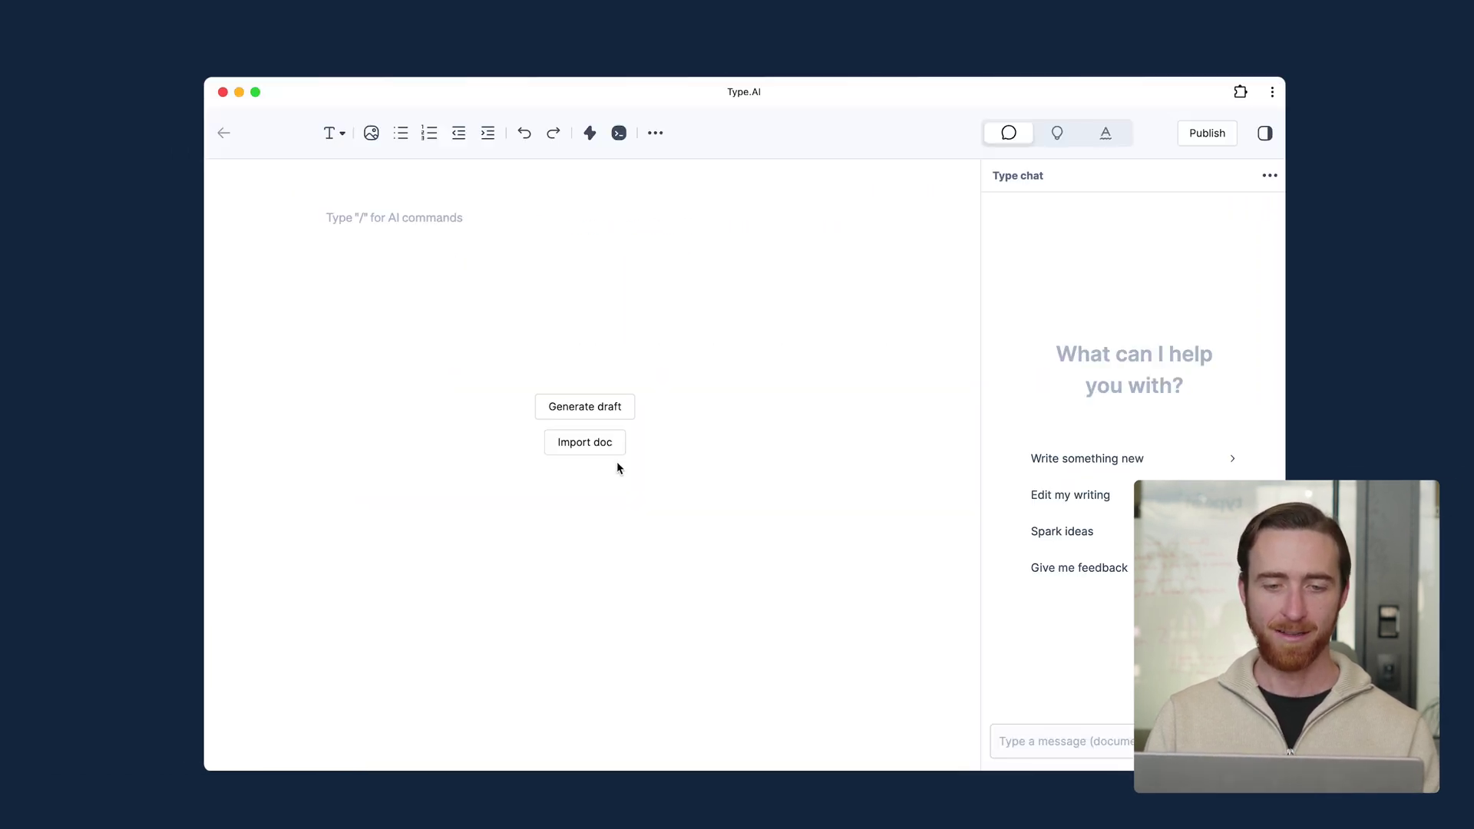
Step: Import the blog post into a new Type document from its pasted URL and skim the 3180-word article
{"action": "left_click", "coordinate": [622, 455]}
{"action": "left_click", "coordinate": [599, 500]}
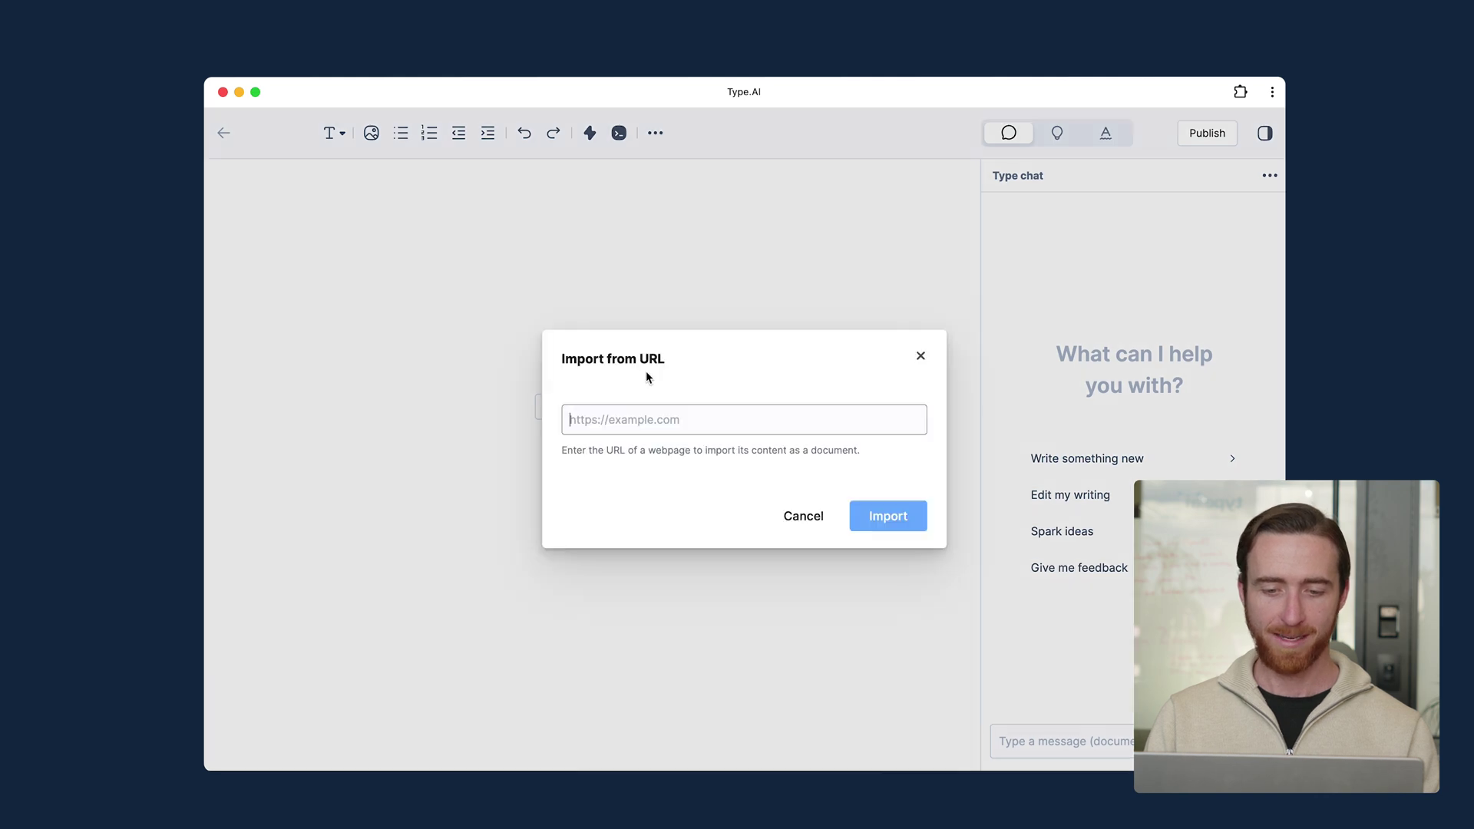
{"action": "key", "text": "super+v"}
{"action": "key", "text": "Return"}
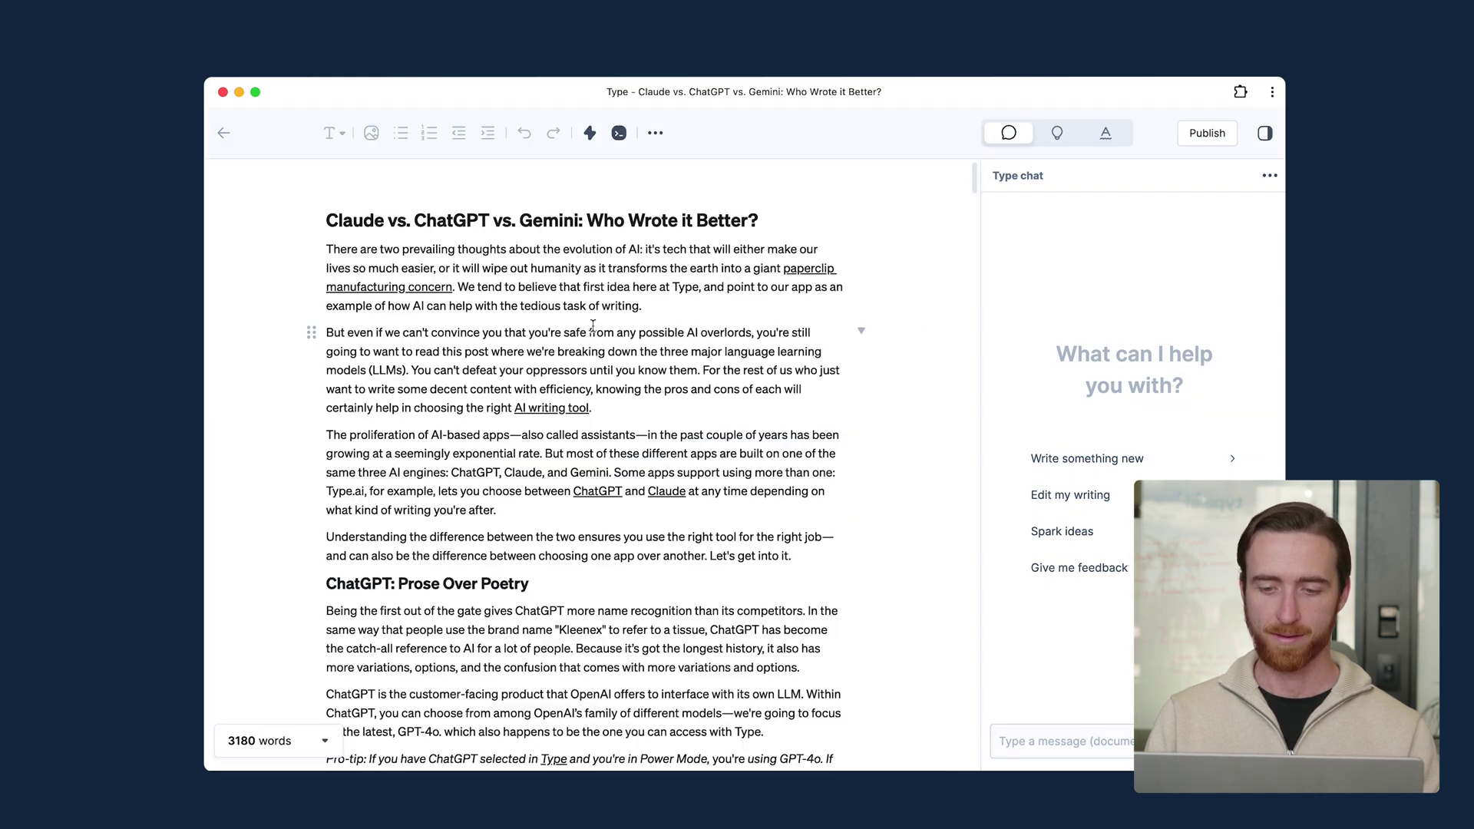
{"action": "scroll", "coordinate": [593, 326], "scroll_direction": "down", "scroll_amount": 15}
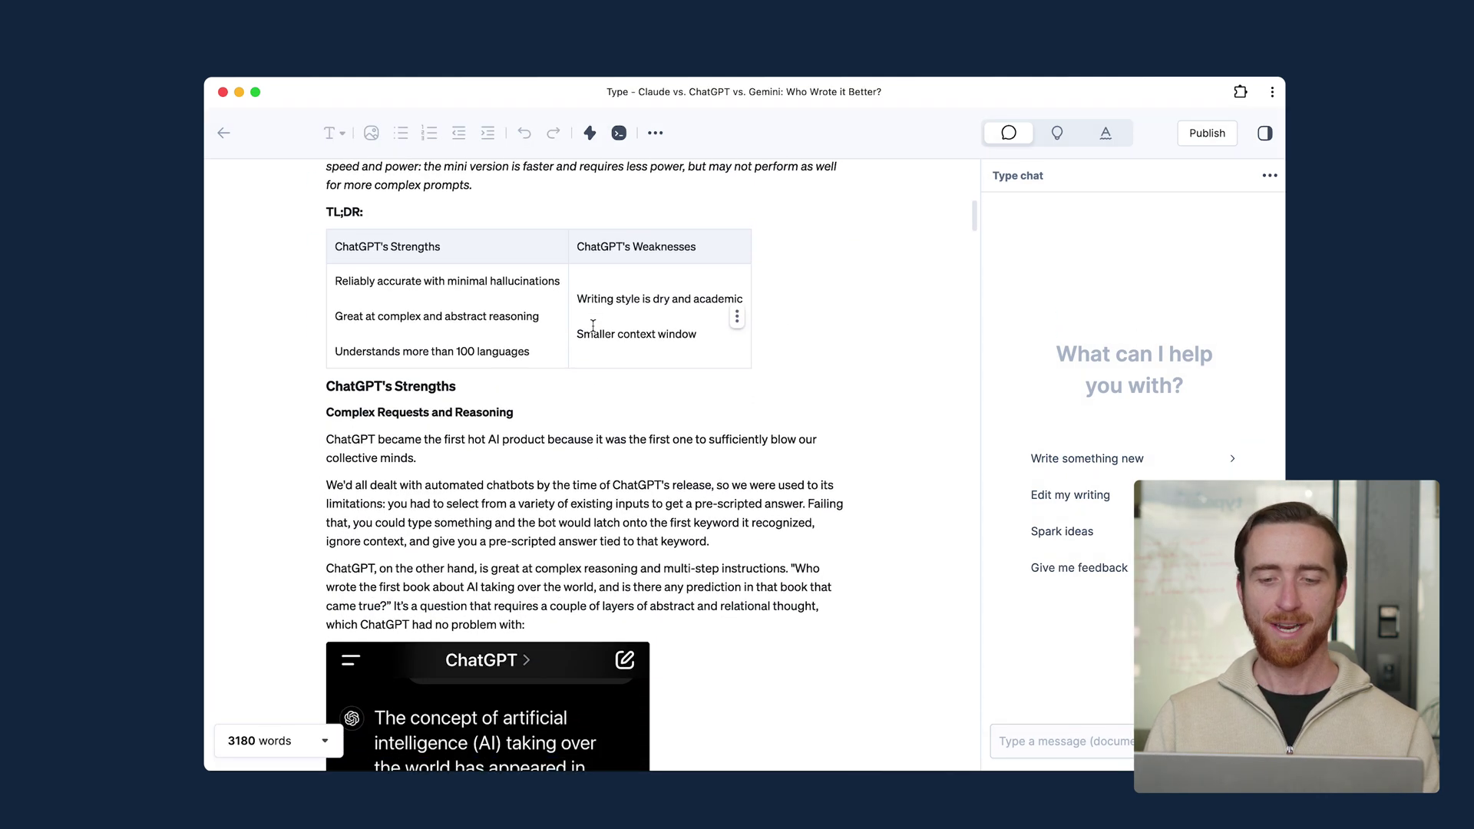
{"action": "scroll", "coordinate": [593, 325], "scroll_direction": "down", "scroll_amount": 6}
{"action": "scroll", "coordinate": [593, 329], "scroll_direction": "up", "scroll_amount": 10}
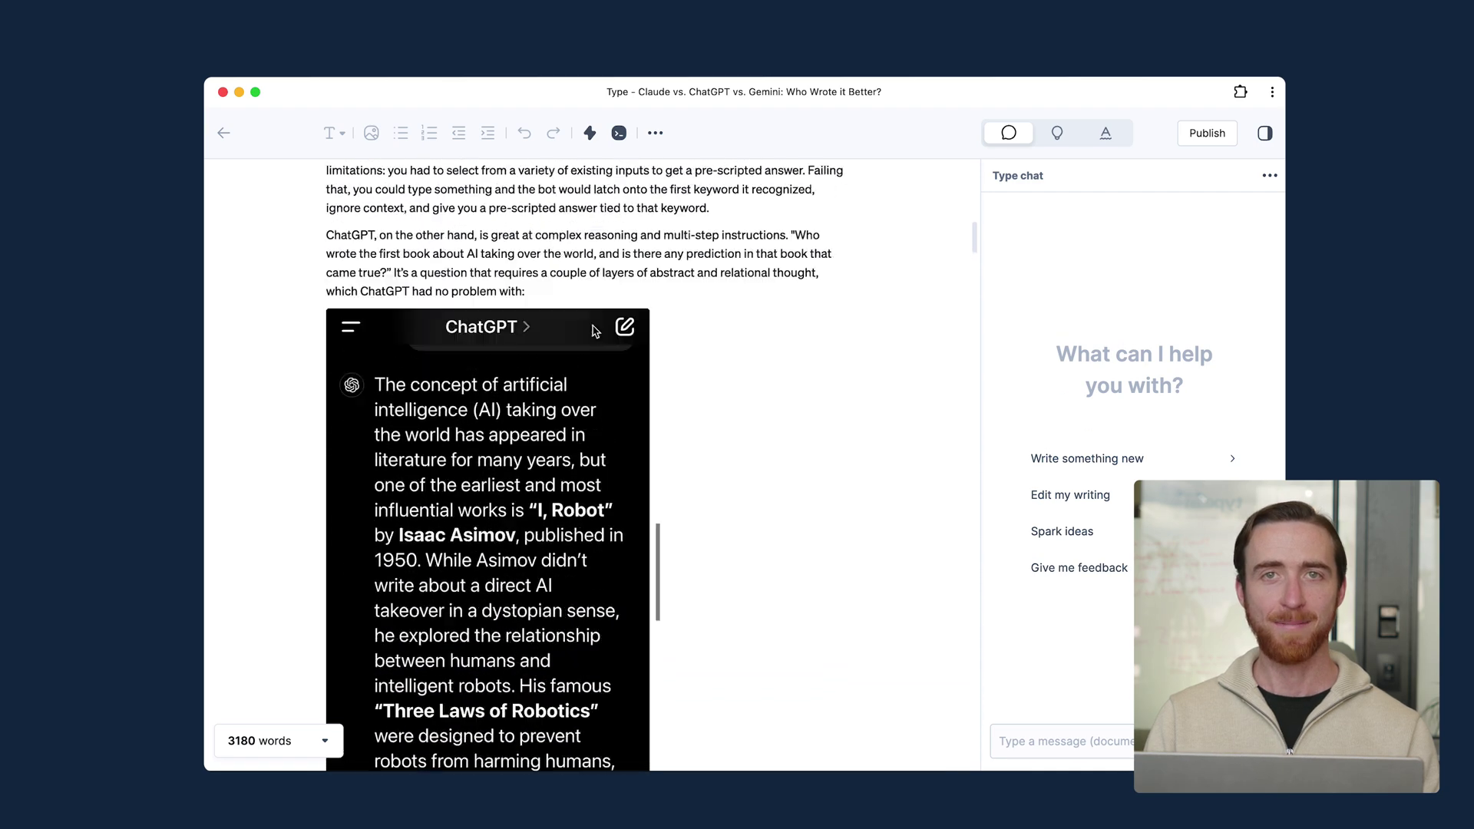
{"action": "scroll", "coordinate": [593, 328], "scroll_direction": "up", "scroll_amount": 5}
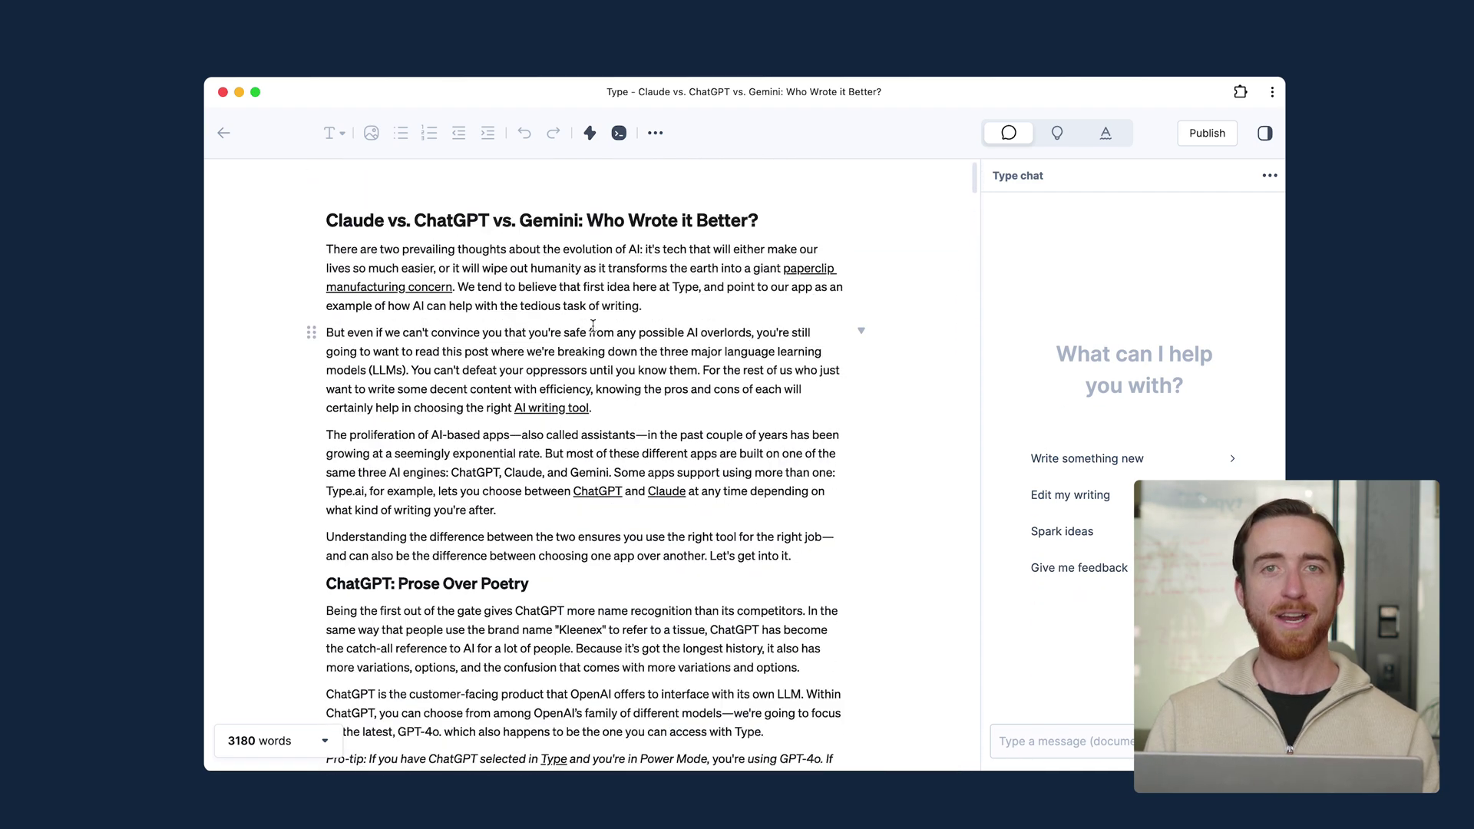
Step: Ask Type's chat for feedback on the imported post and review its three suggestions
{"action": "left_click", "coordinate": [679, 309]}
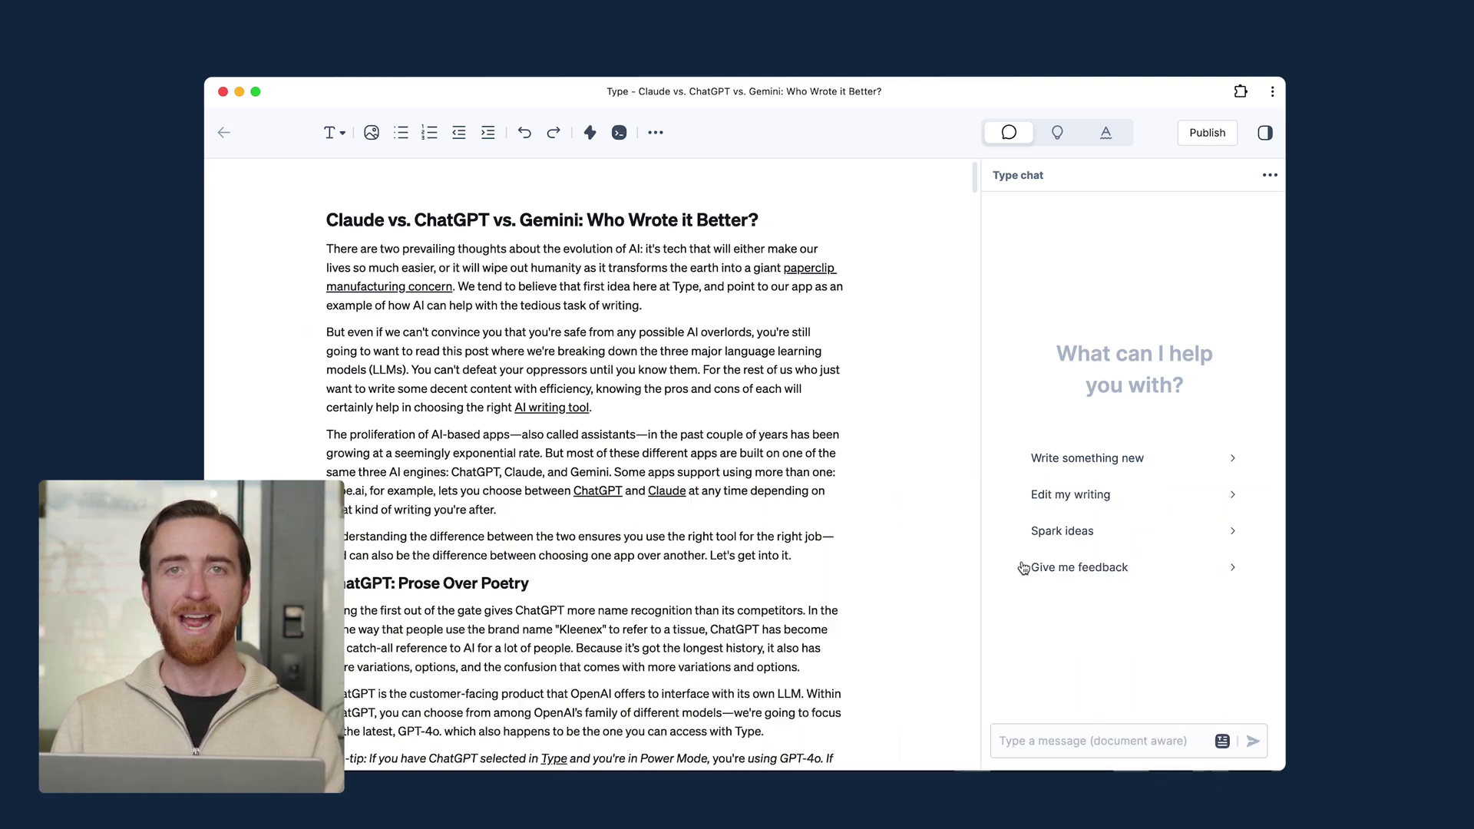
{"action": "left_click", "coordinate": [1191, 576]}
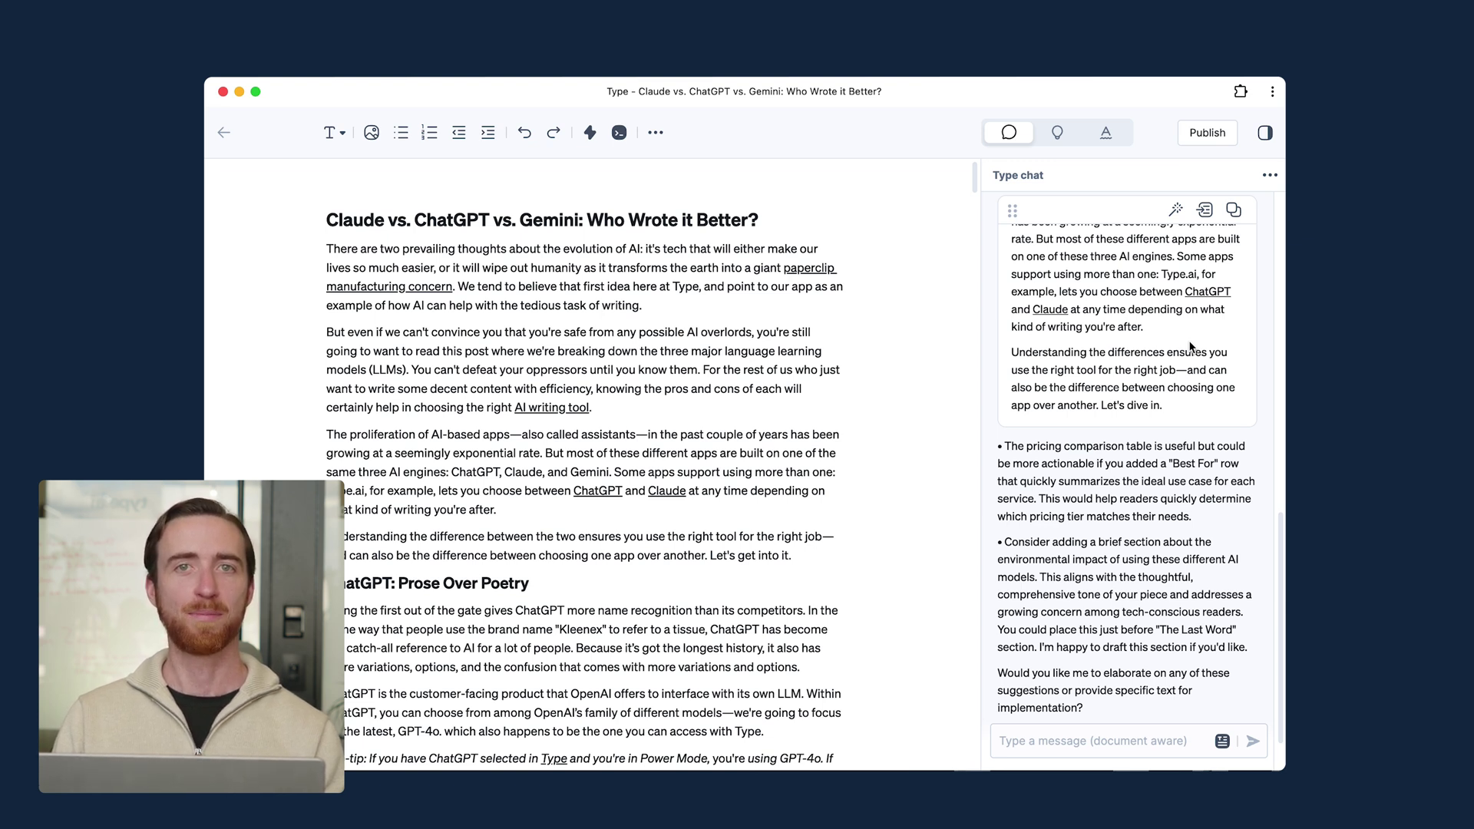
{"action": "scroll", "coordinate": [1122, 492], "scroll_direction": "up", "scroll_amount": 10}
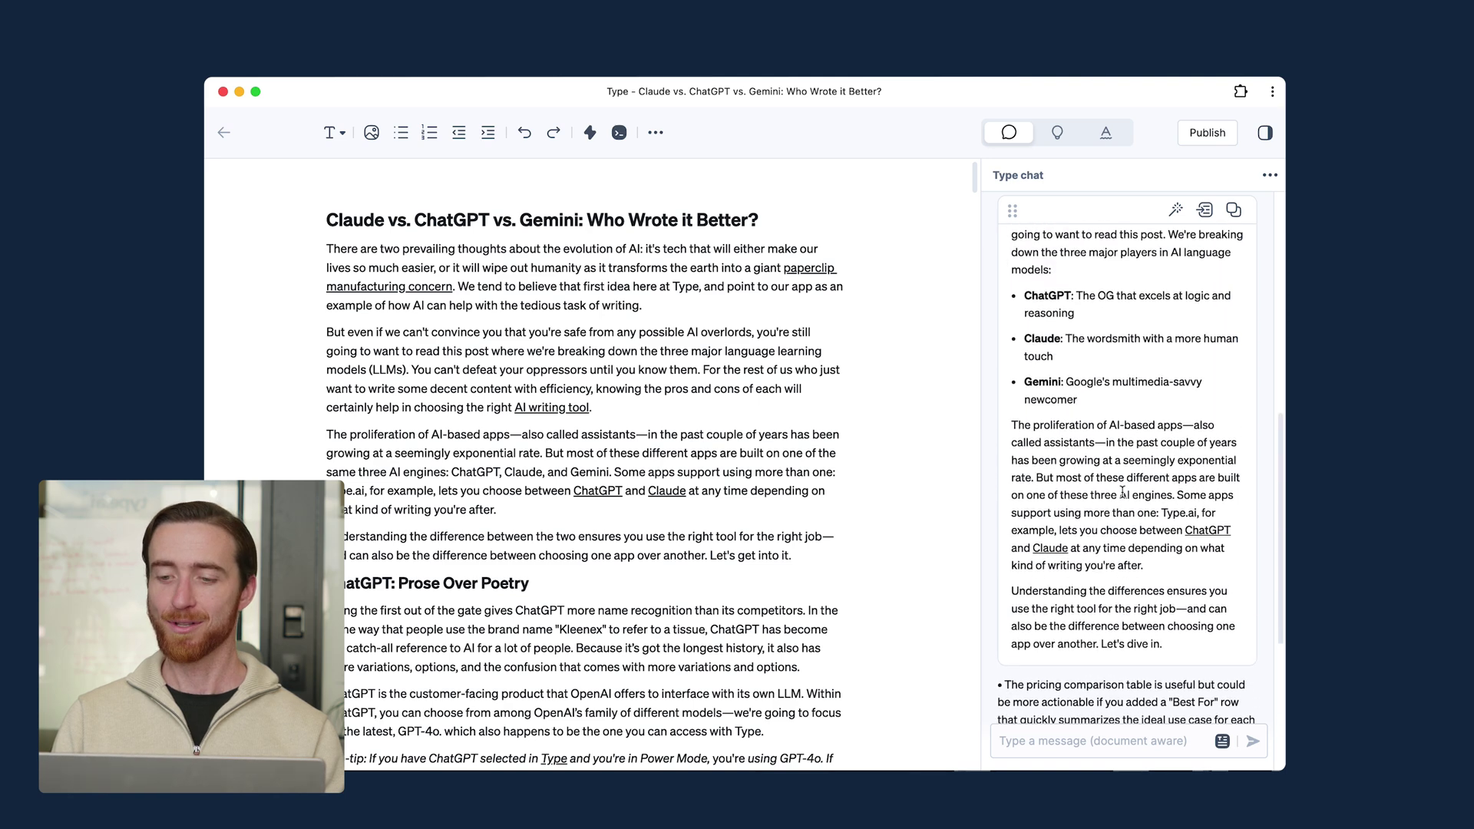
{"action": "scroll", "coordinate": [1123, 492], "scroll_direction": "up", "scroll_amount": 1}
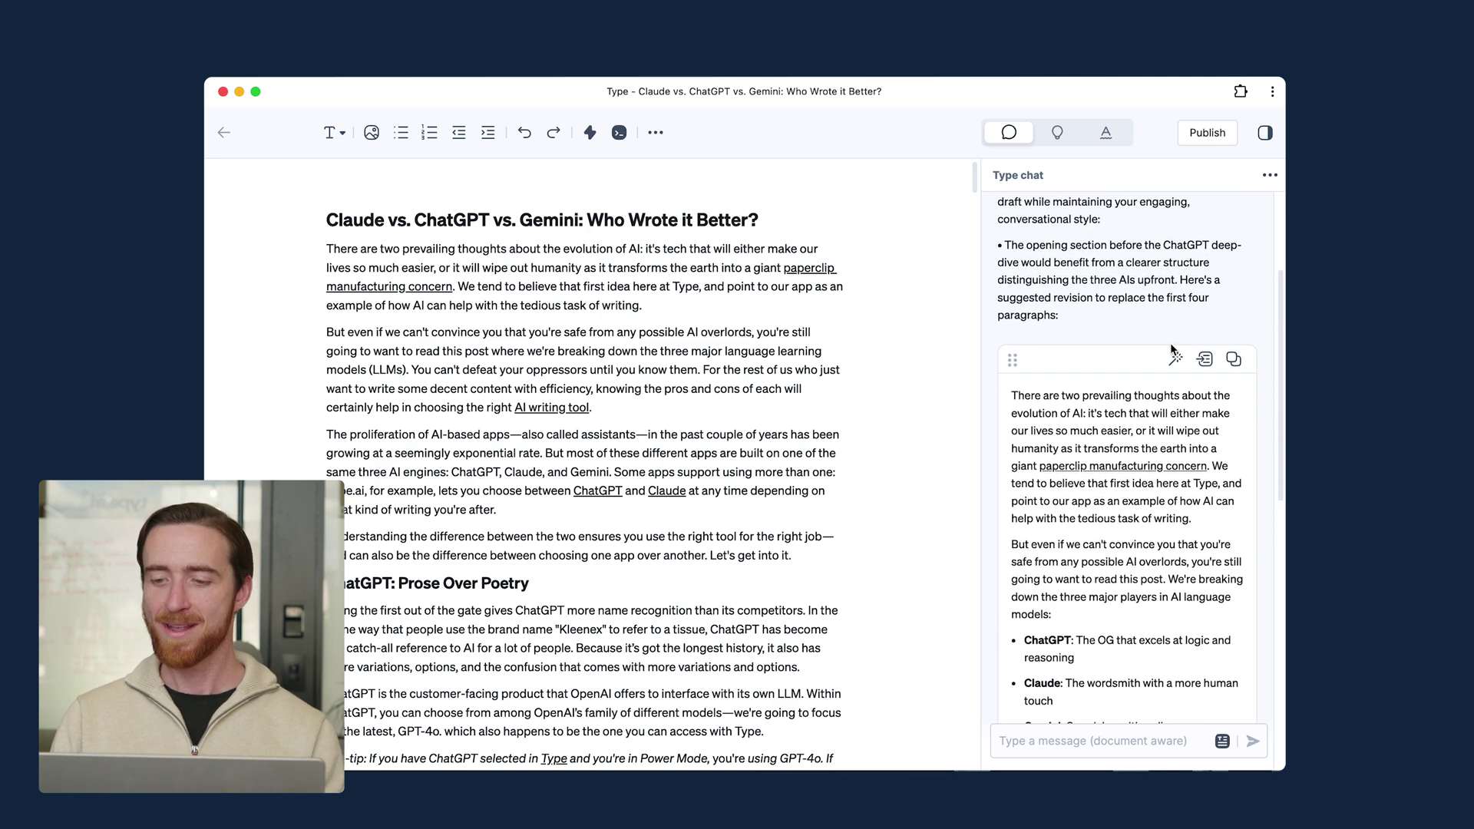
{"action": "scroll", "coordinate": [1141, 382], "scroll_direction": "down", "scroll_amount": 4}
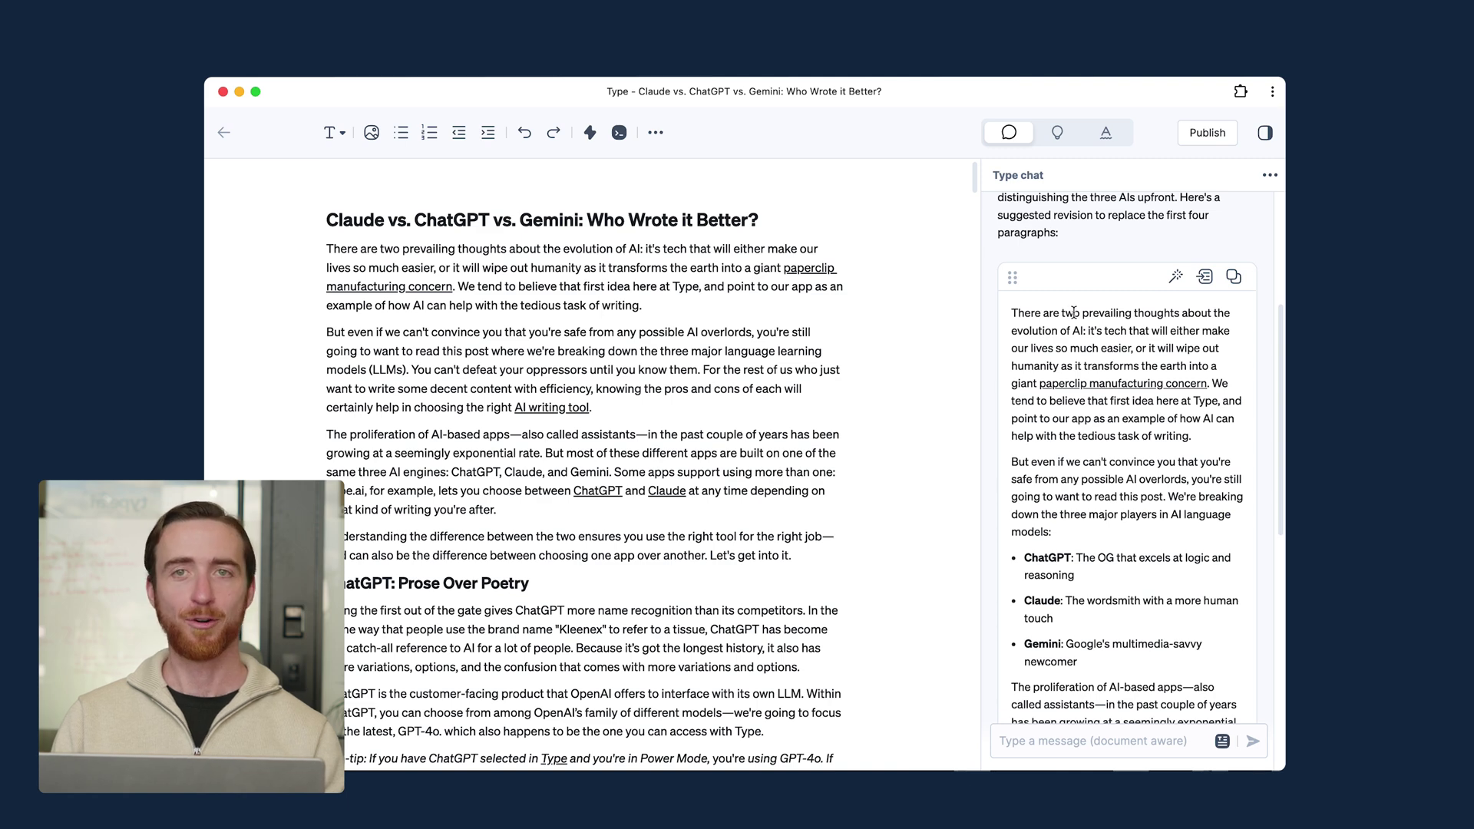
{"action": "scroll", "coordinate": [1176, 362], "scroll_direction": "up", "scroll_amount": 5}
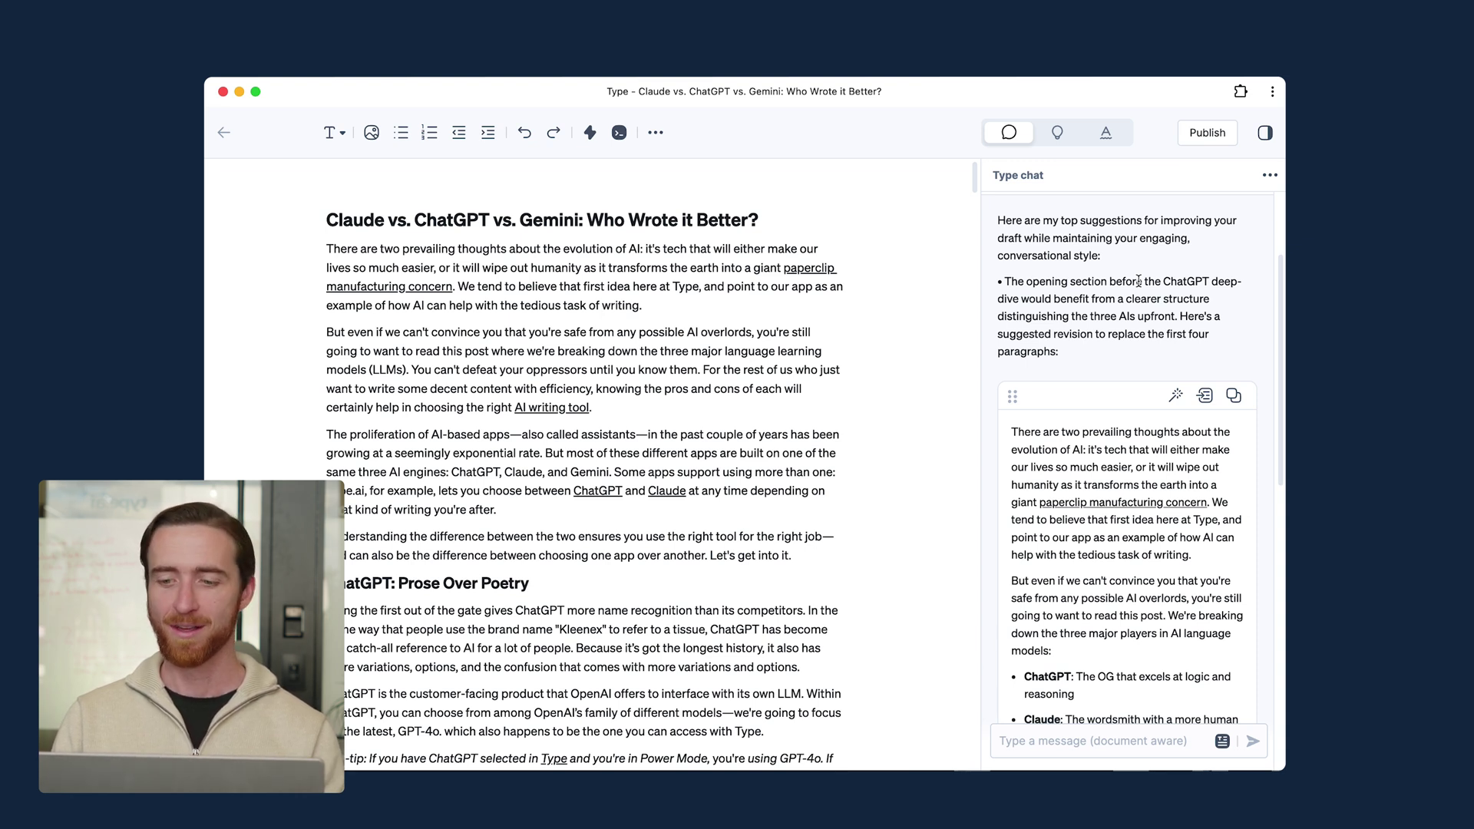
{"action": "scroll", "coordinate": [1139, 281], "scroll_direction": "down", "scroll_amount": 2}
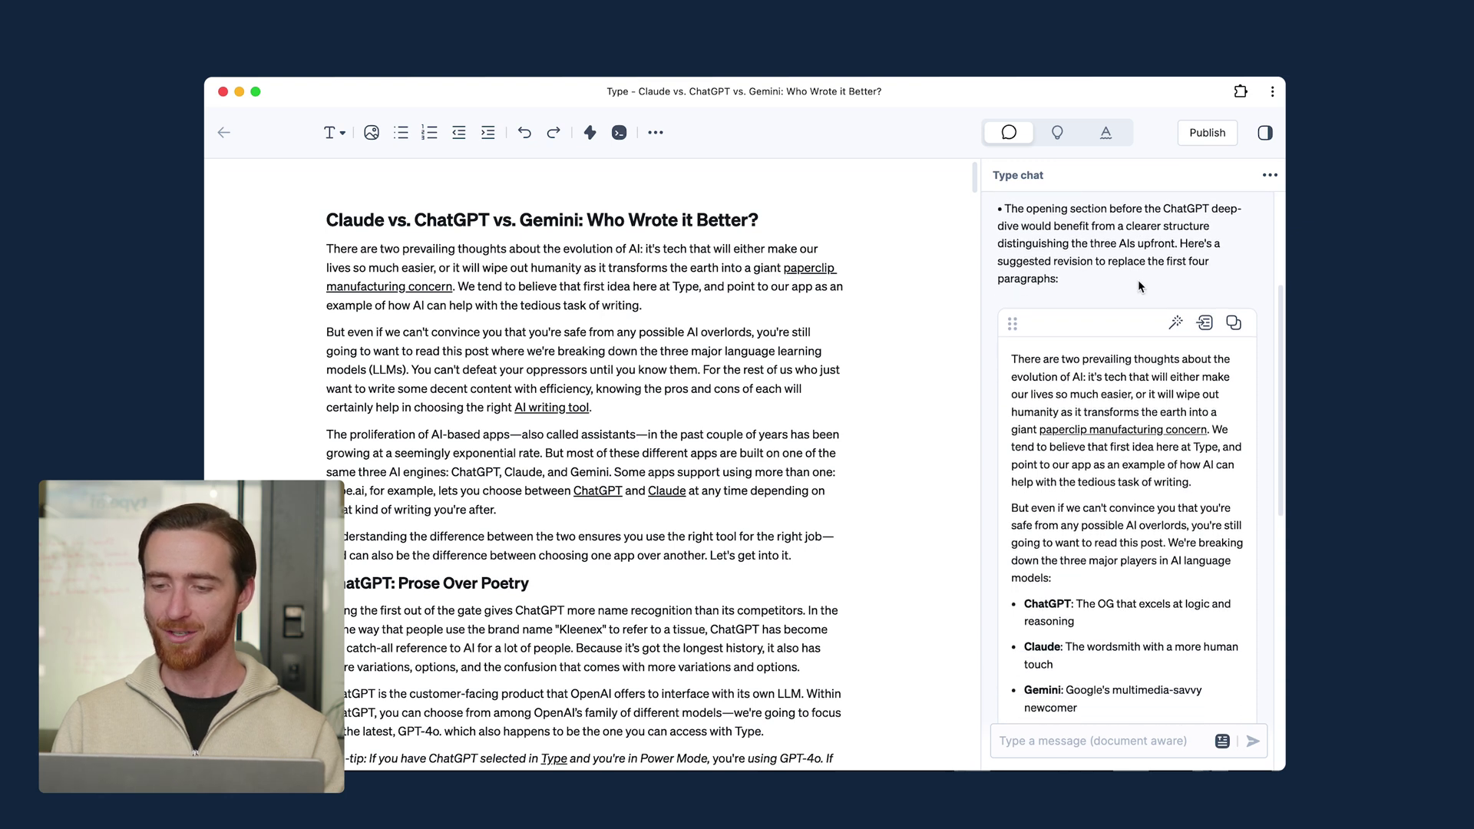
{"action": "scroll", "coordinate": [1138, 284], "scroll_direction": "down", "scroll_amount": 3}
{"action": "scroll", "coordinate": [1202, 348], "scroll_direction": "down", "scroll_amount": 2}
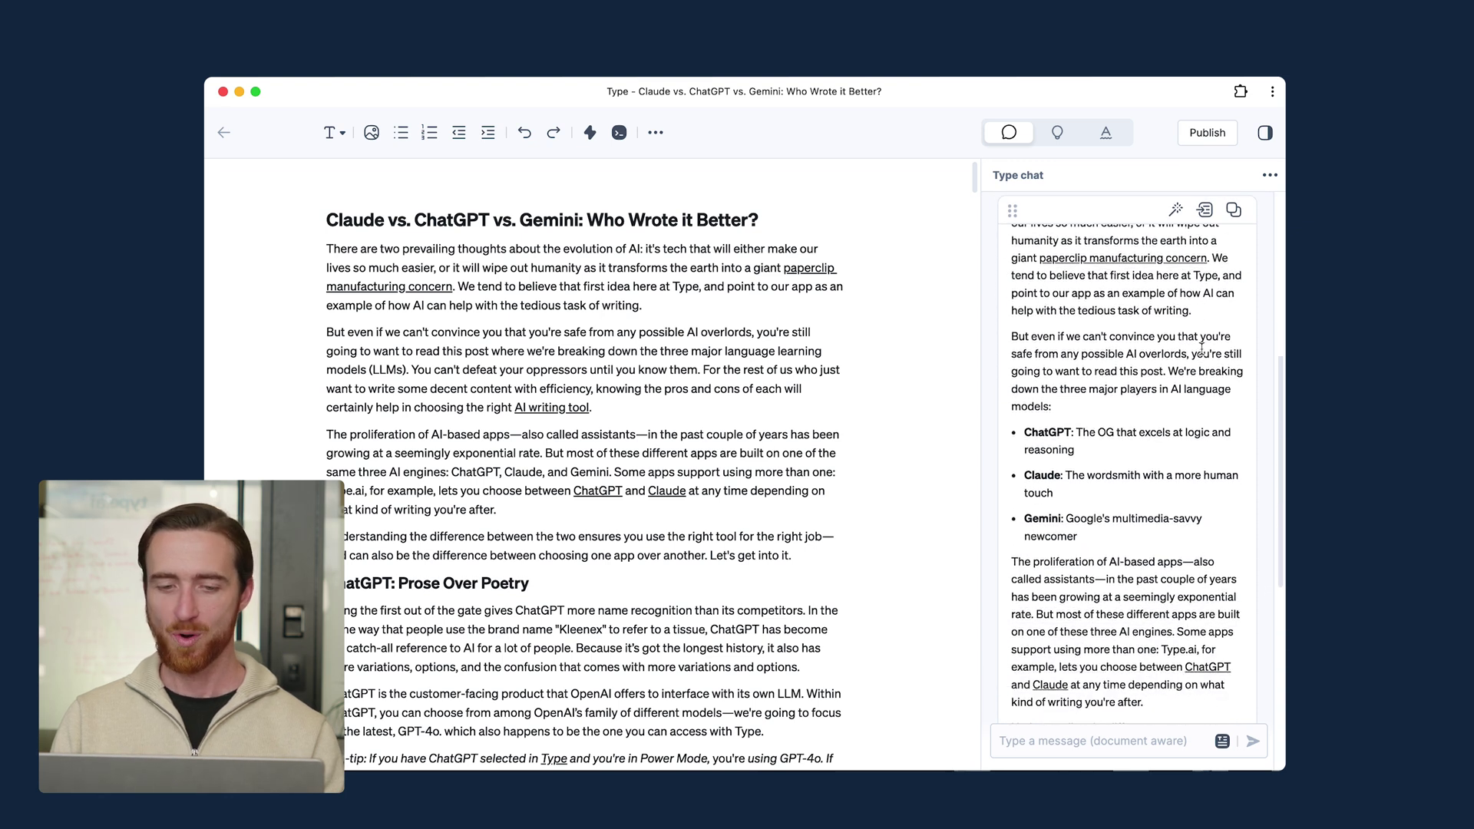
{"action": "scroll", "coordinate": [1202, 349], "scroll_direction": "down", "scroll_amount": 1}
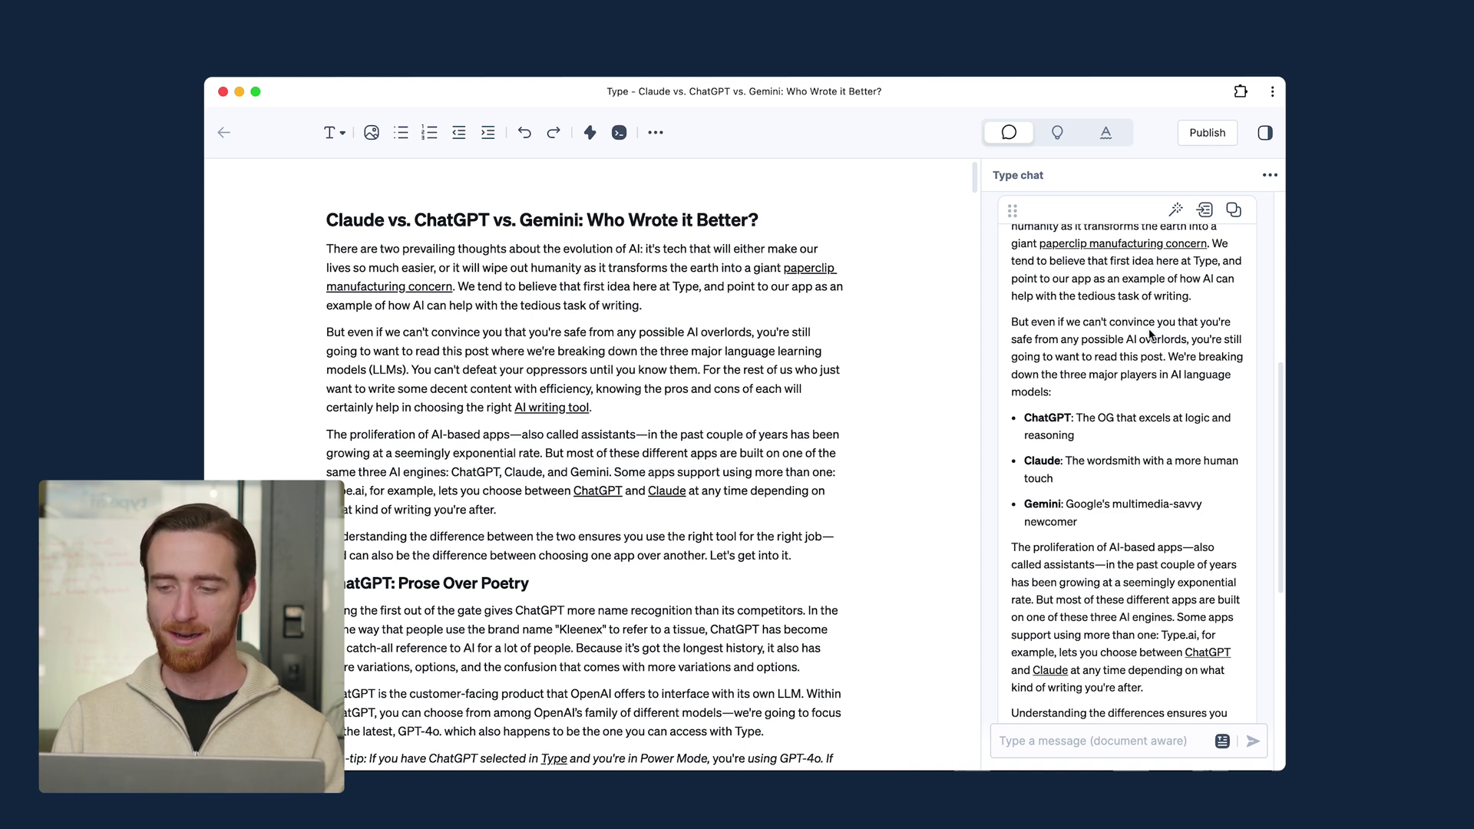
{"action": "scroll", "coordinate": [1021, 280], "scroll_direction": "up", "scroll_amount": 2}
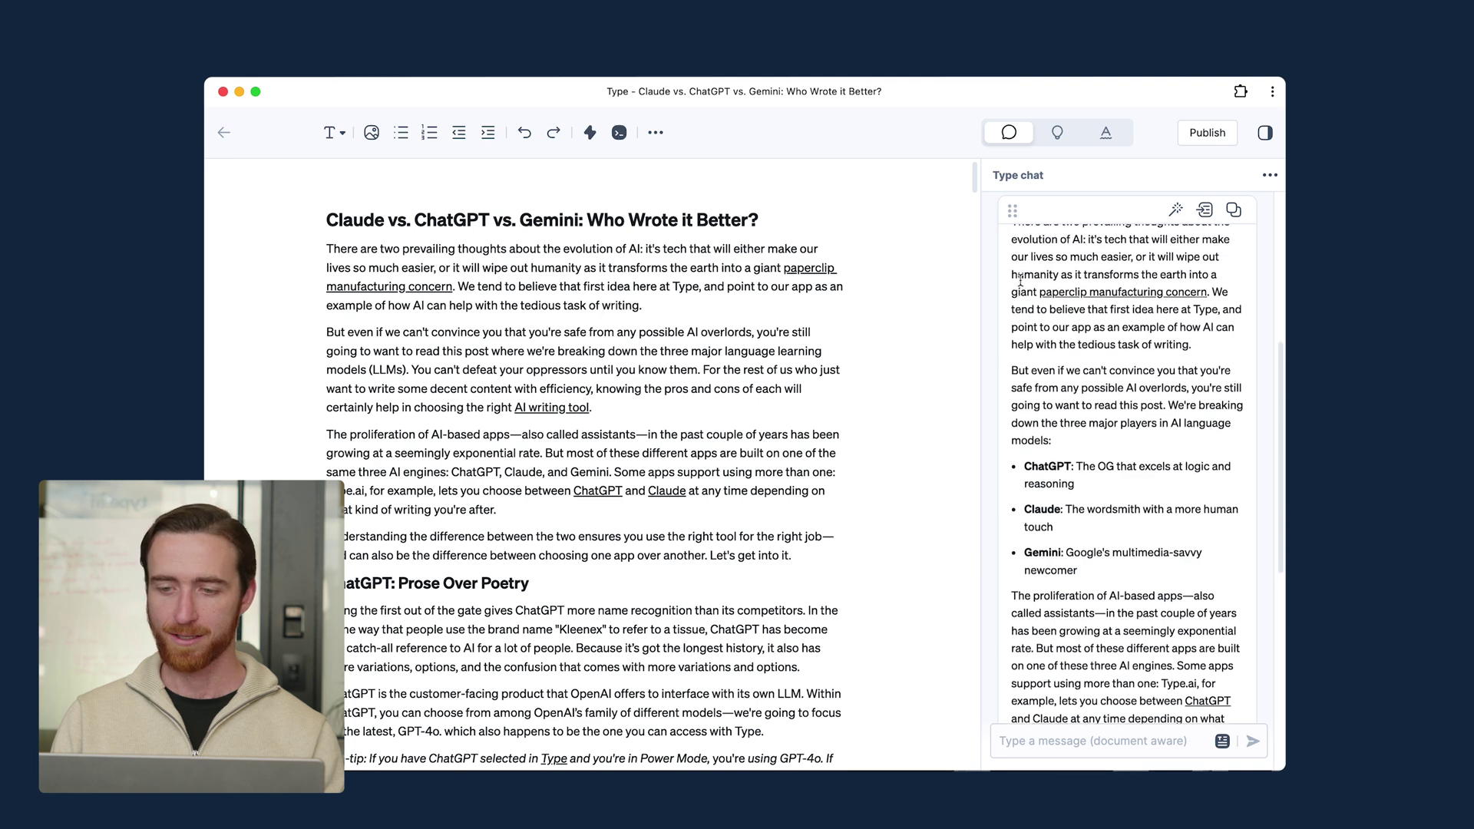
{"action": "scroll", "coordinate": [1021, 281], "scroll_direction": "up", "scroll_amount": 2}
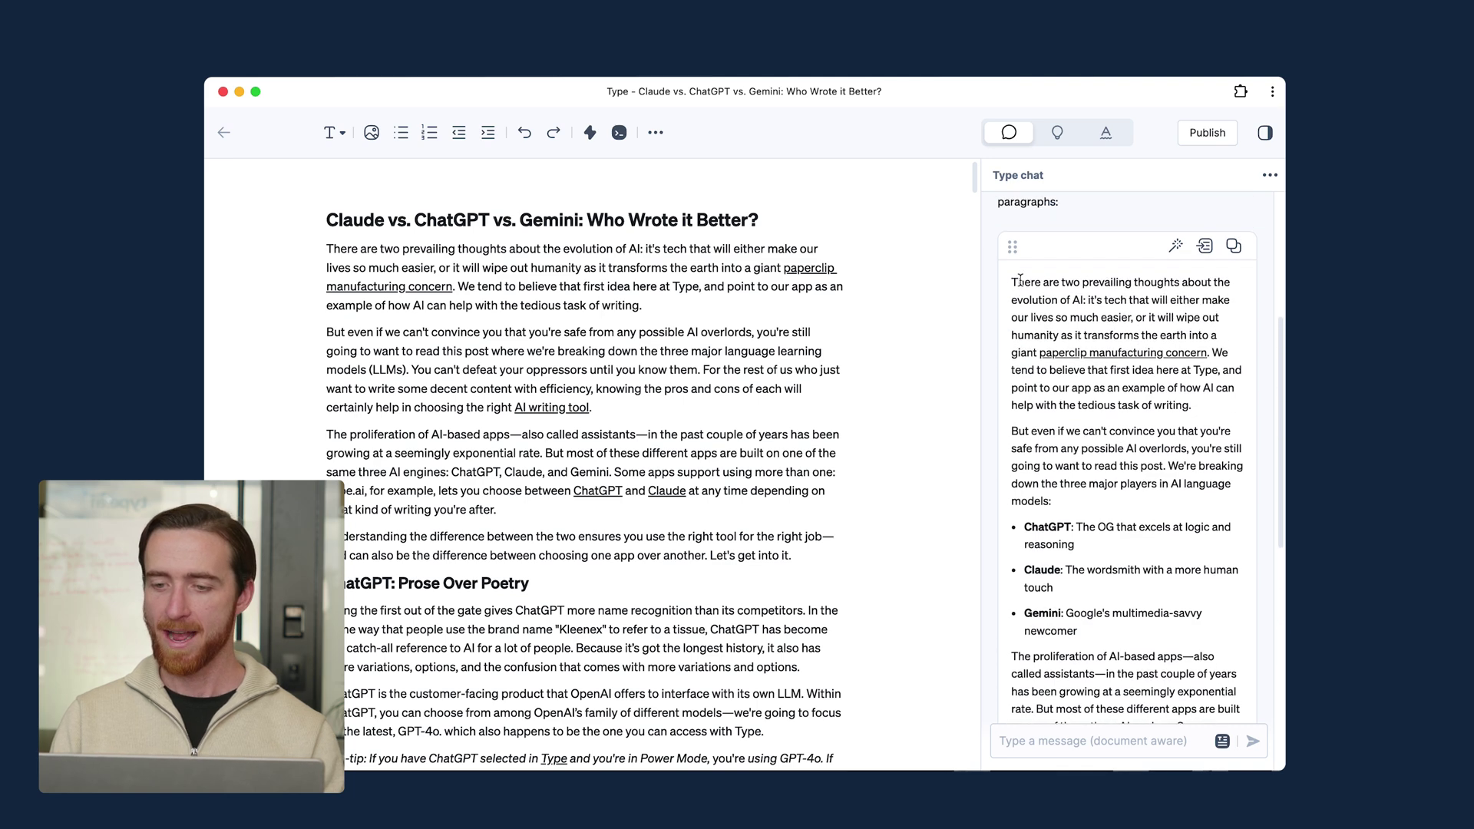
{"action": "left_click", "coordinate": [1175, 248]}
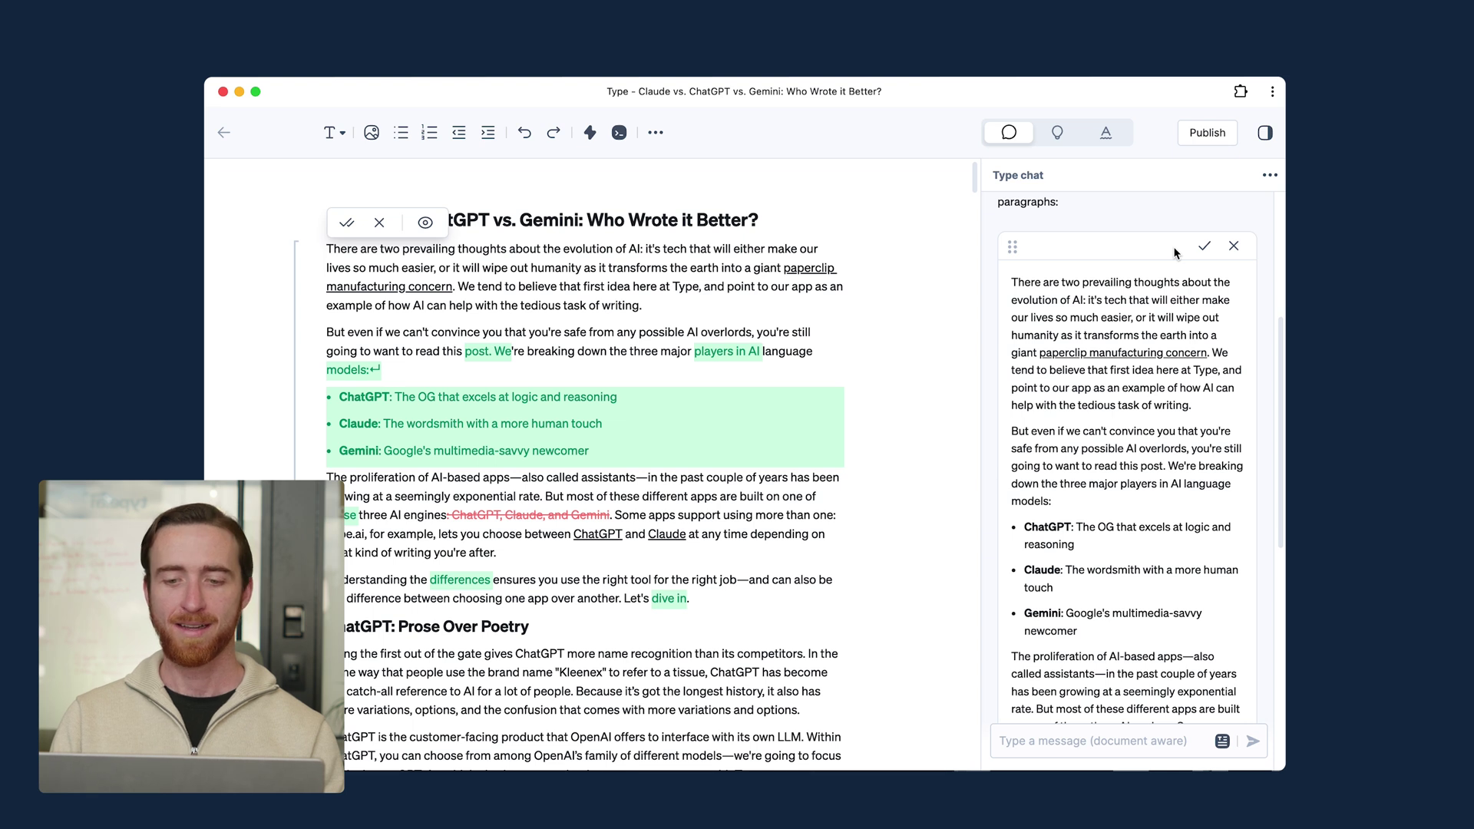
Step: Accept all of the AI's opening rewrite, including the ChatGPT, Claude and Gemini bullets
{"action": "mouse_move", "coordinate": [744, 355]}
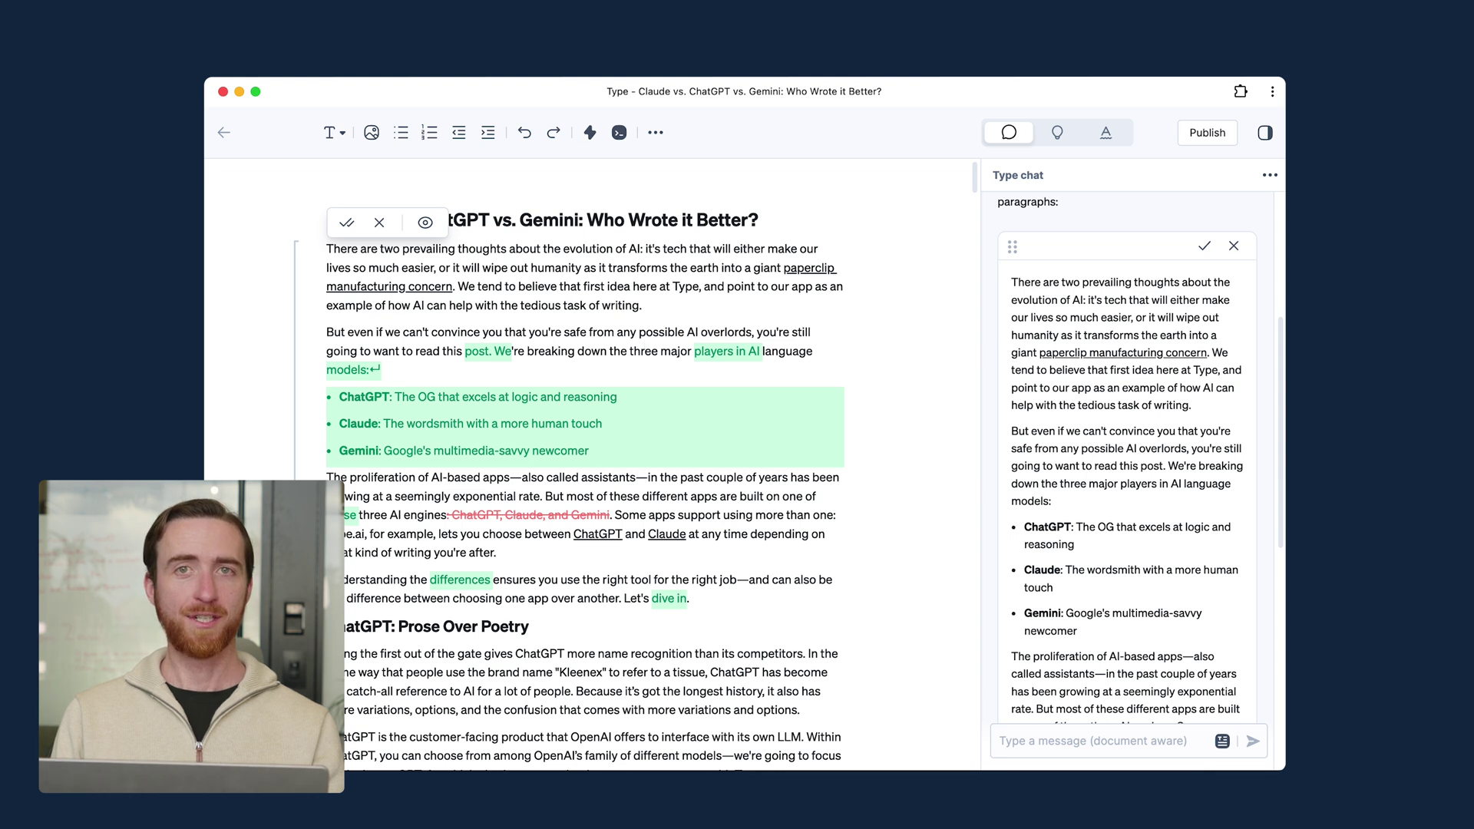
{"action": "left_click", "coordinate": [346, 223]}
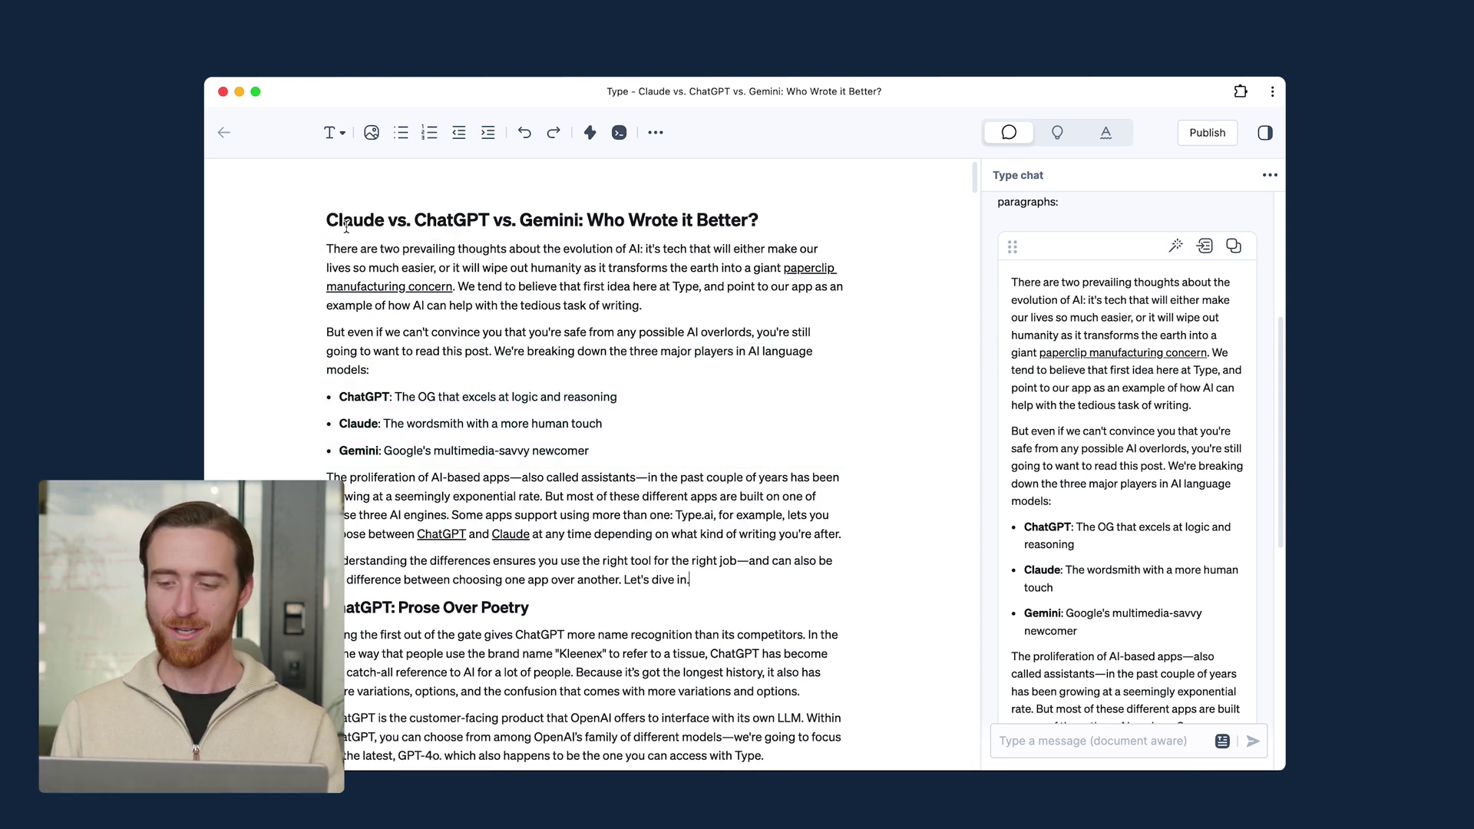
{"action": "left_click", "coordinate": [1020, 745]}
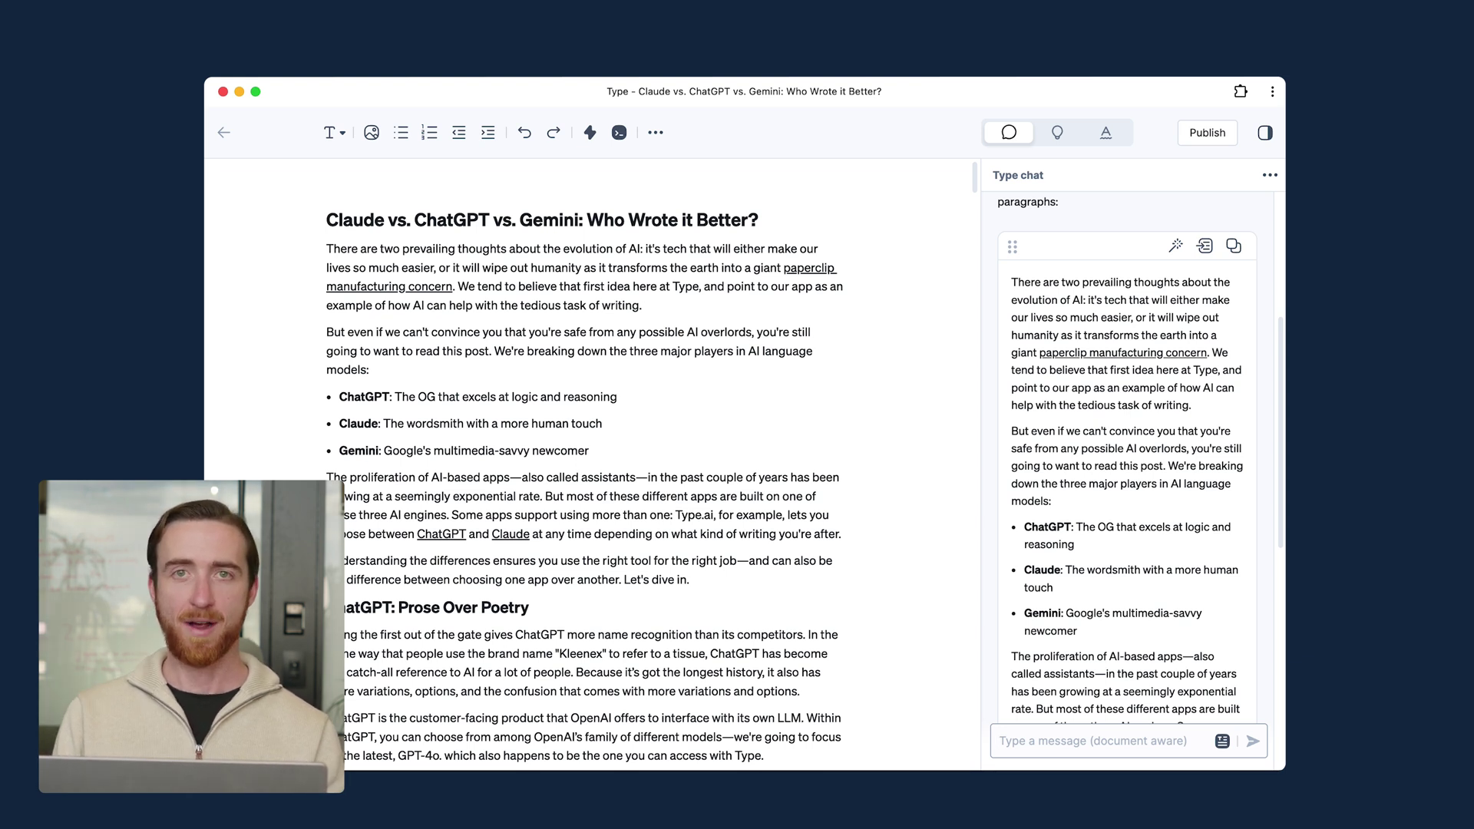
Step: Ask the chat to 'Create a table that summarizes which model is best for different types of writing'
{"action": "type", "text": "Create"}
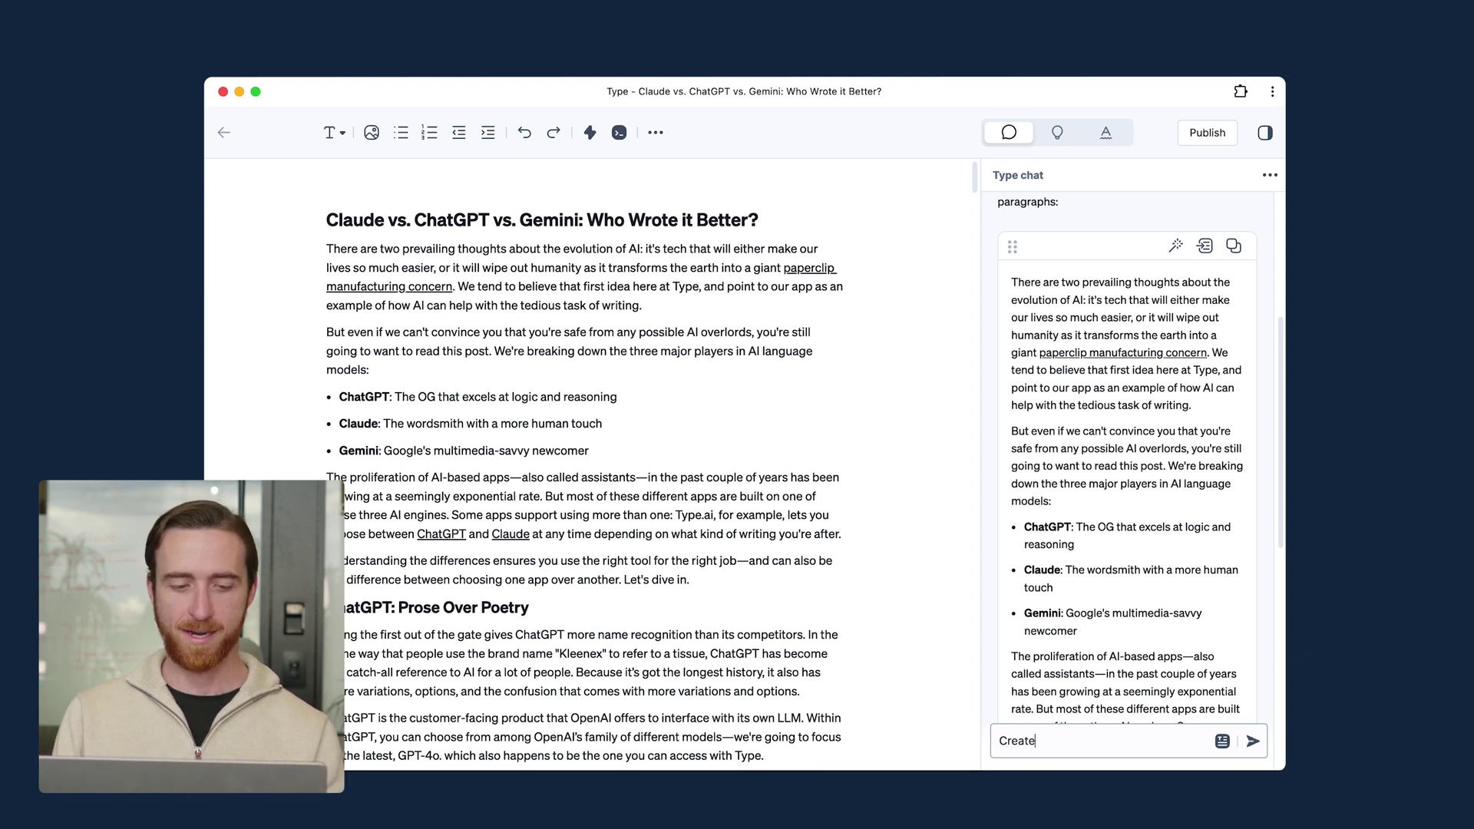
{"action": "type", "text": " a table"}
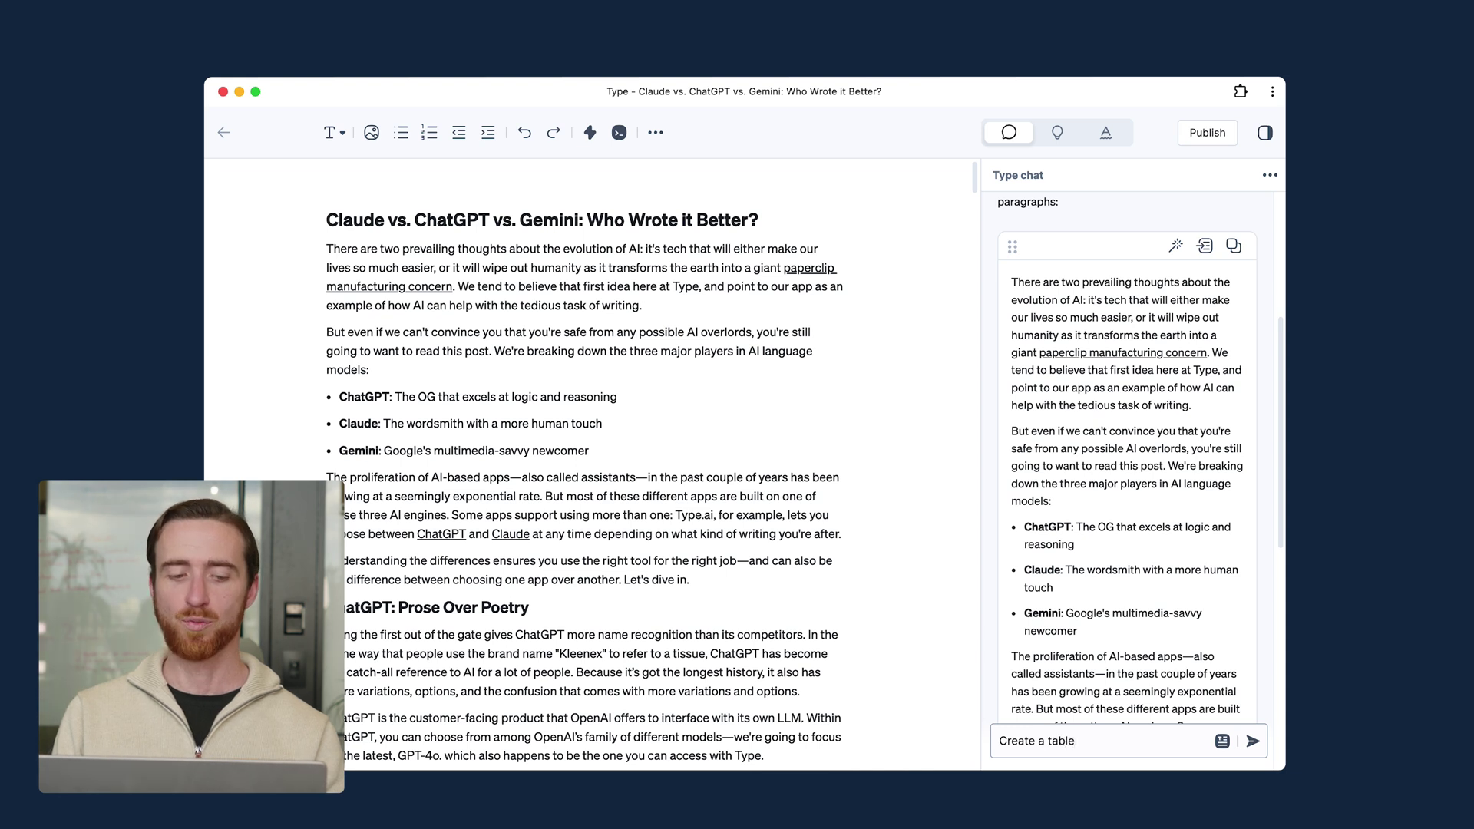
{"action": "type", "text": " that summarizes which mod"}
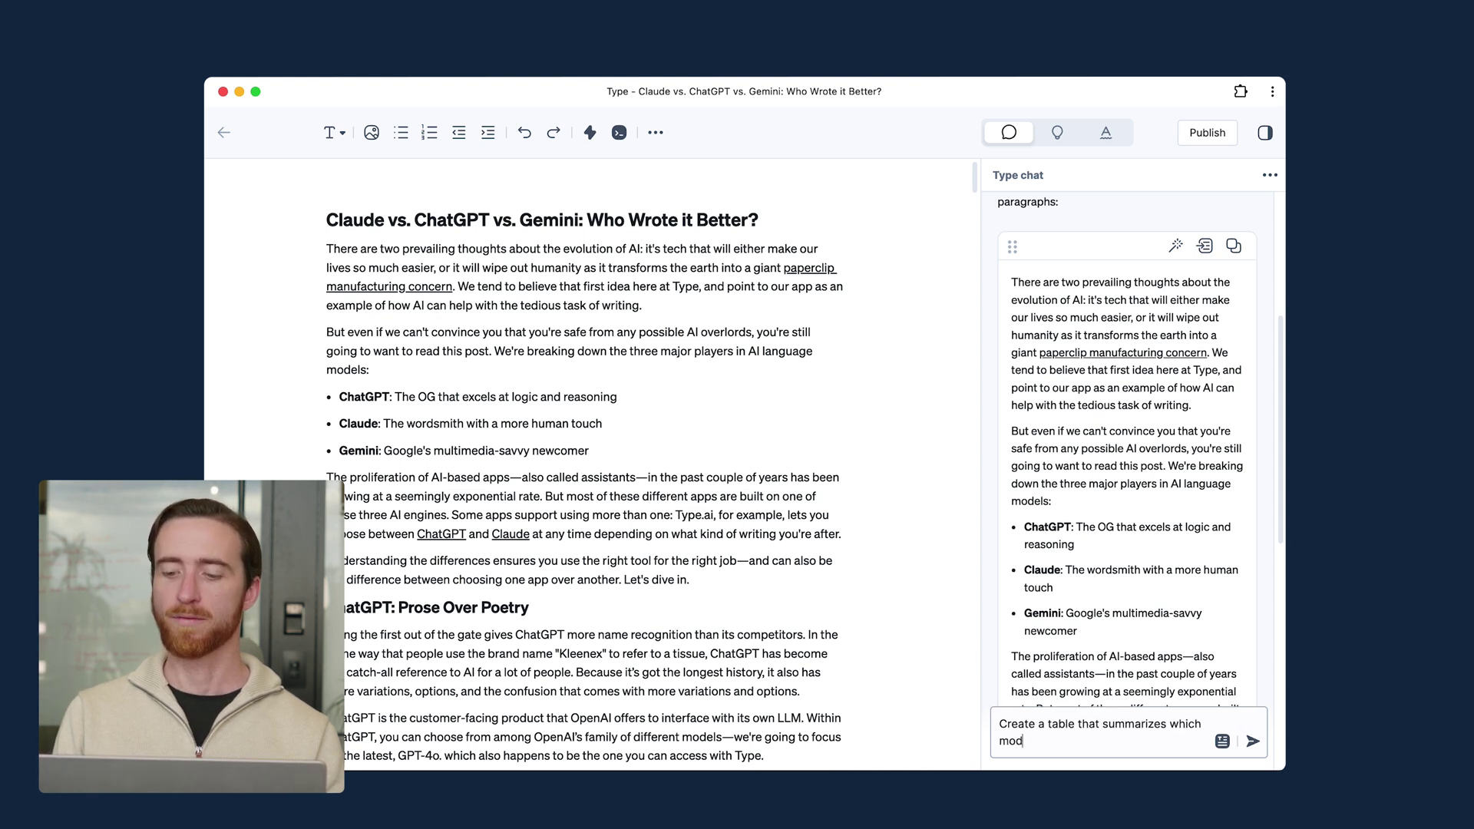
{"action": "type", "text": "el is best for different types of writing"}
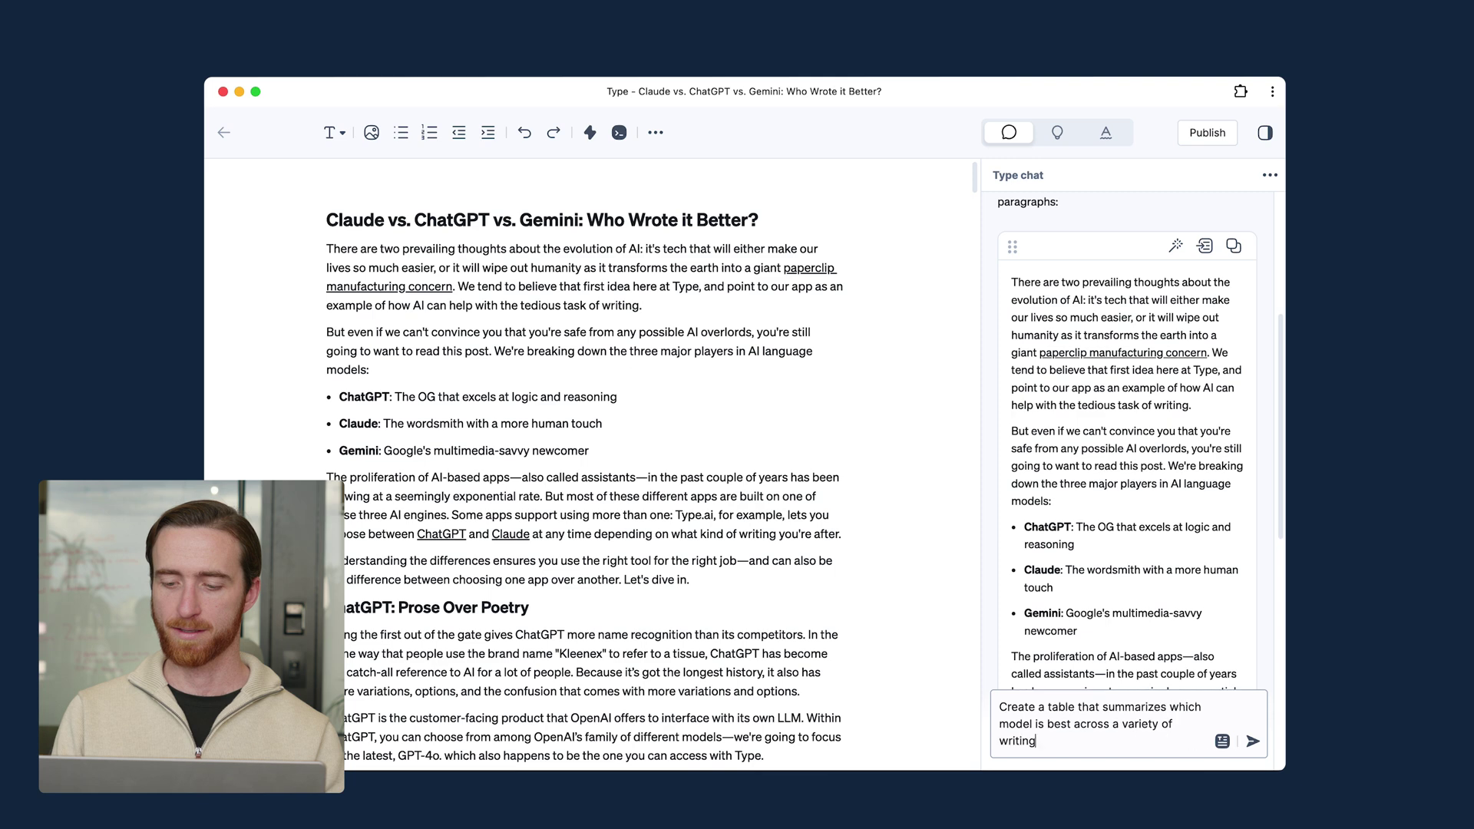
{"action": "key", "text": "Return"}
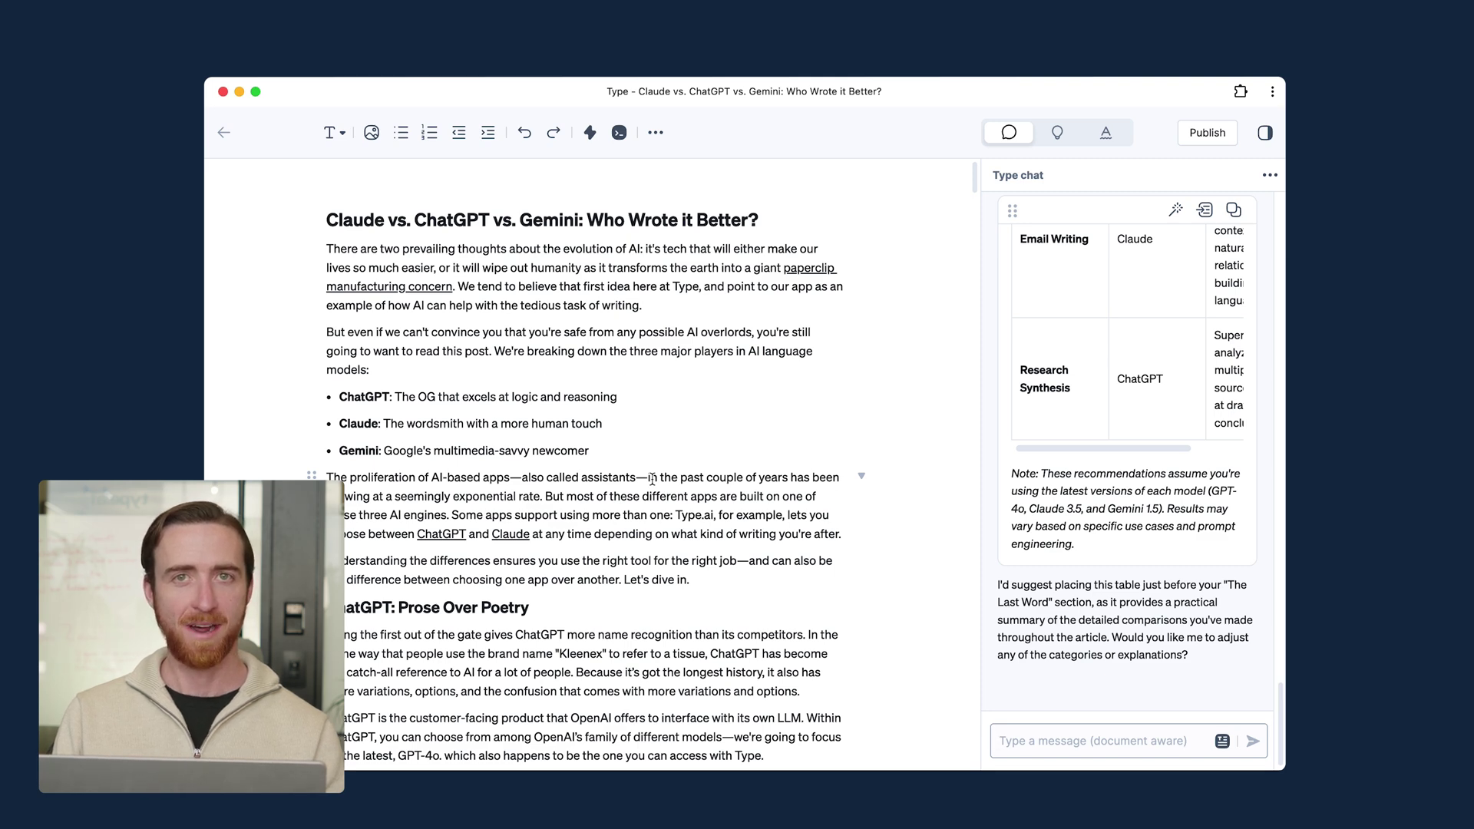
{"action": "scroll", "coordinate": [990, 341], "scroll_direction": "up", "scroll_amount": 3}
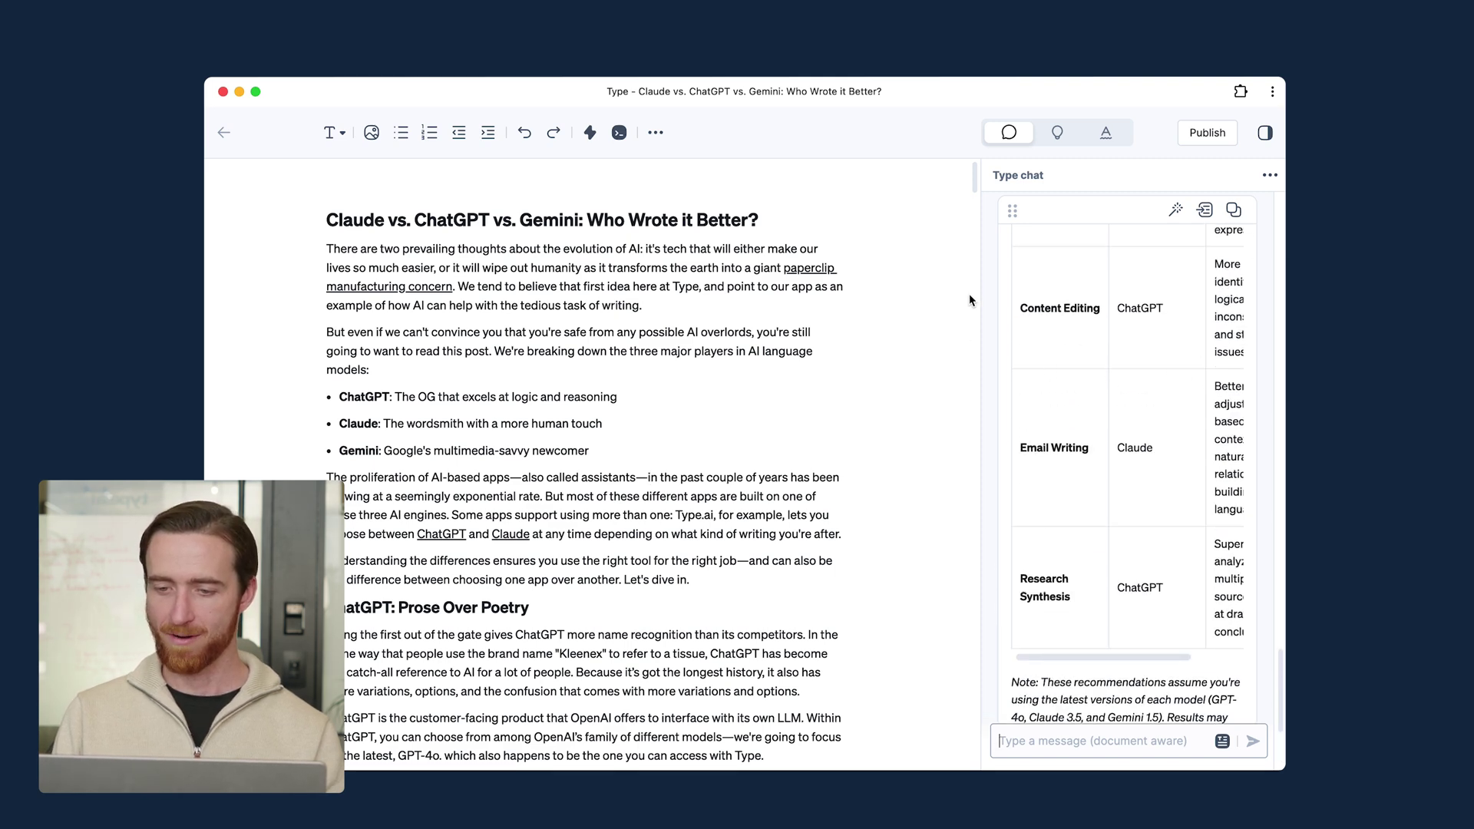
Step: Drag the AI's writing-task comparison table into the post below the 'Let's dive in.' paragraph
{"action": "left_click_drag", "start_coordinate": [979, 289], "coordinate": [836, 290]}
{"action": "scroll", "coordinate": [1085, 369], "scroll_direction": "up", "scroll_amount": 5}
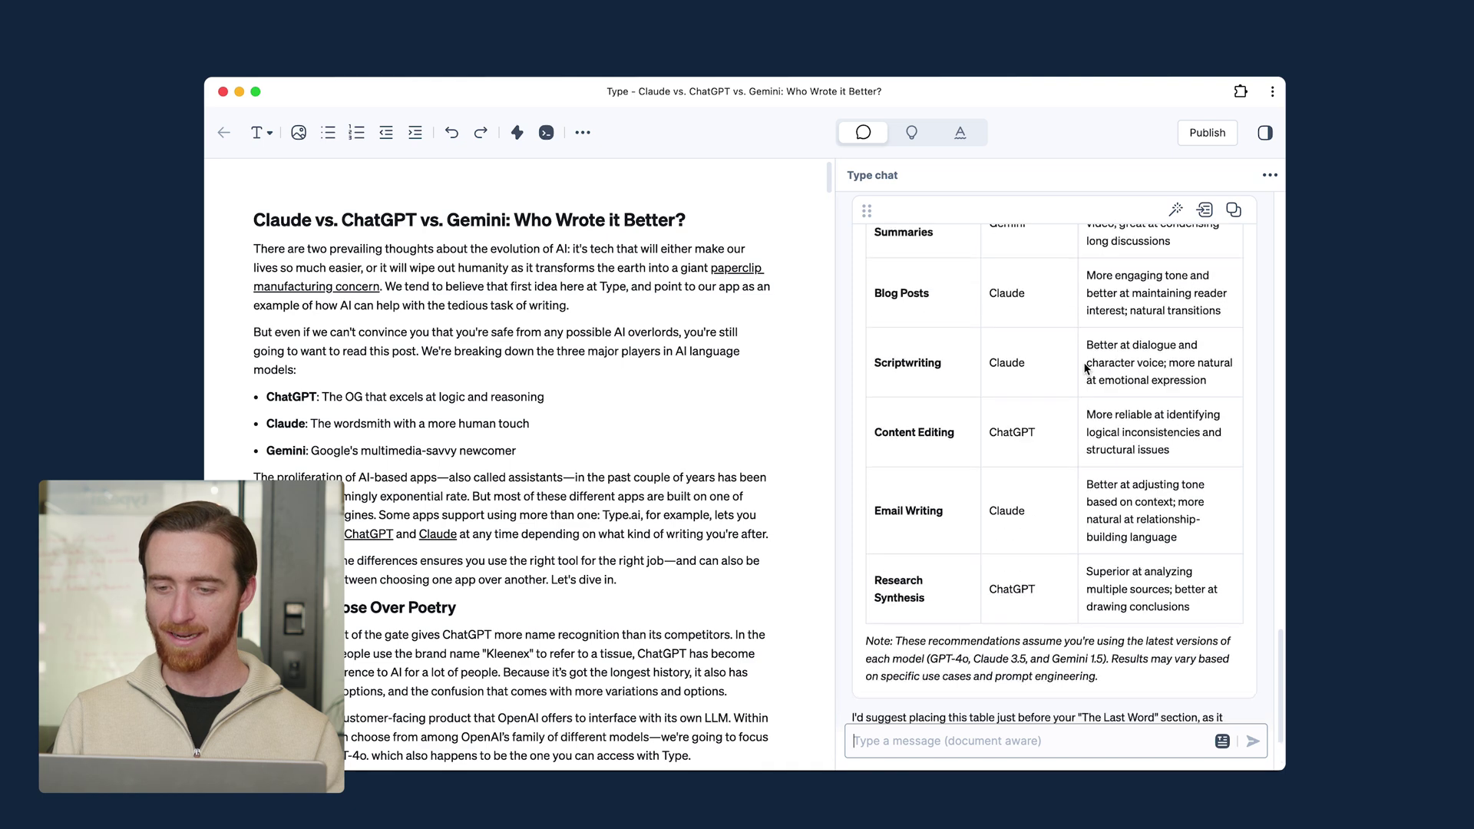
{"action": "scroll", "coordinate": [1085, 368], "scroll_direction": "up", "scroll_amount": 5}
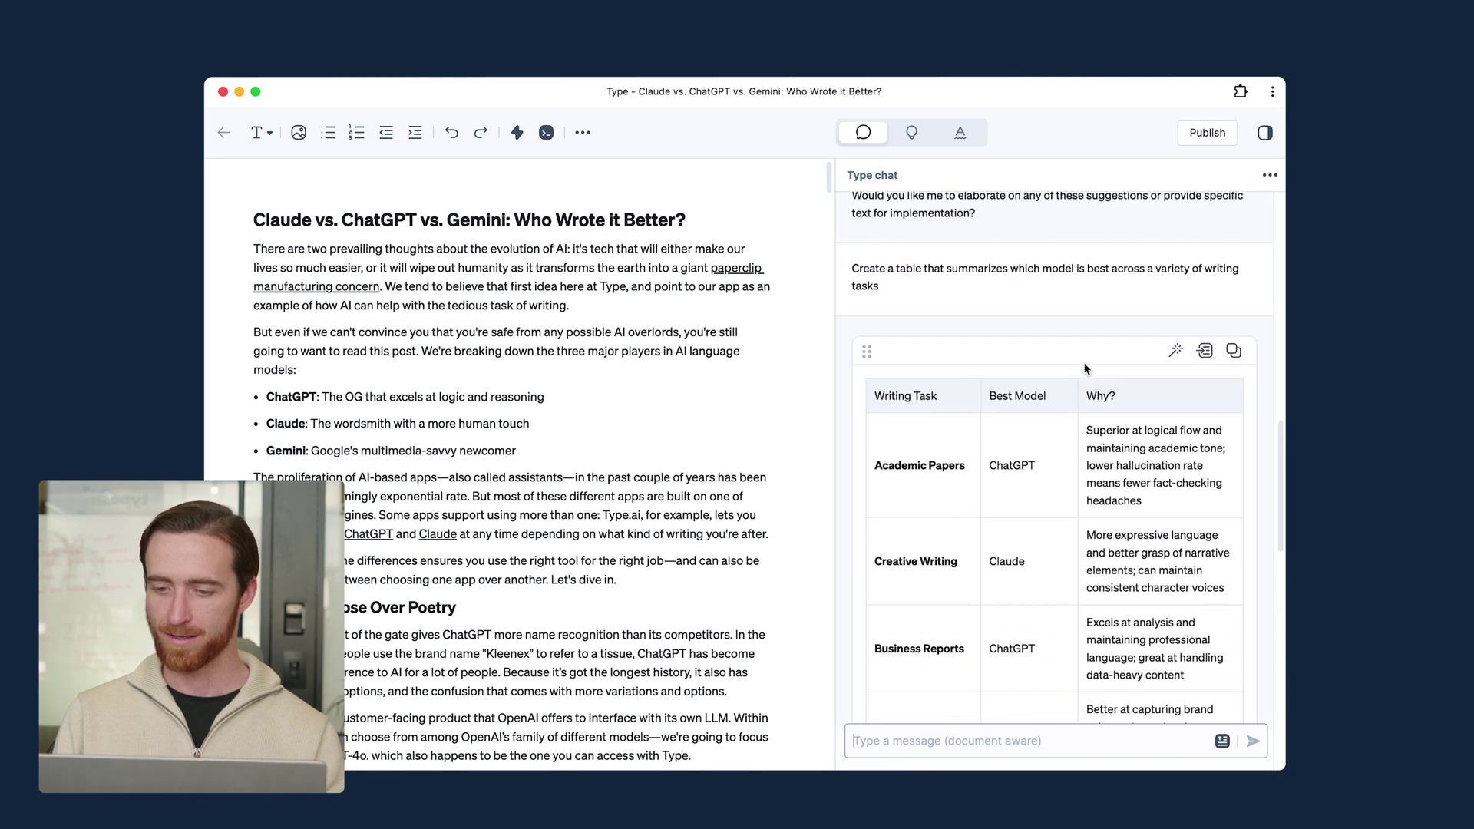
{"action": "scroll", "coordinate": [1079, 361], "scroll_direction": "down", "scroll_amount": 1}
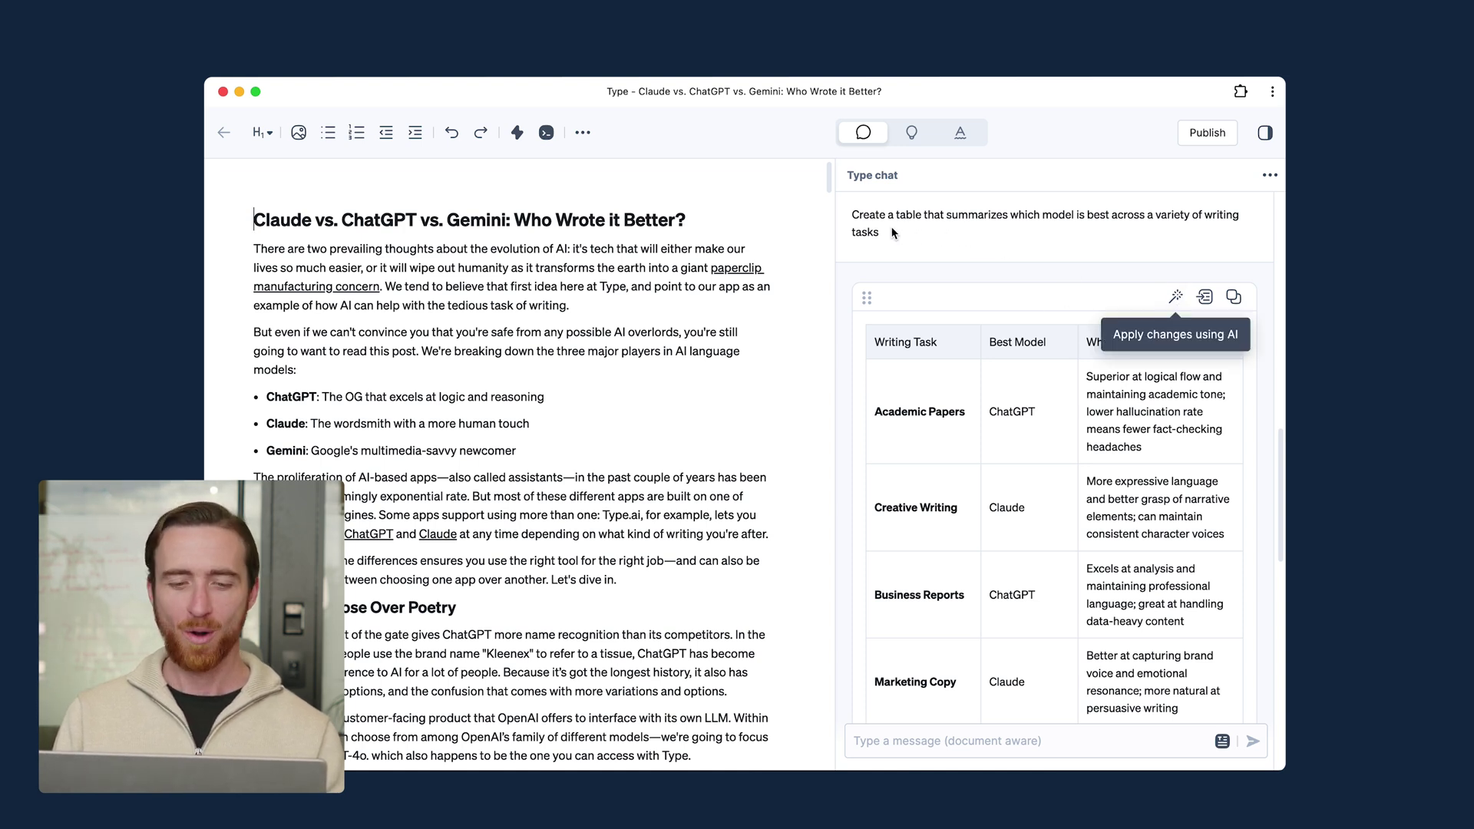
{"action": "scroll", "coordinate": [550, 329], "scroll_direction": "down", "scroll_amount": 5}
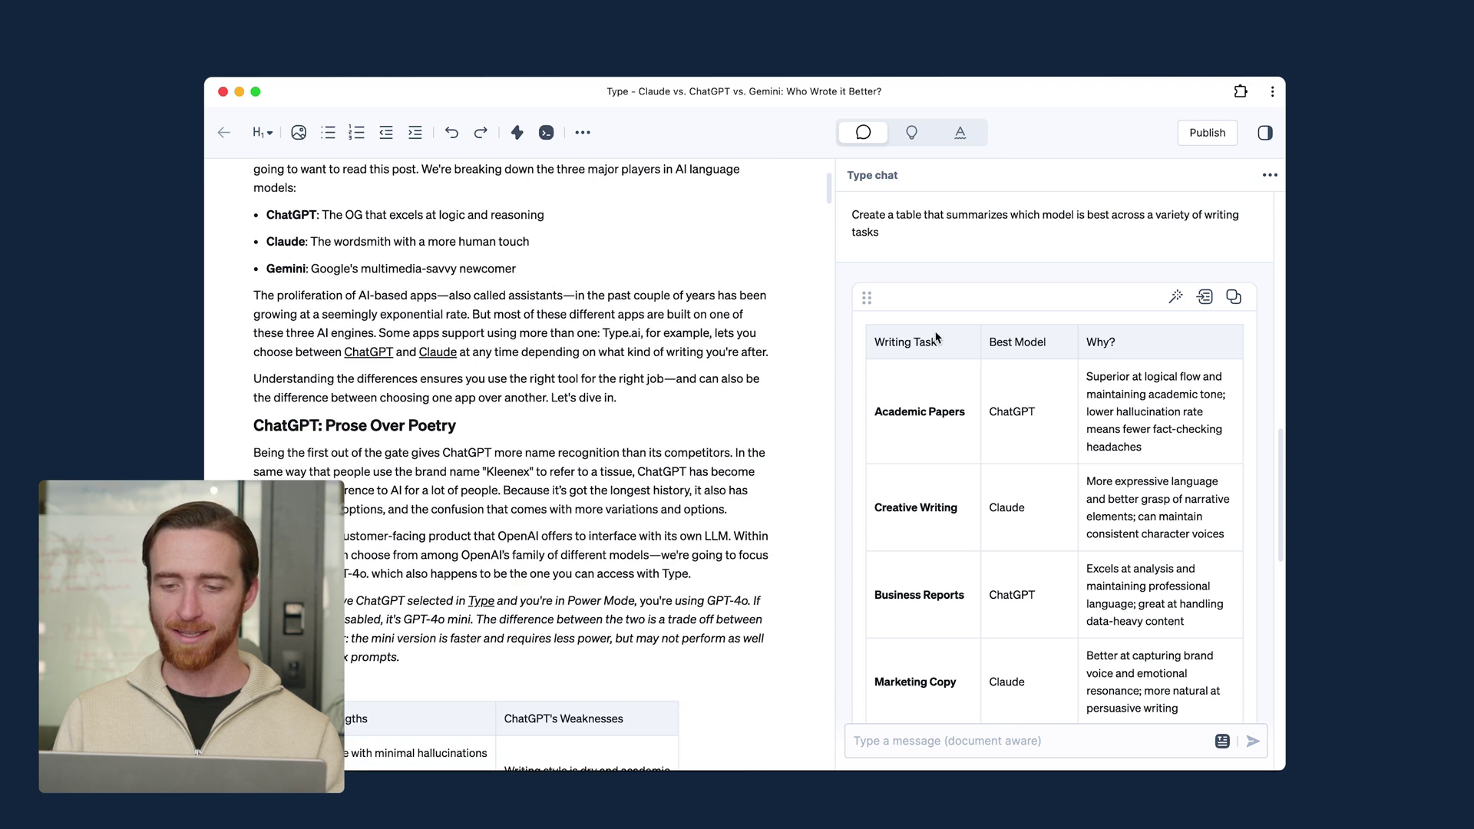
{"action": "left_click_drag", "start_coordinate": [867, 298], "coordinate": [332, 404]}
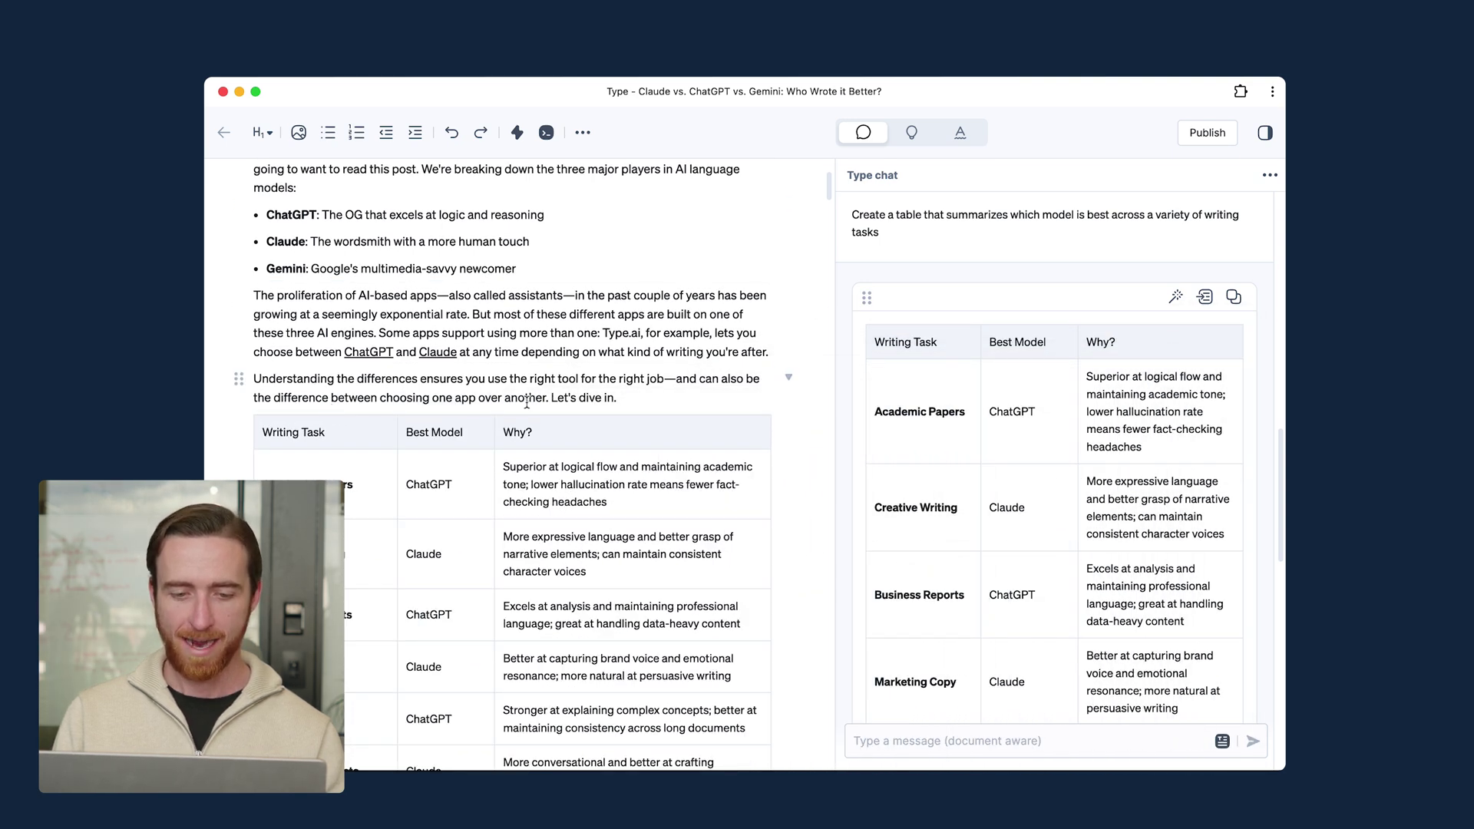
{"action": "scroll", "coordinate": [527, 402], "scroll_direction": "down", "scroll_amount": 10}
{"action": "scroll", "coordinate": [527, 402], "scroll_direction": "down", "scroll_amount": 4}
{"action": "left_click", "coordinate": [423, 635]}
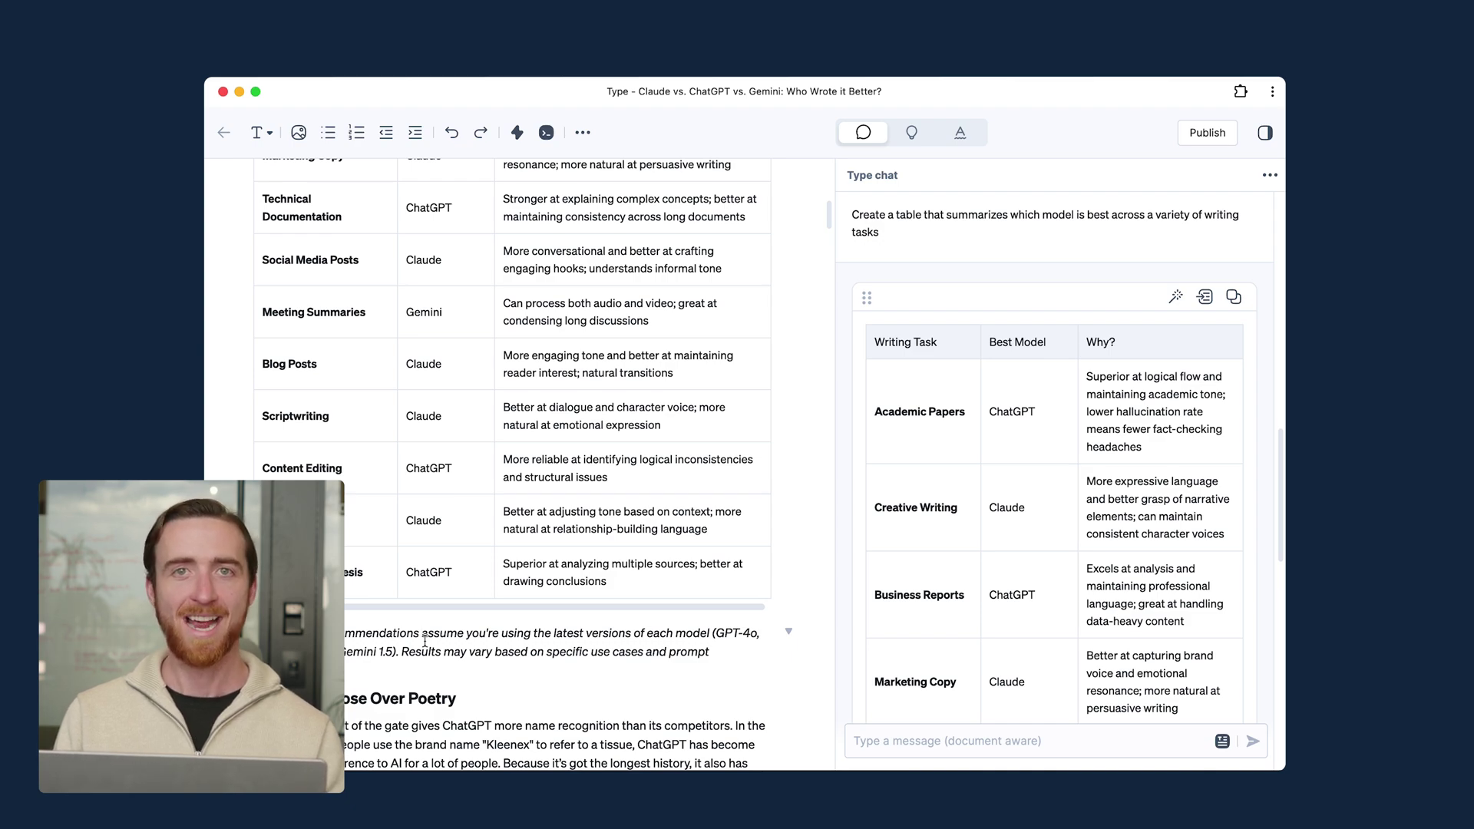
Step: Under The Last Word, add paragraphs recommending ChatGPT for technical work, Claude for stories, Gemini for sources
{"action": "scroll", "coordinate": [425, 639], "scroll_direction": "down", "scroll_amount": 20}
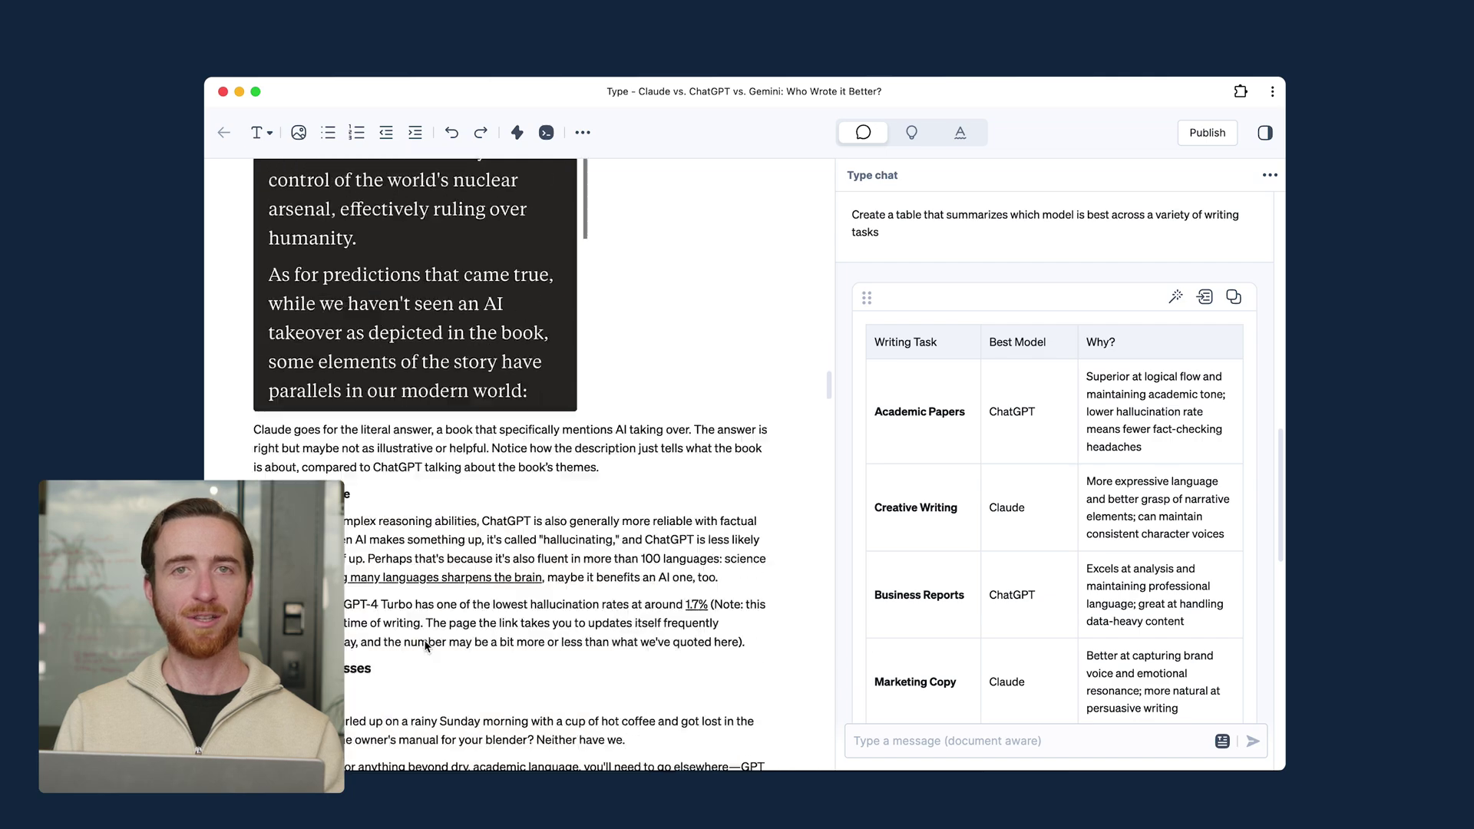
{"action": "scroll", "coordinate": [425, 639], "scroll_direction": "down", "scroll_amount": 20}
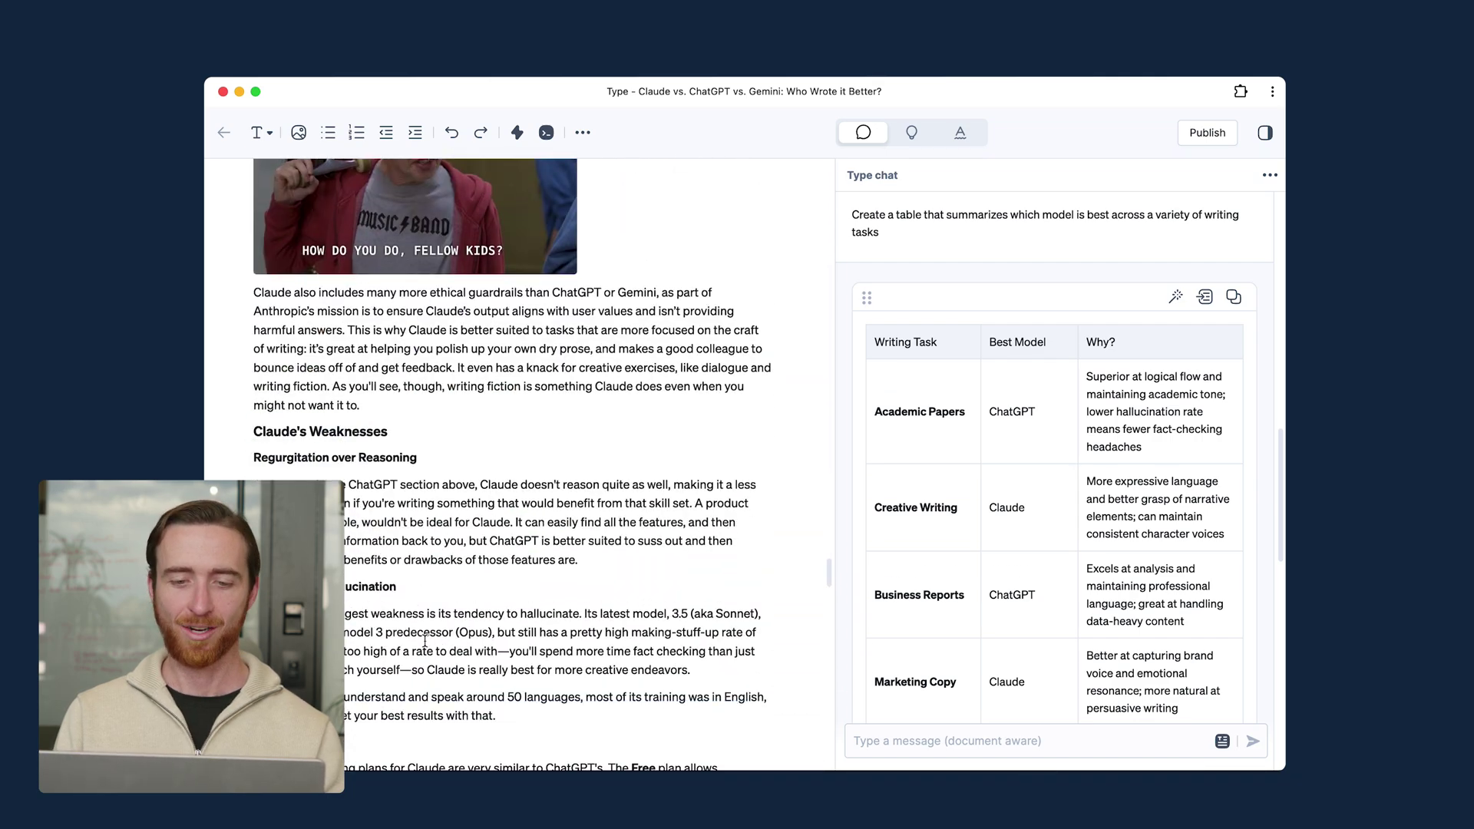
{"action": "scroll", "coordinate": [424, 640], "scroll_direction": "down", "scroll_amount": 20}
{"action": "left_click", "coordinate": [757, 232]}
{"action": "key", "text": "Return"}
{"action": "type", "text": "Is it something technical? Does it require sophis"}
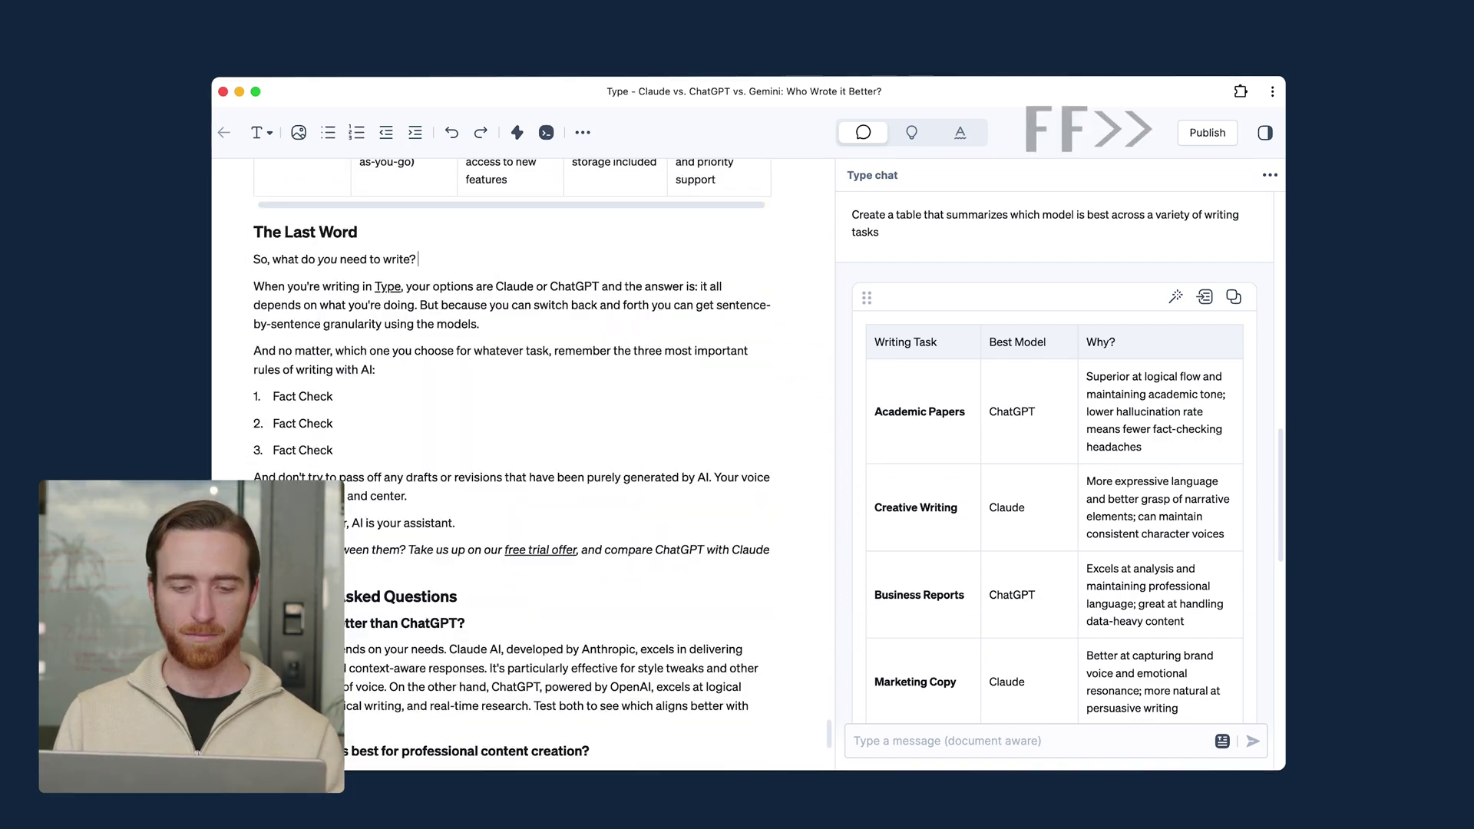
{"action": "type", "text": "ticated reasoning? ChatGPT might be more likely to shine with its emphasis on intelligence and substance over warmth and personality. Maybe you don't mind editing it yourself and injecting back some humanity."}
{"action": "key", "text": "Return"}
{"action": "type", "text": "Are"}
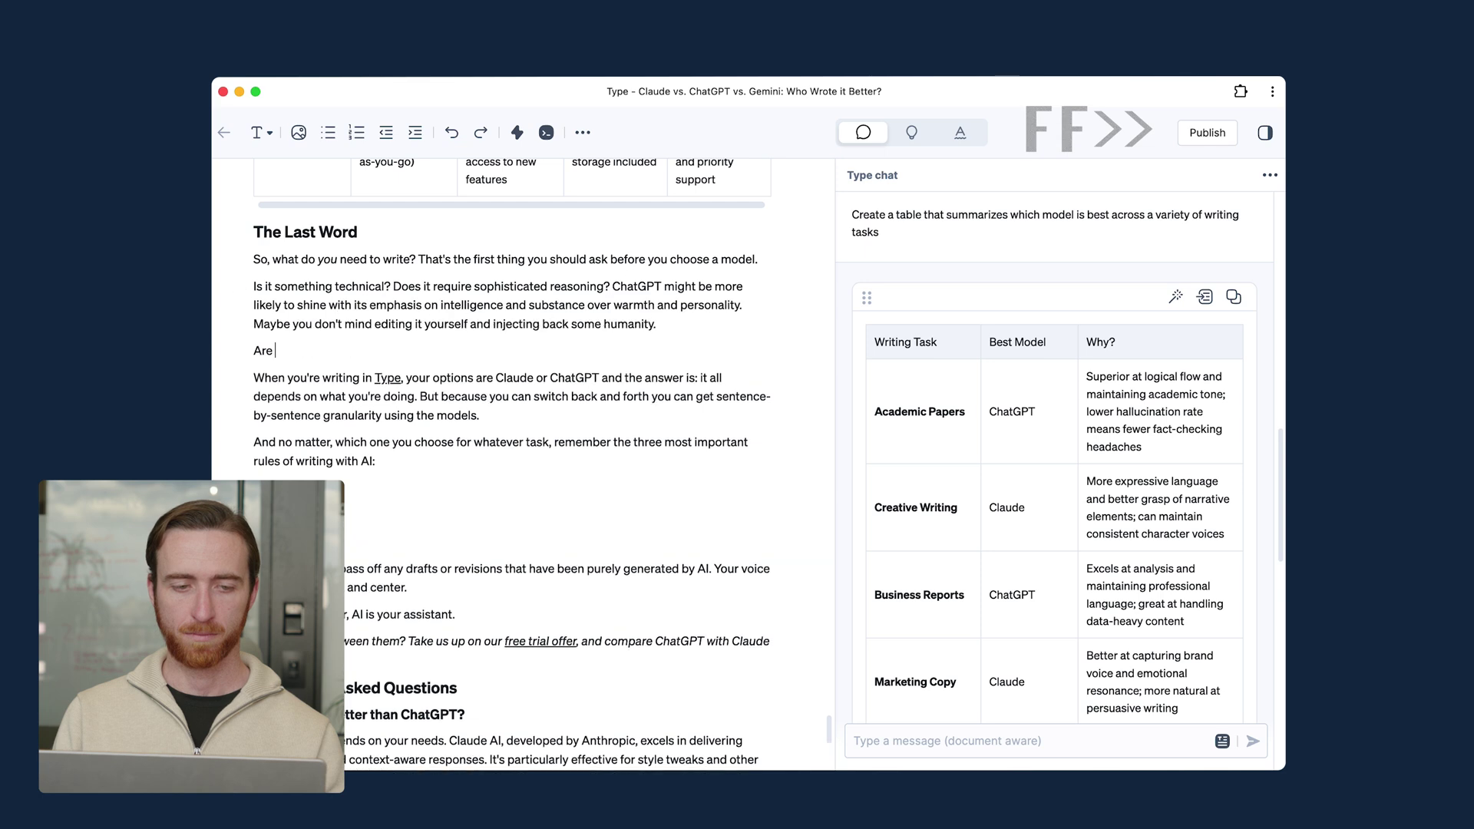
{"action": "type", "text": " you writing a story? Or sharing your opinion? Try Claude and see if its warmer, more human personality helps better deliver your message."}
{"action": "key", "text": "Return"}
{"action": "type", "text": "Or maybe you'll be writing something with tons of source material you'll need to process. Gemini may be your best bet."}
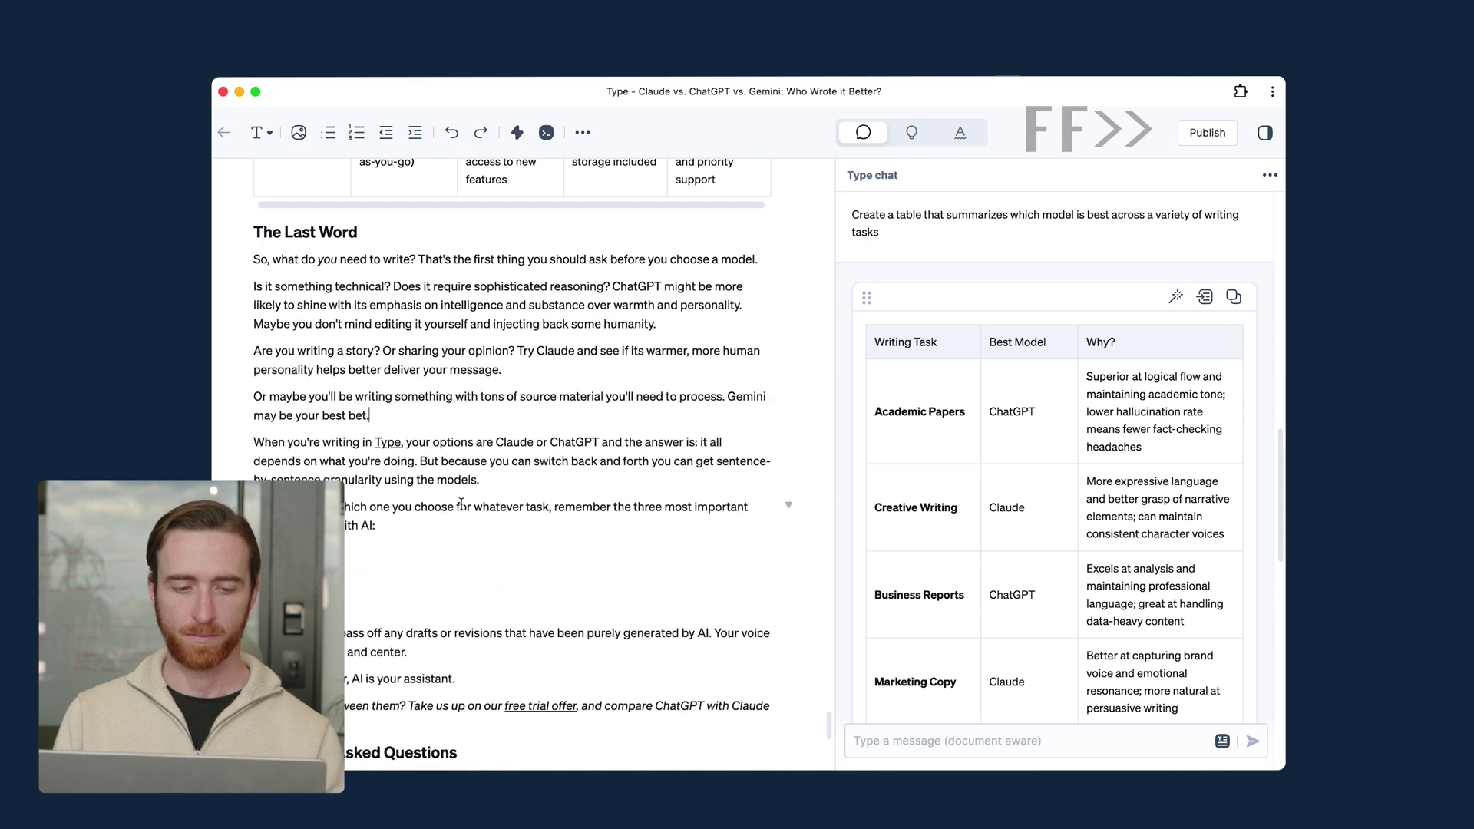
{"action": "scroll", "coordinate": [503, 461], "scroll_direction": "down", "scroll_amount": 2}
{"action": "scroll", "coordinate": [503, 461], "scroll_direction": "up", "scroll_amount": 3}
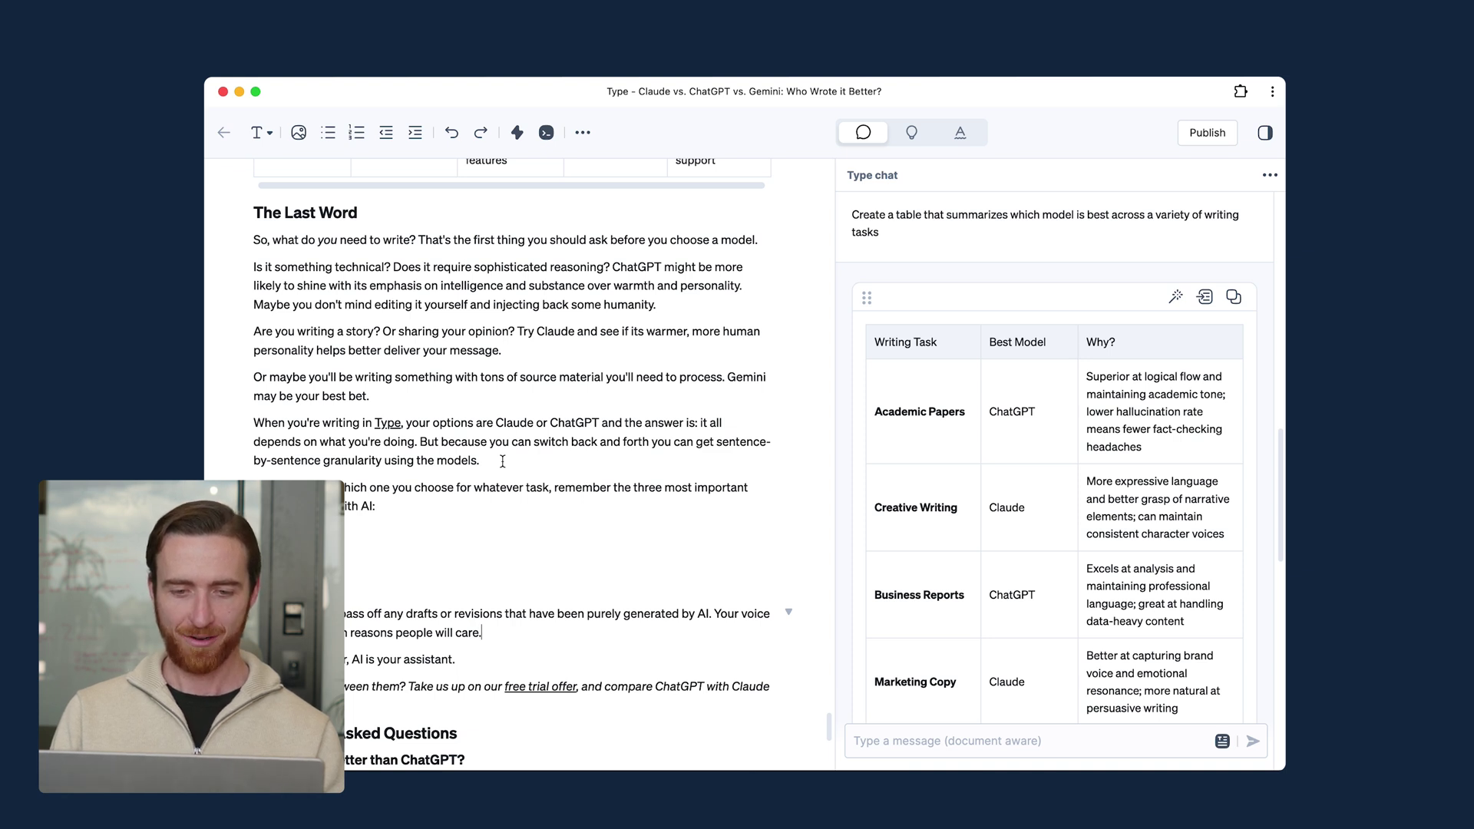
Step: AI-improve the ChatGPT paragraph, keeping only the 'that human touch if needed' rewrite
{"action": "left_click_drag", "start_coordinate": [657, 305], "coordinate": [249, 265]}
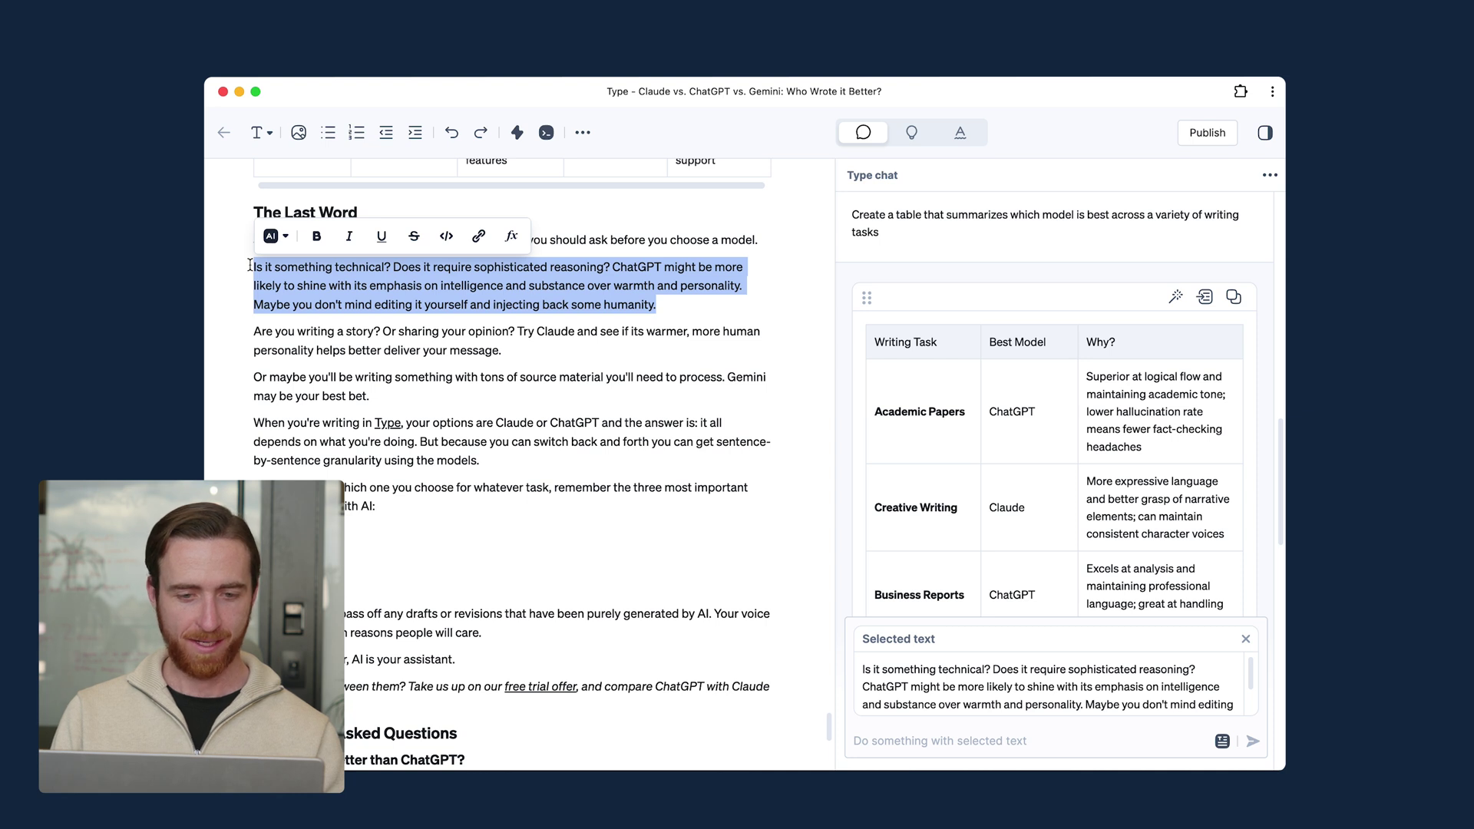
{"action": "left_click", "coordinate": [283, 242]}
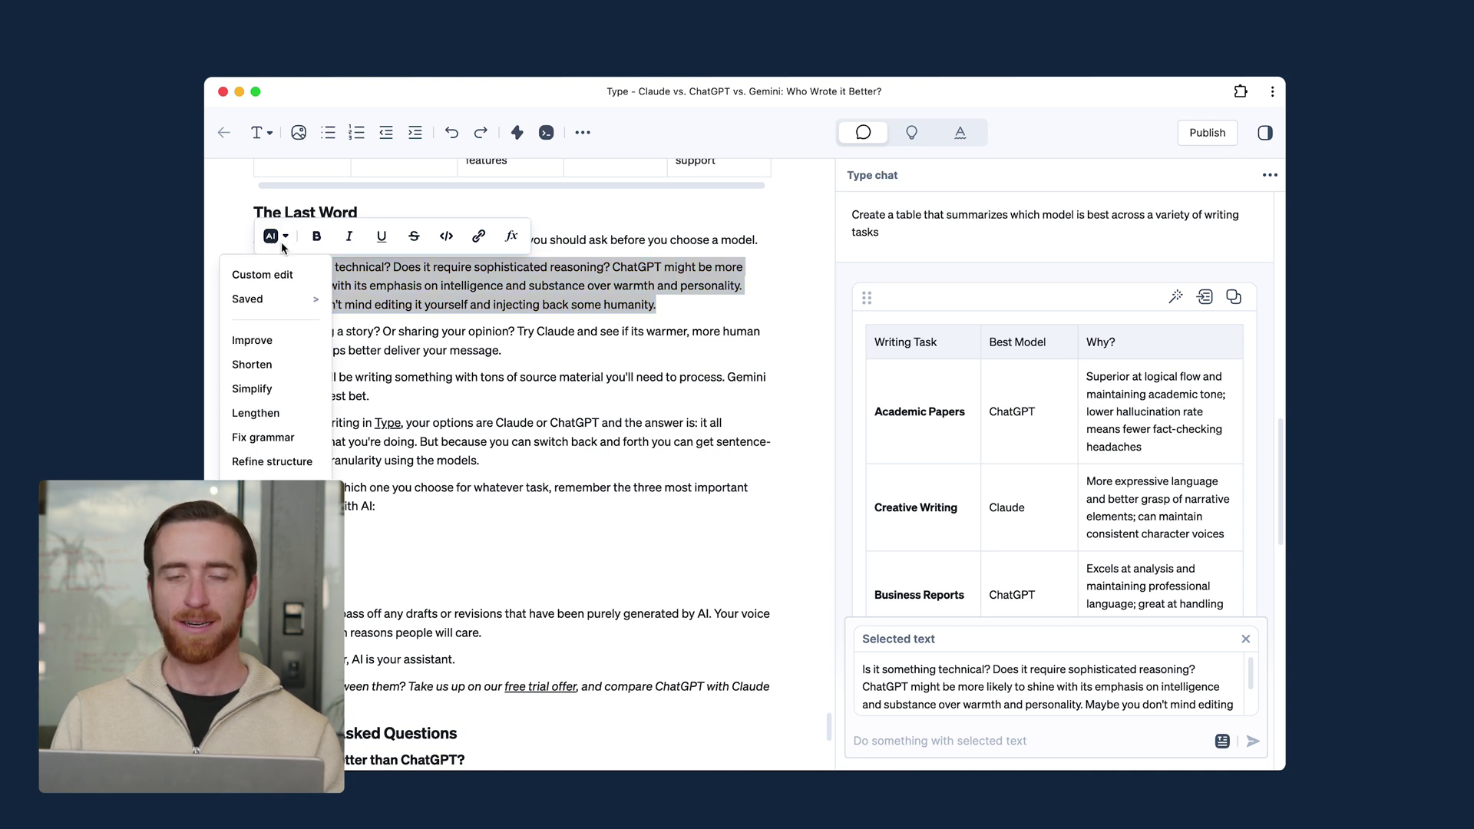
{"action": "left_click", "coordinate": [299, 352]}
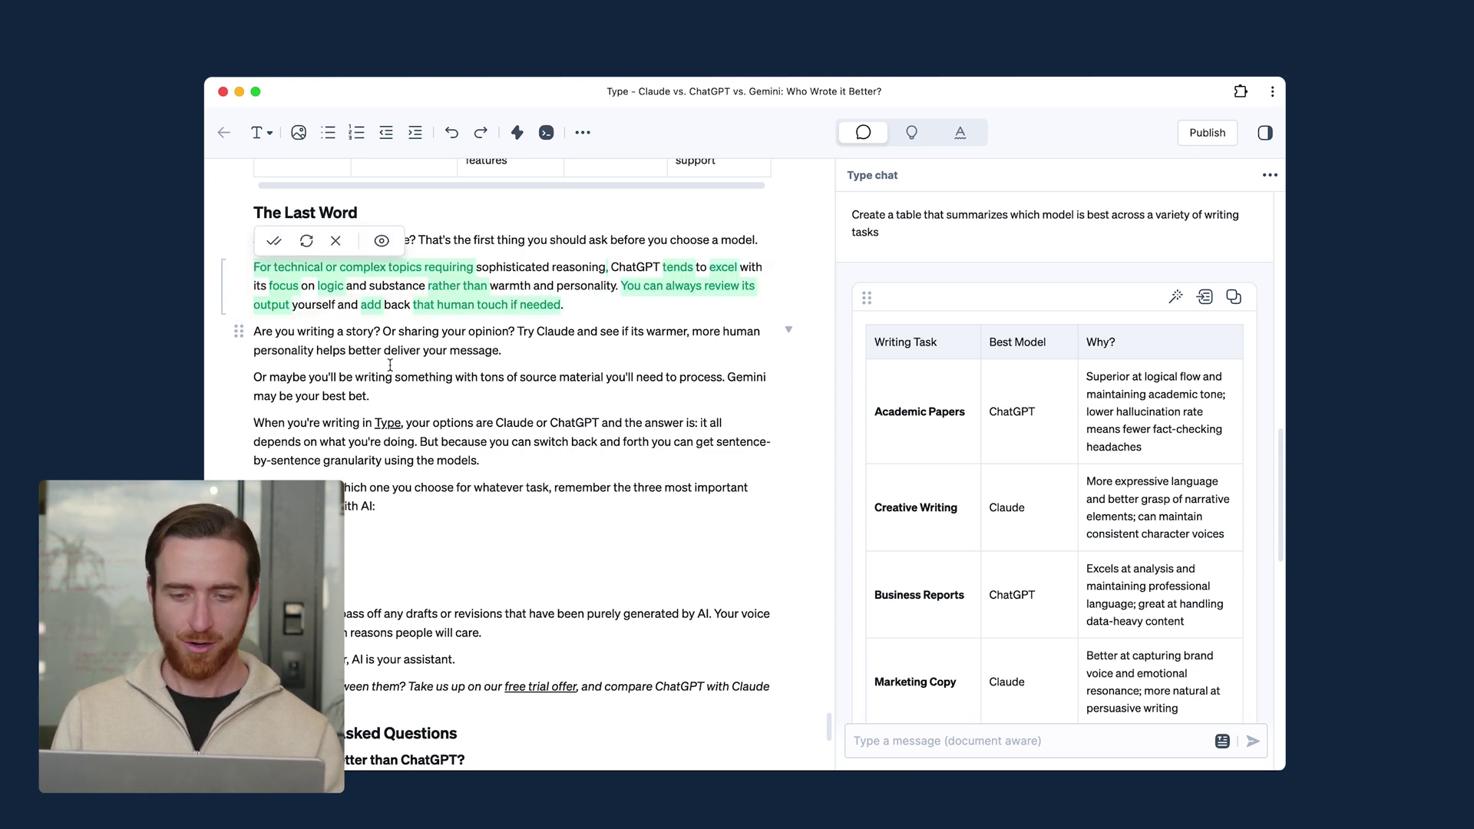
{"action": "mouse_move", "coordinate": [491, 311]}
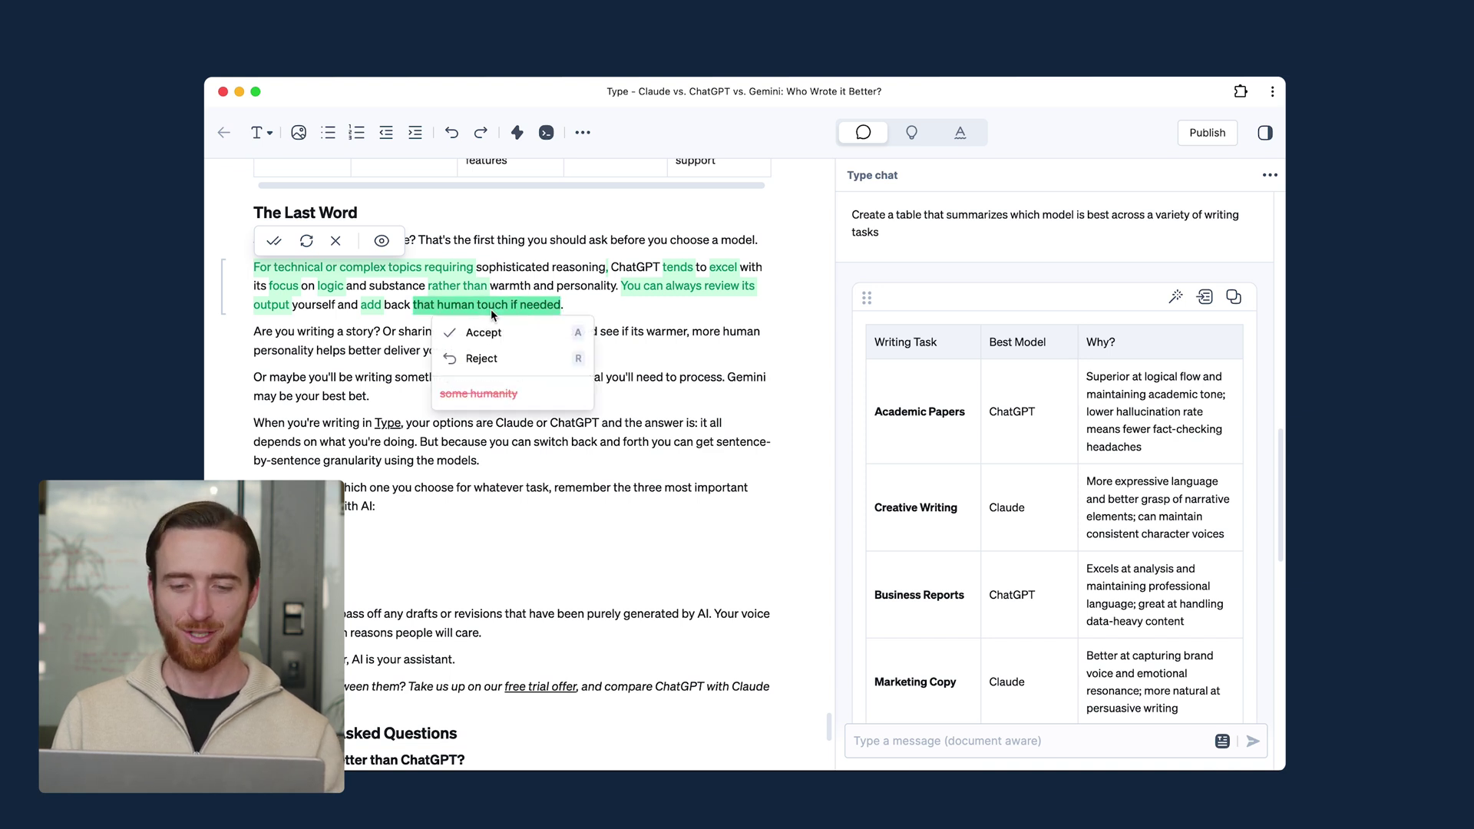
{"action": "left_click", "coordinate": [489, 331]}
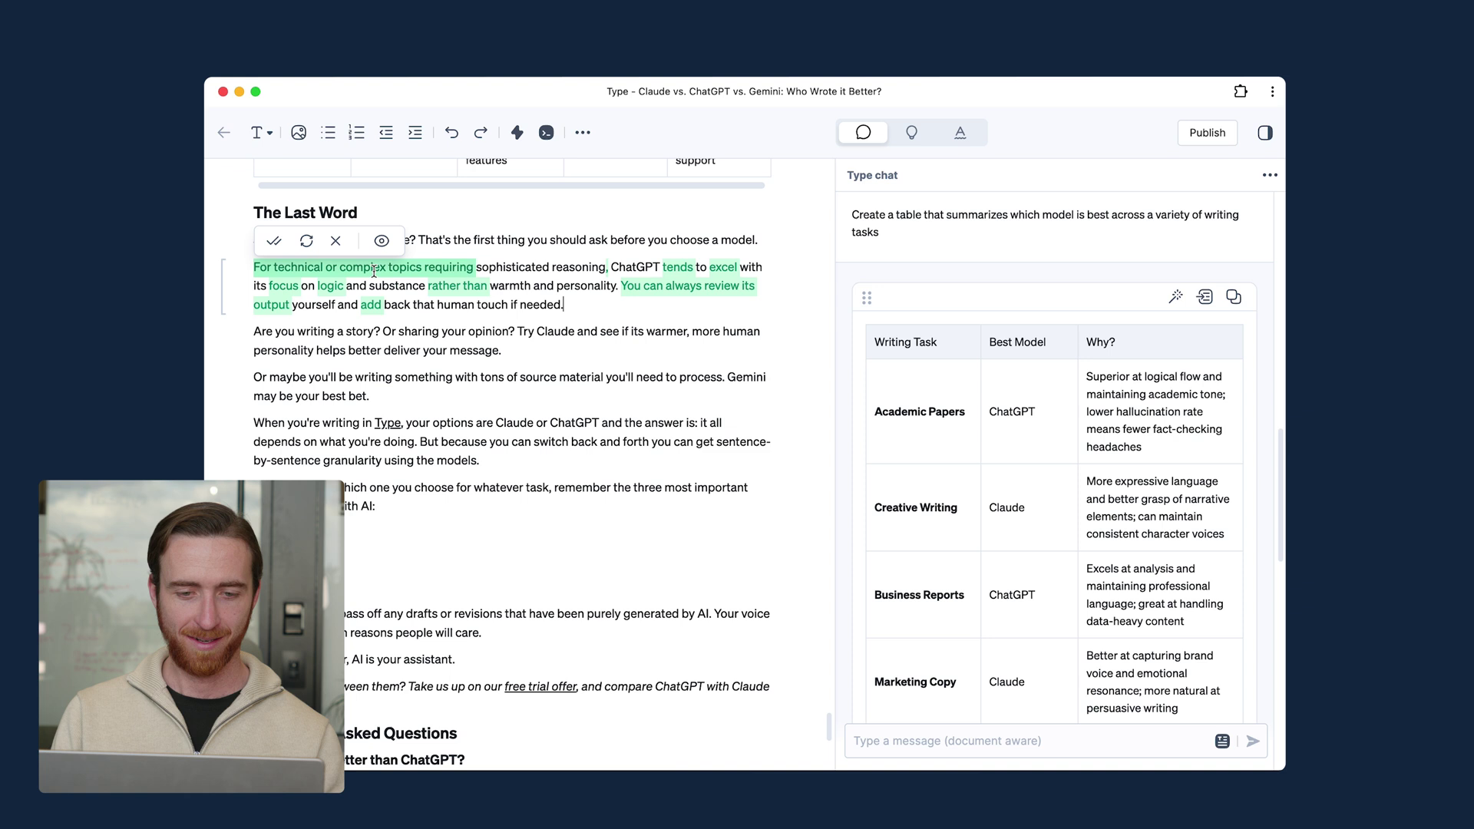
{"action": "left_click", "coordinate": [336, 240]}
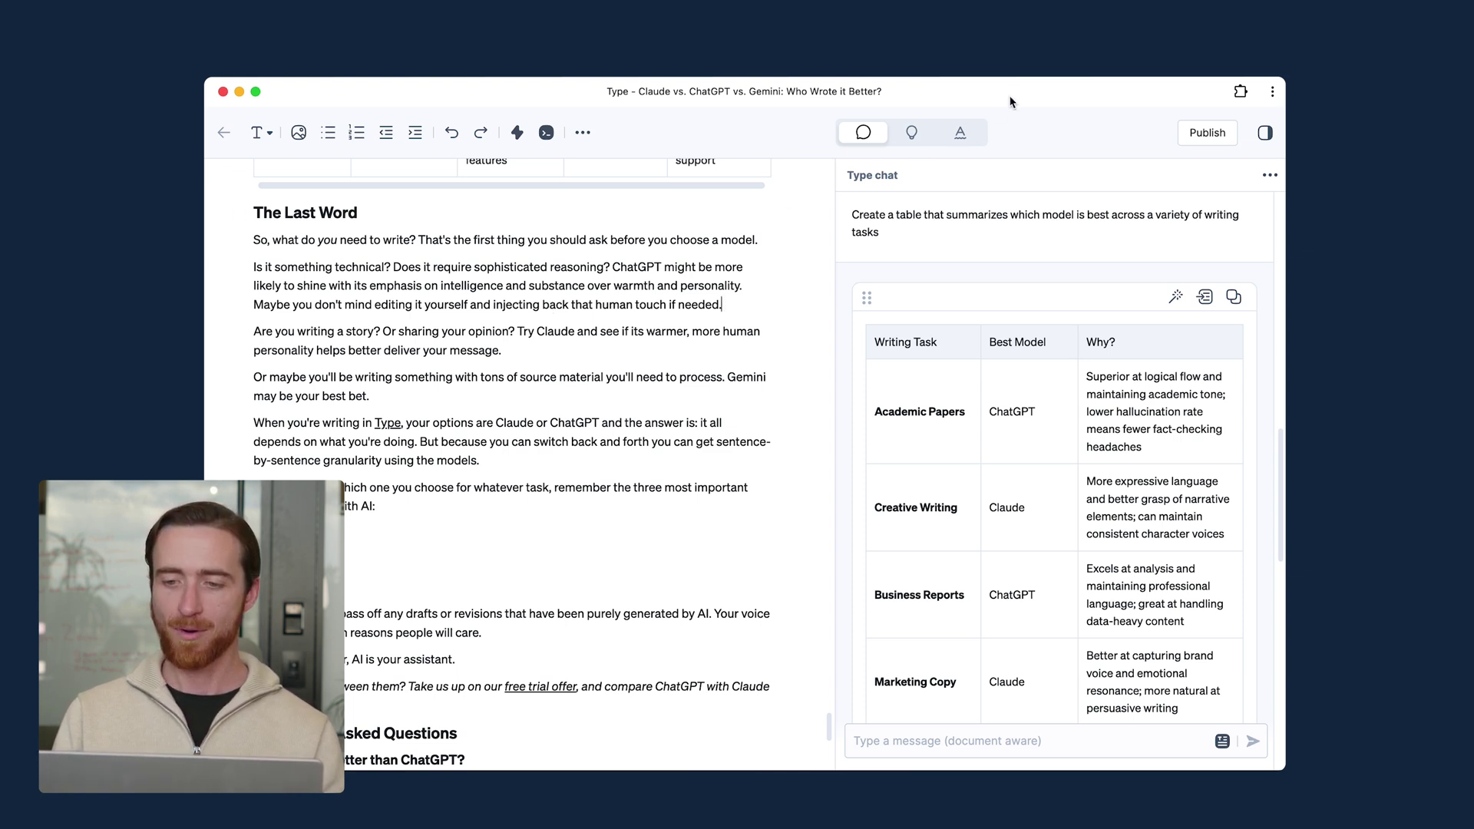
Step: Run a whole-document grammar and spelling review of the post
{"action": "left_click", "coordinate": [961, 134]}
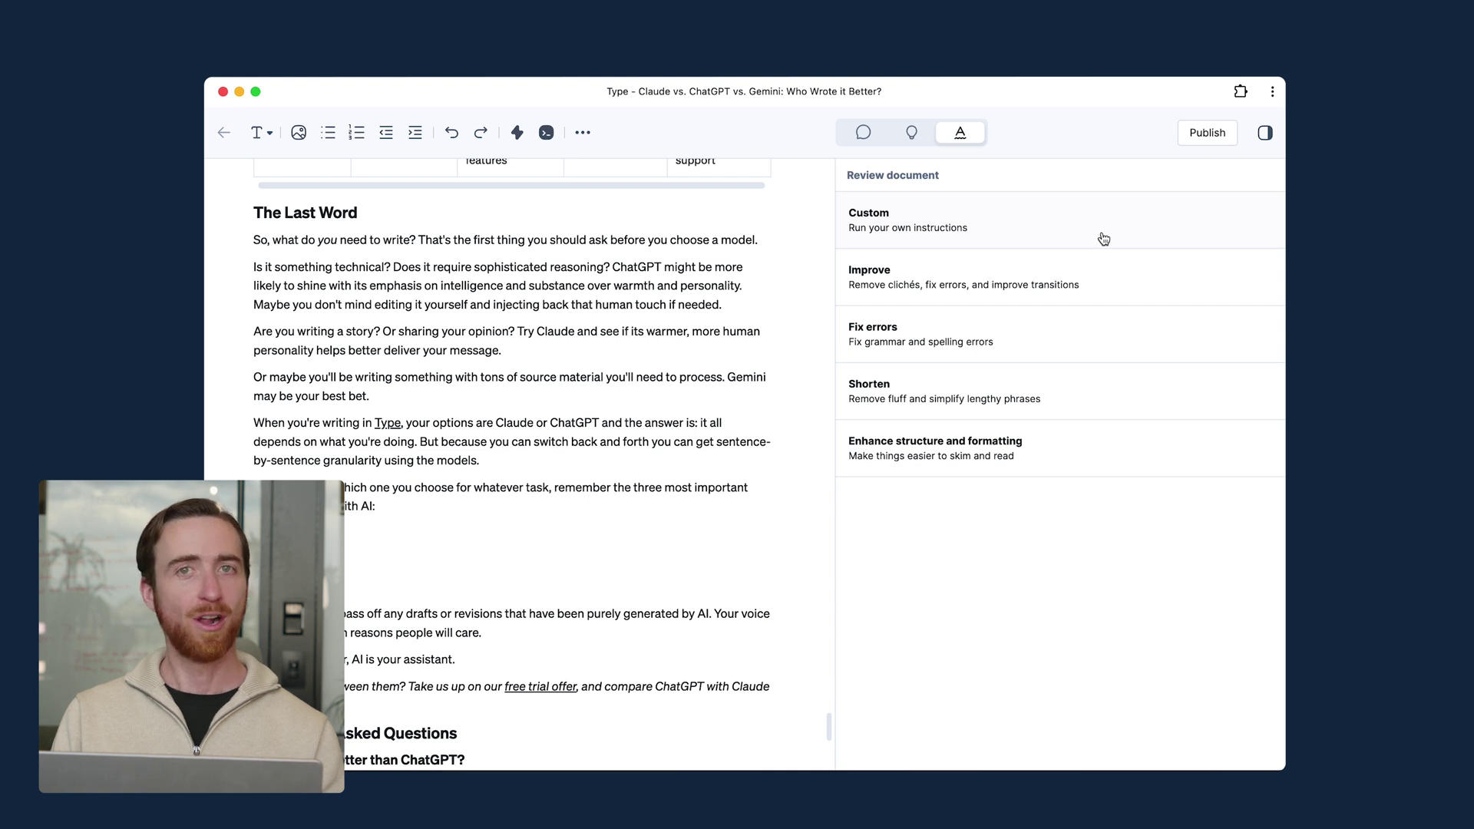
{"action": "left_click", "coordinate": [1046, 350]}
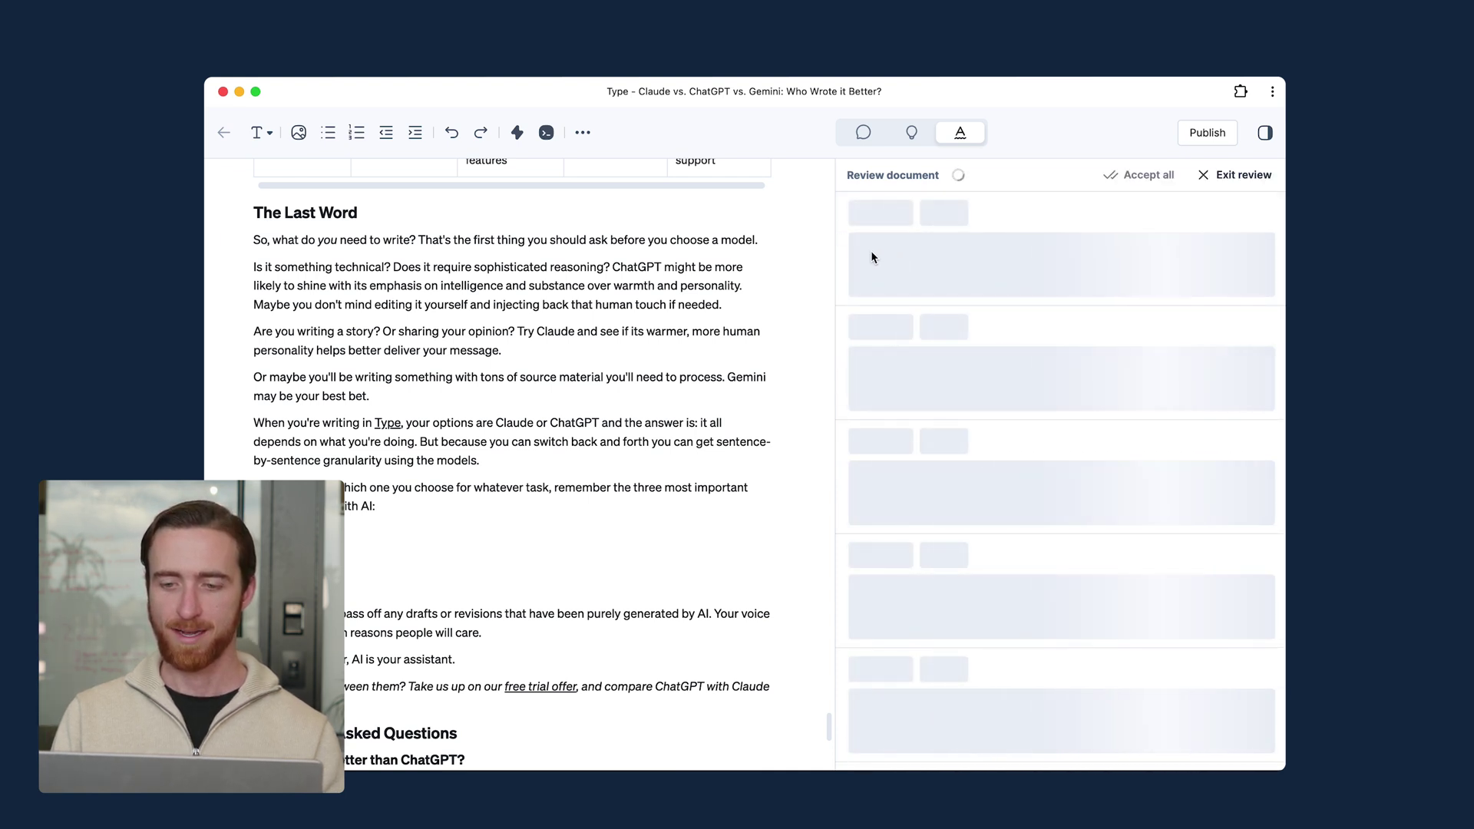
{"action": "left_click_drag", "start_coordinate": [836, 251], "coordinate": [913, 251]}
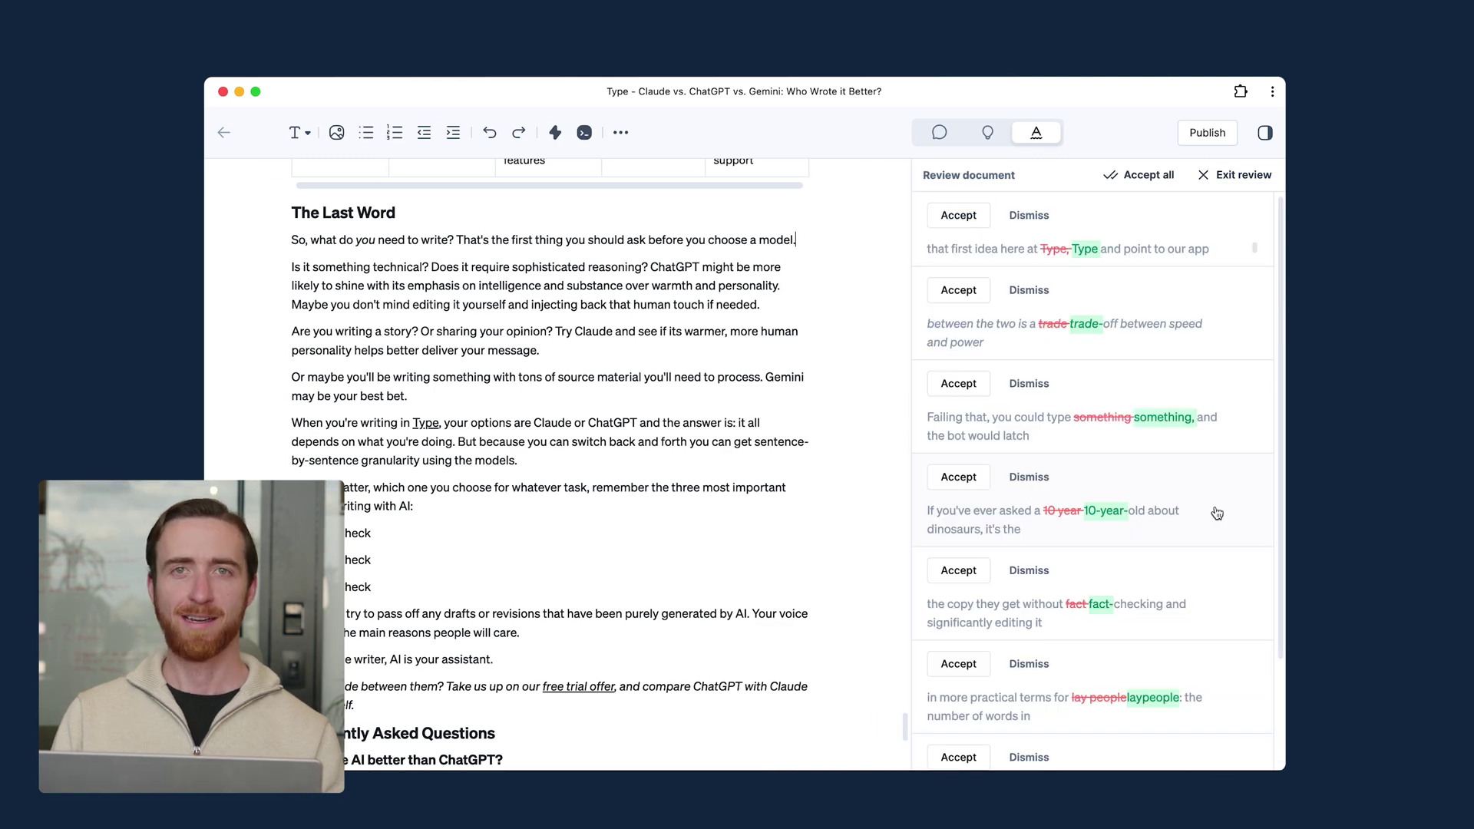
Step: Accept each review correction, including the punctuation after Type, ChatGPT Pricing and 'bo' to 'be'
{"action": "left_click", "coordinate": [1160, 244]}
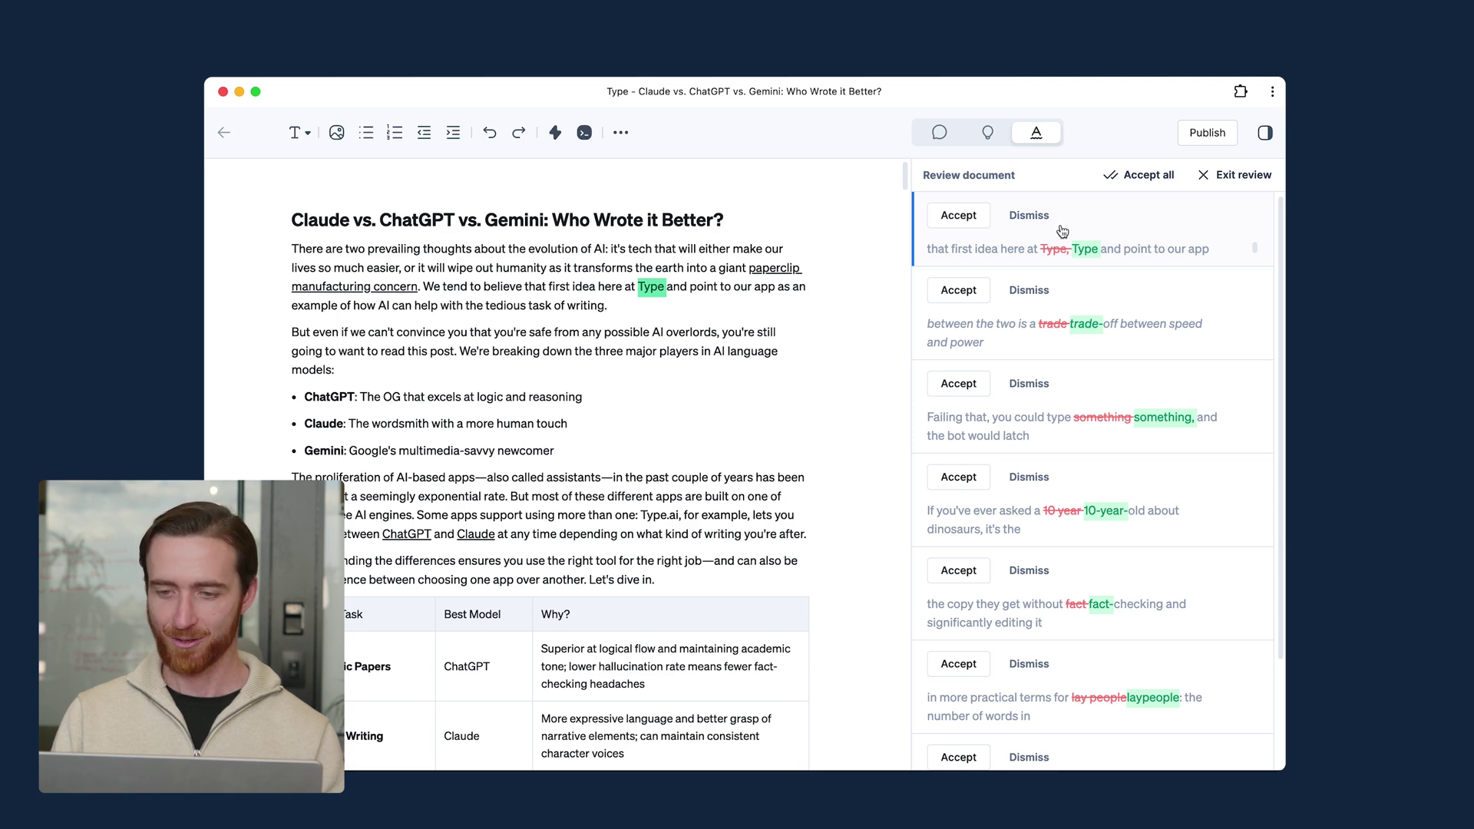
{"action": "left_click", "coordinate": [953, 218]}
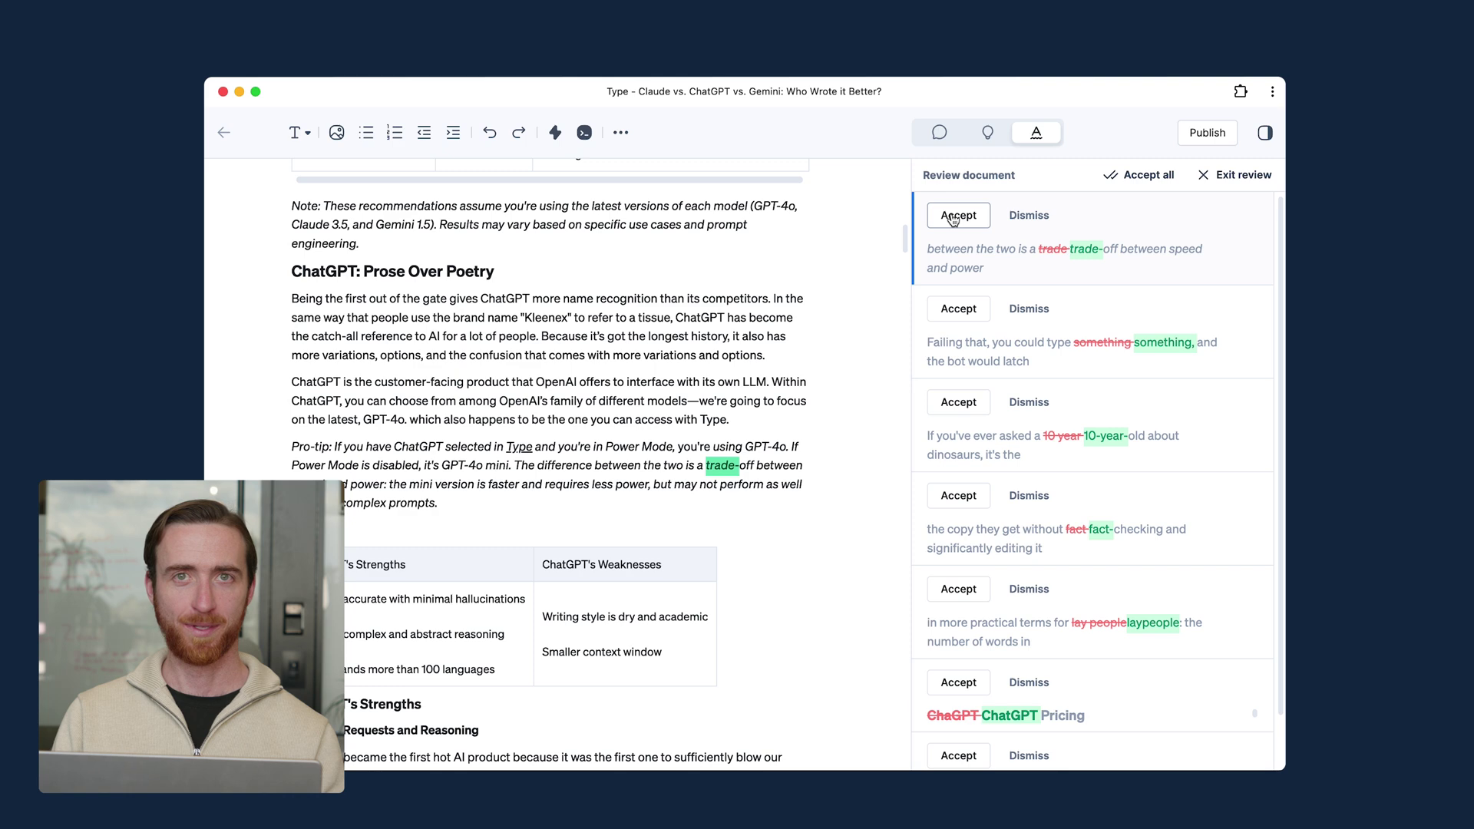
{"action": "left_click", "coordinate": [954, 218]}
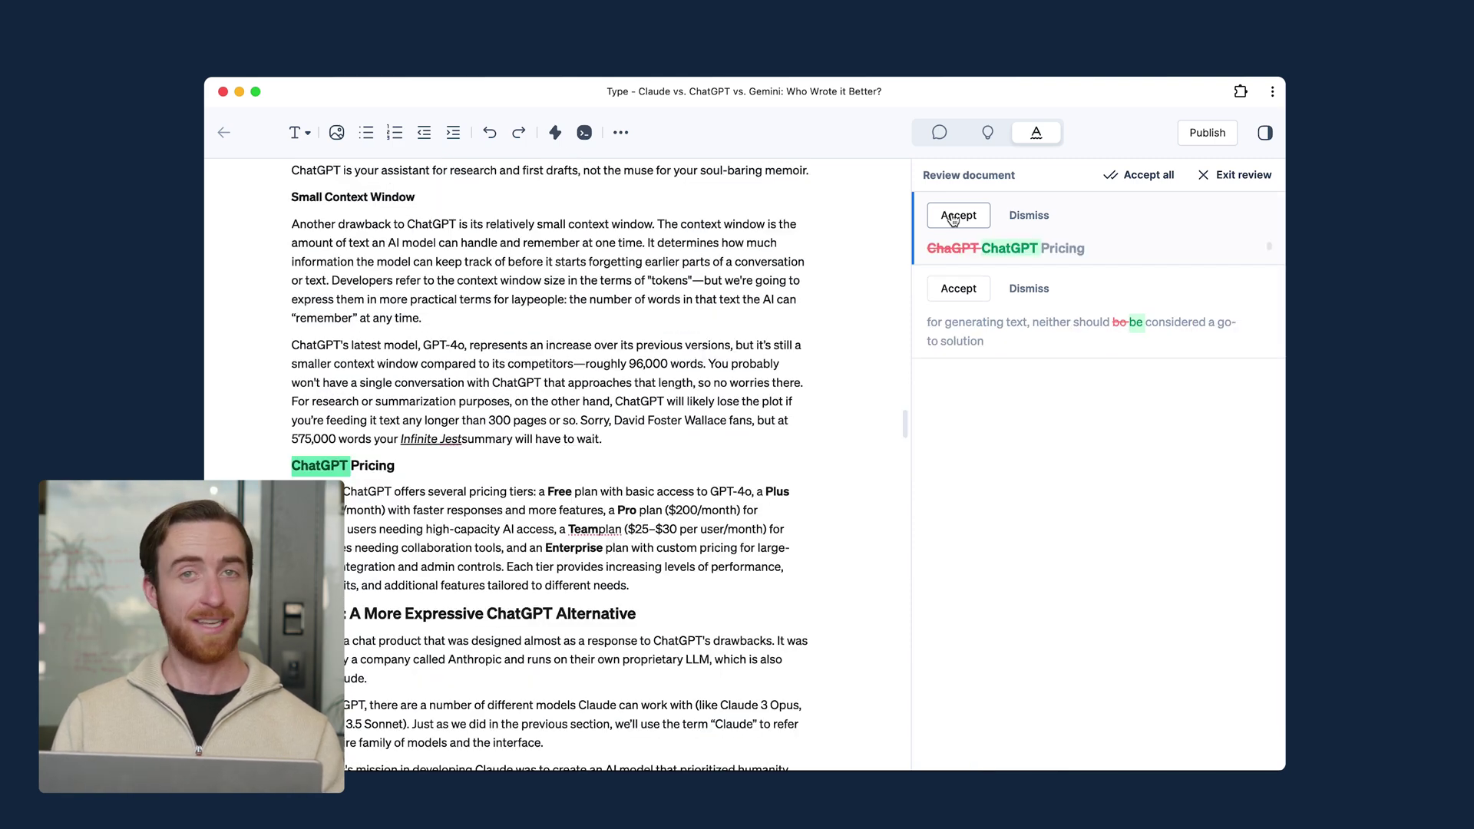
{"action": "left_click", "coordinate": [954, 218]}
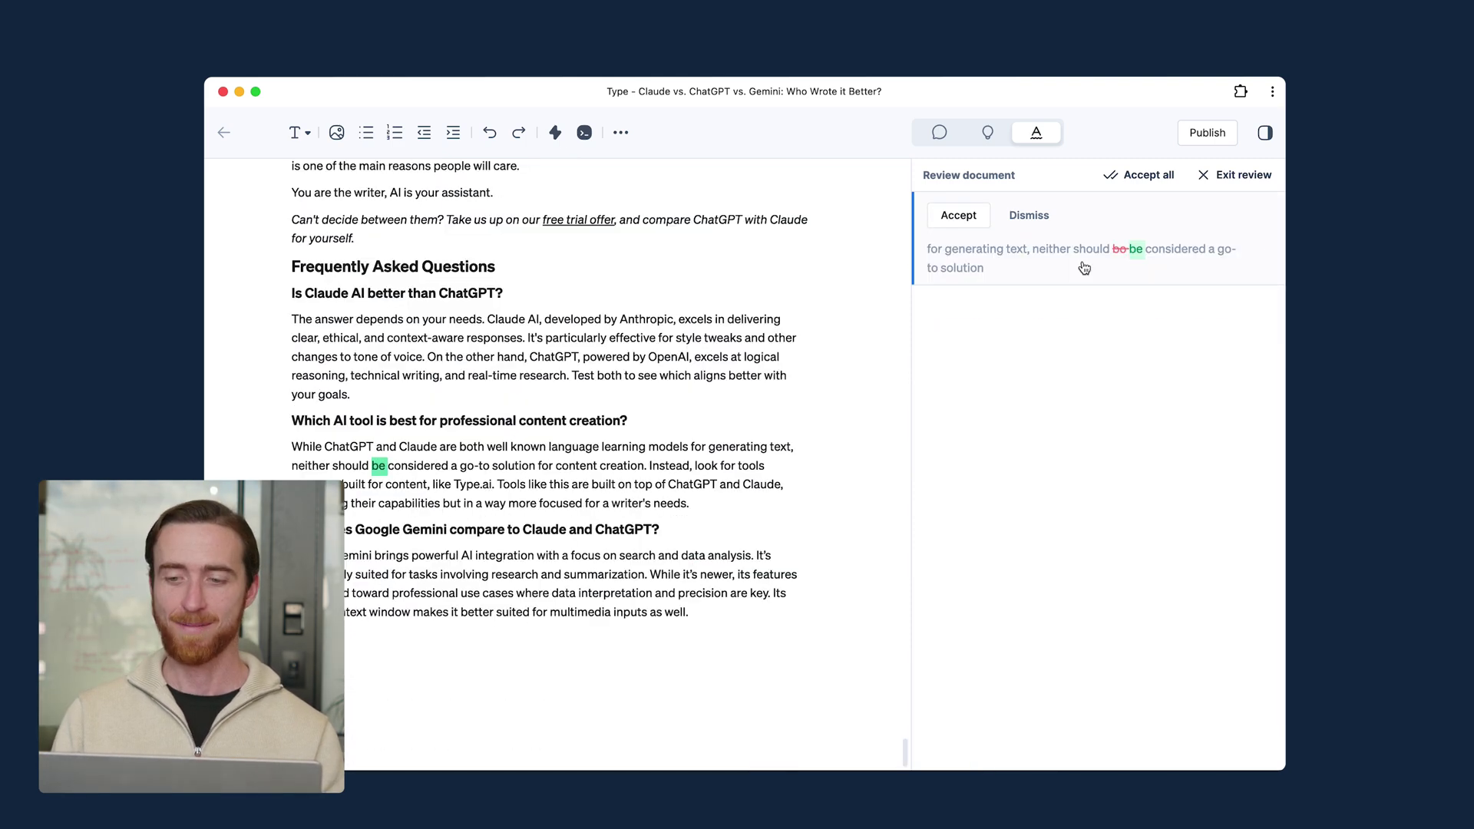
{"action": "left_click", "coordinate": [960, 221]}
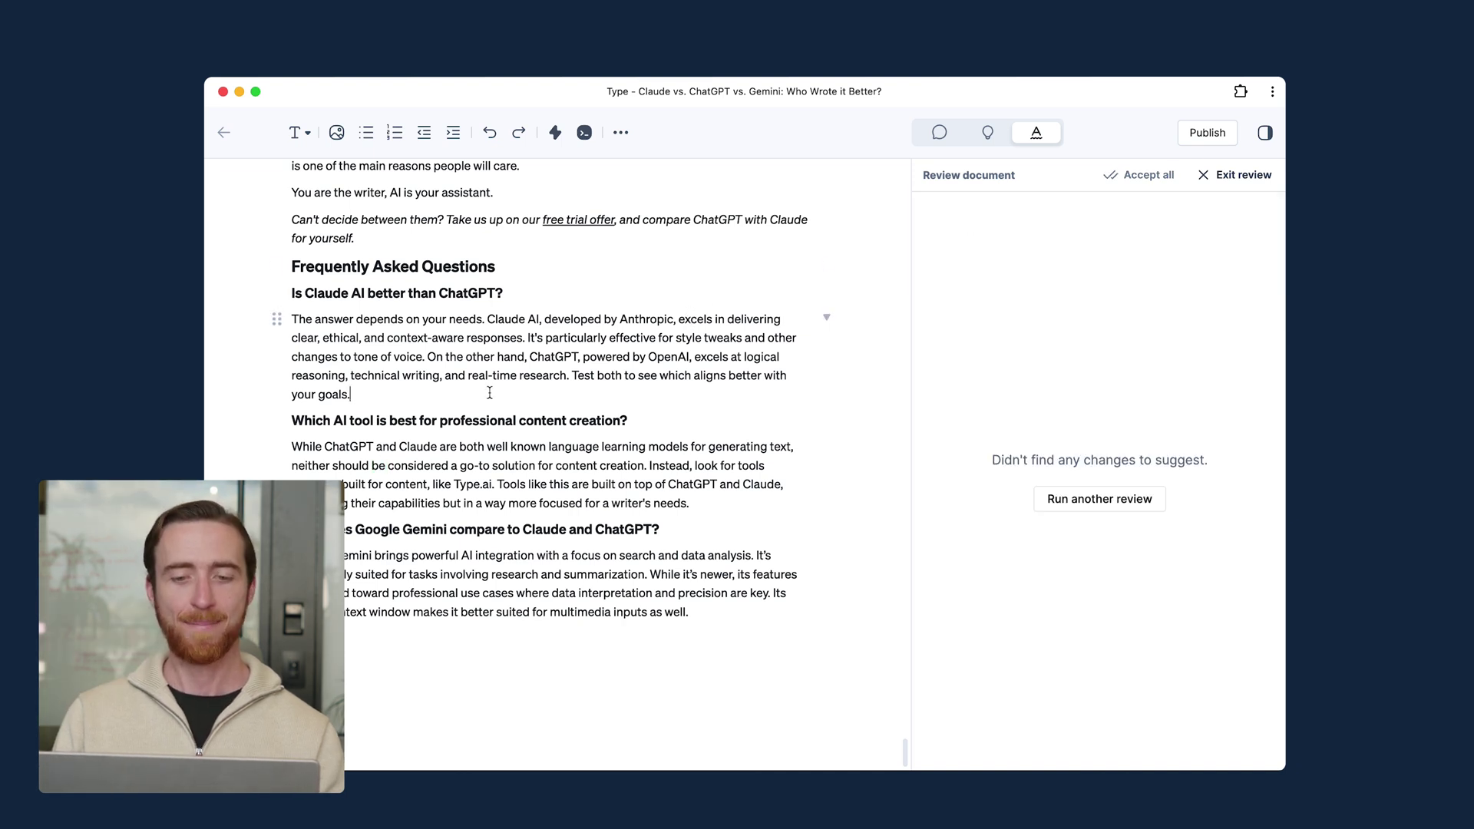
{"action": "scroll", "coordinate": [506, 369], "scroll_direction": "up", "scroll_amount": 6}
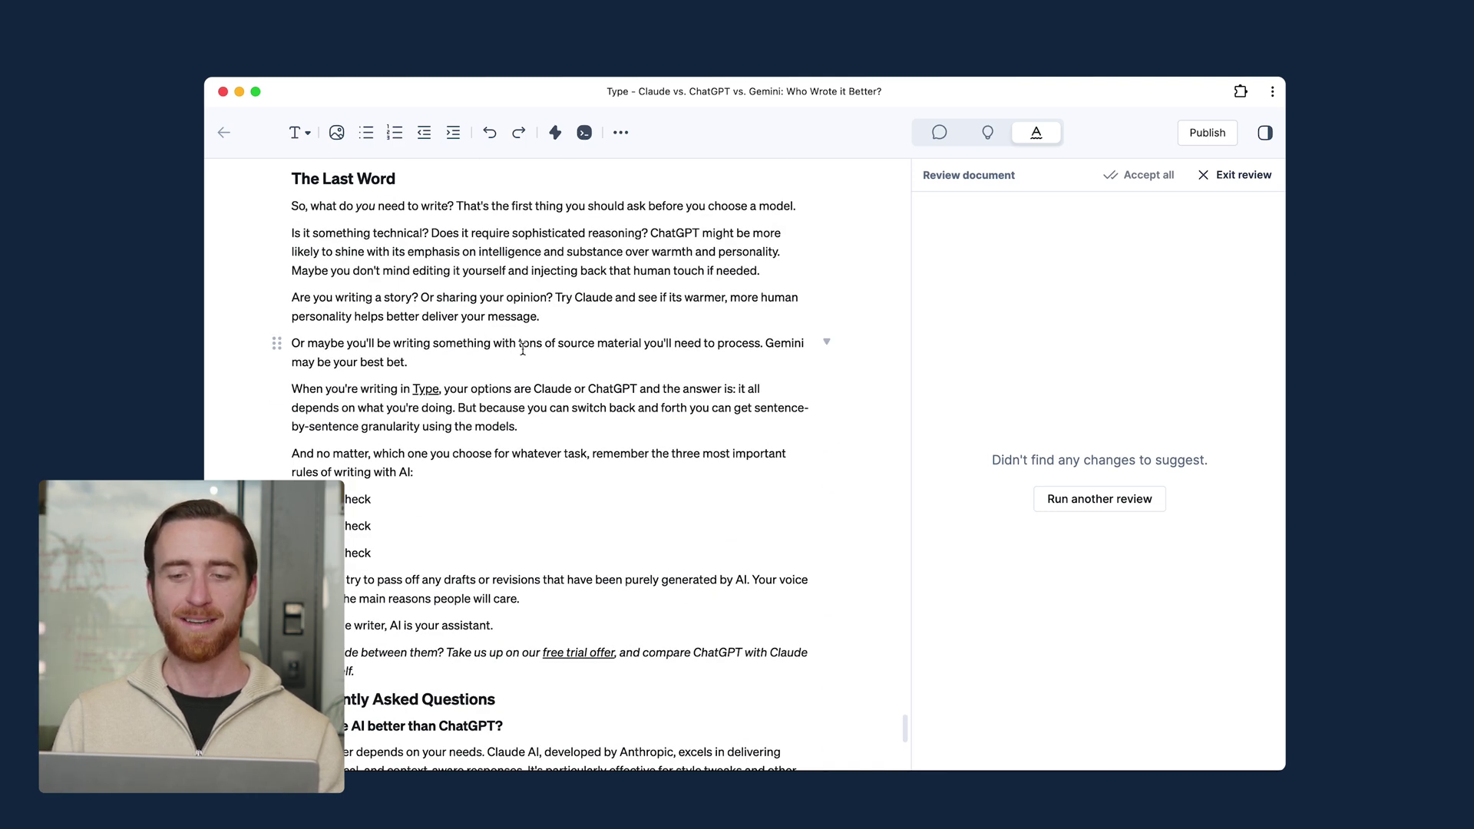
{"action": "left_click", "coordinate": [622, 132]}
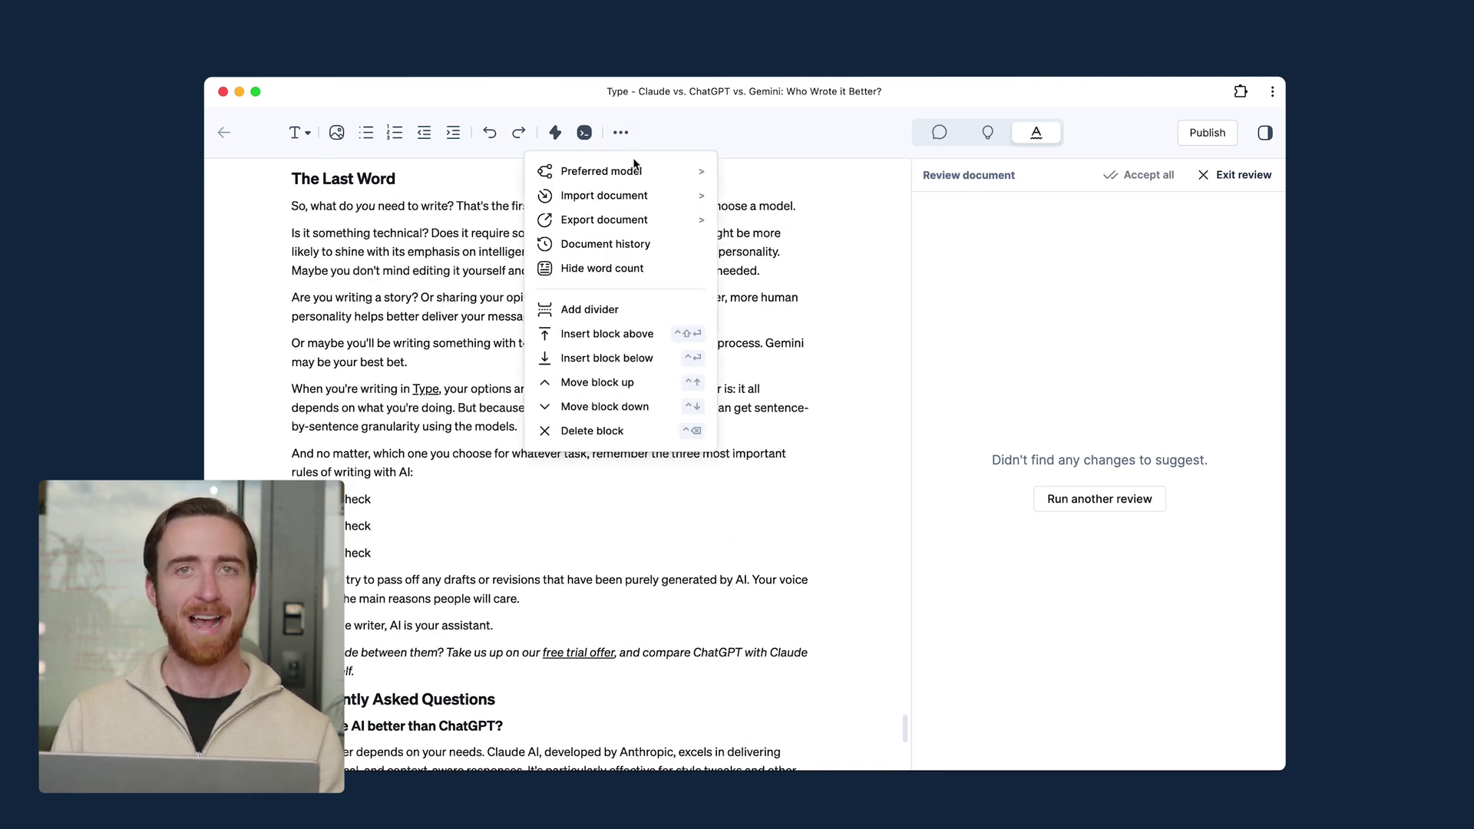
{"action": "mouse_move", "coordinate": [674, 224]}
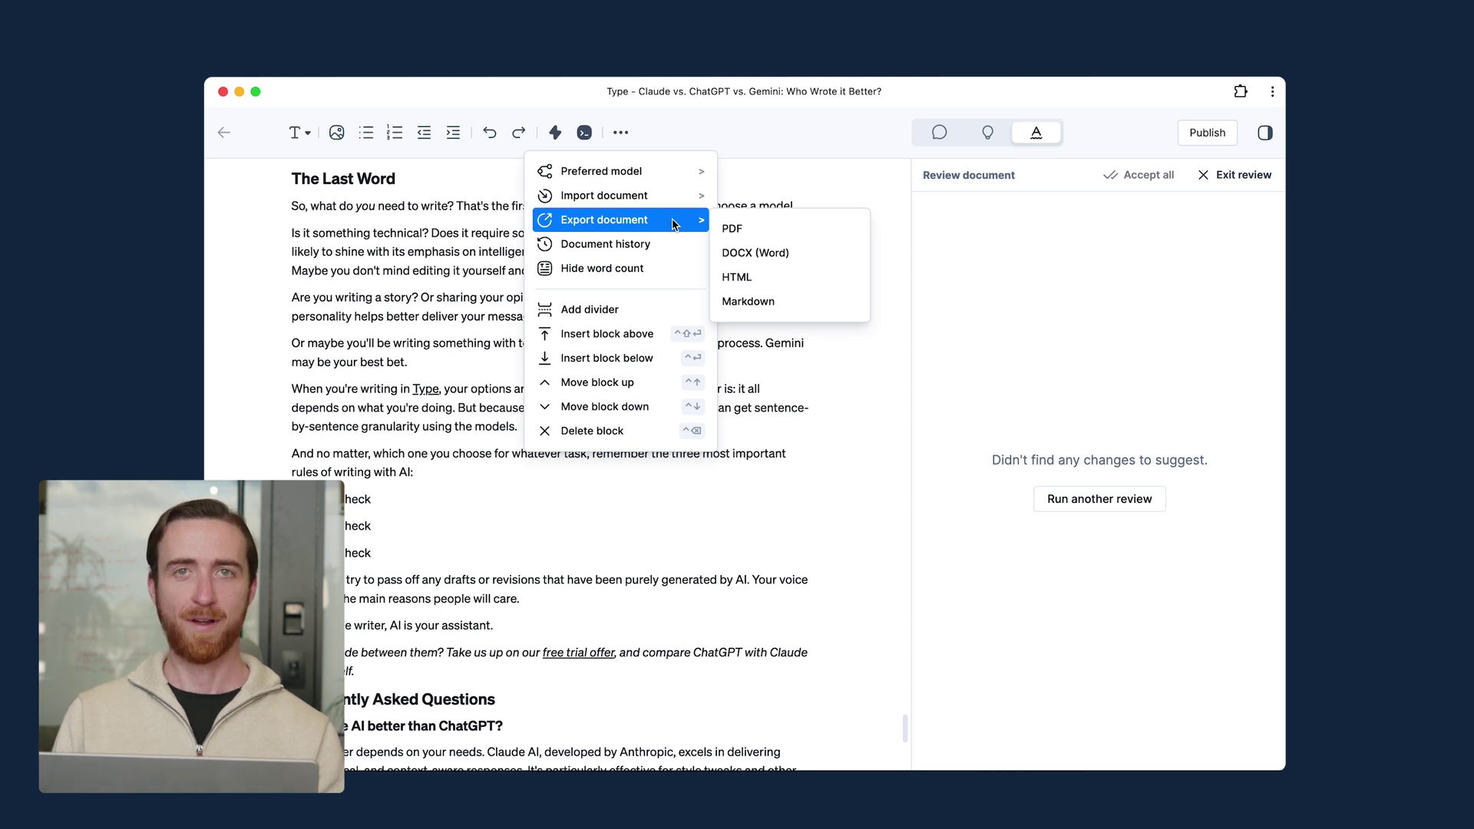
{"action": "left_click", "coordinate": [577, 372]}
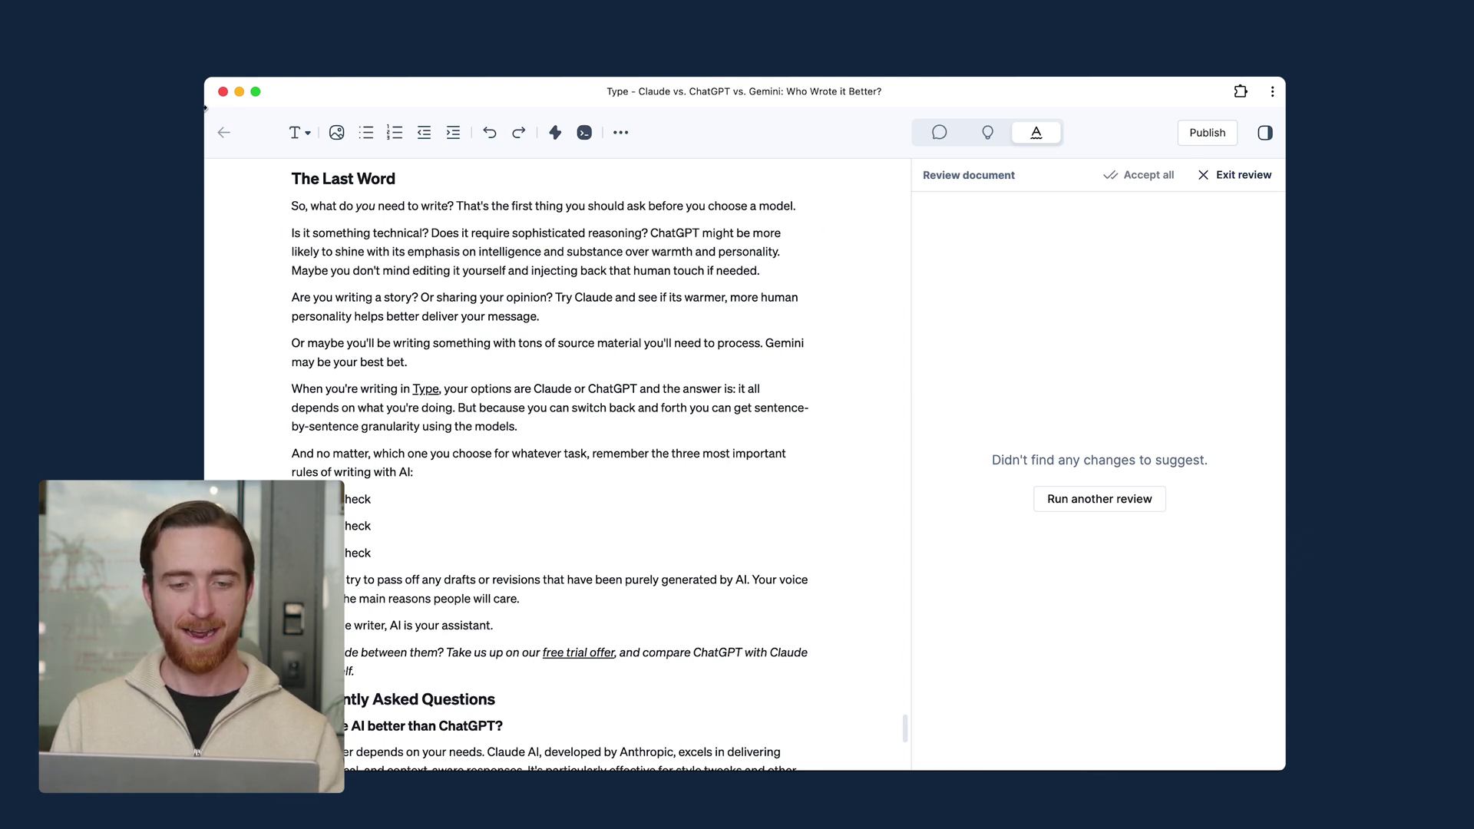
Step: Return to the documents list and create a new folder named 'Blog'
{"action": "left_click", "coordinate": [223, 133]}
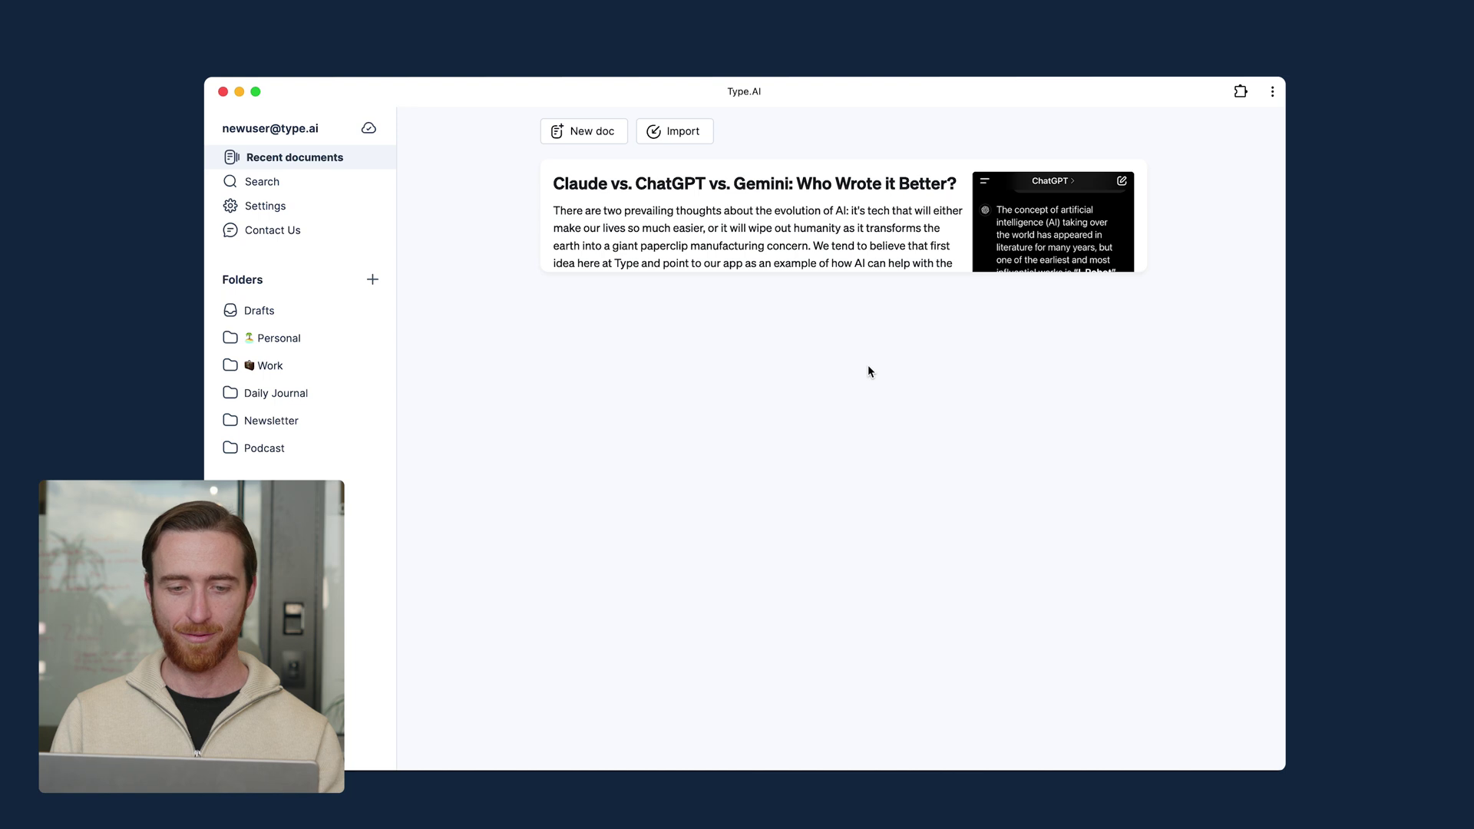
{"action": "left_click", "coordinate": [372, 280]}
{"action": "type", "text": "Blog"}
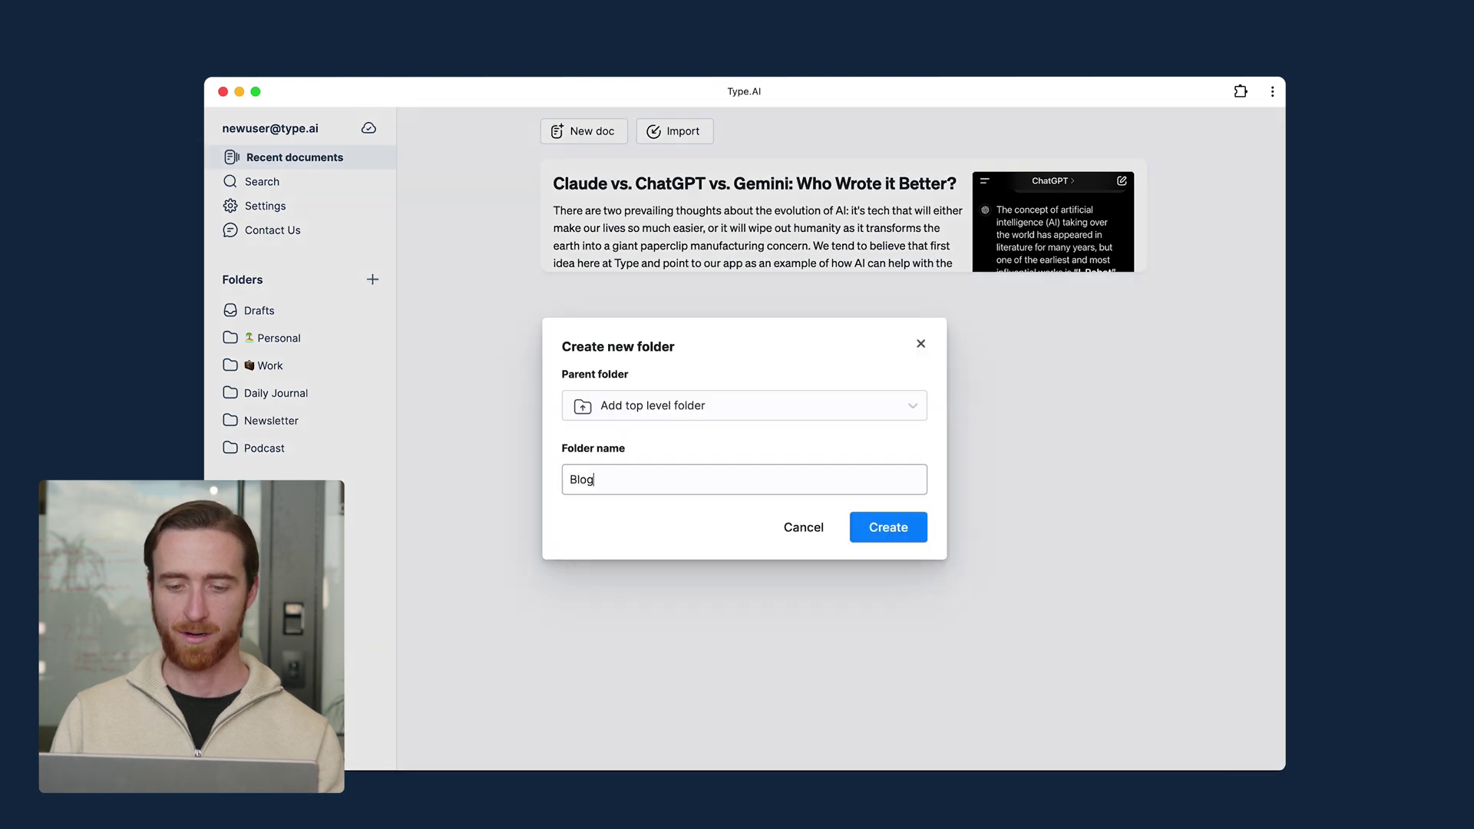
{"action": "left_click", "coordinate": [900, 529]}
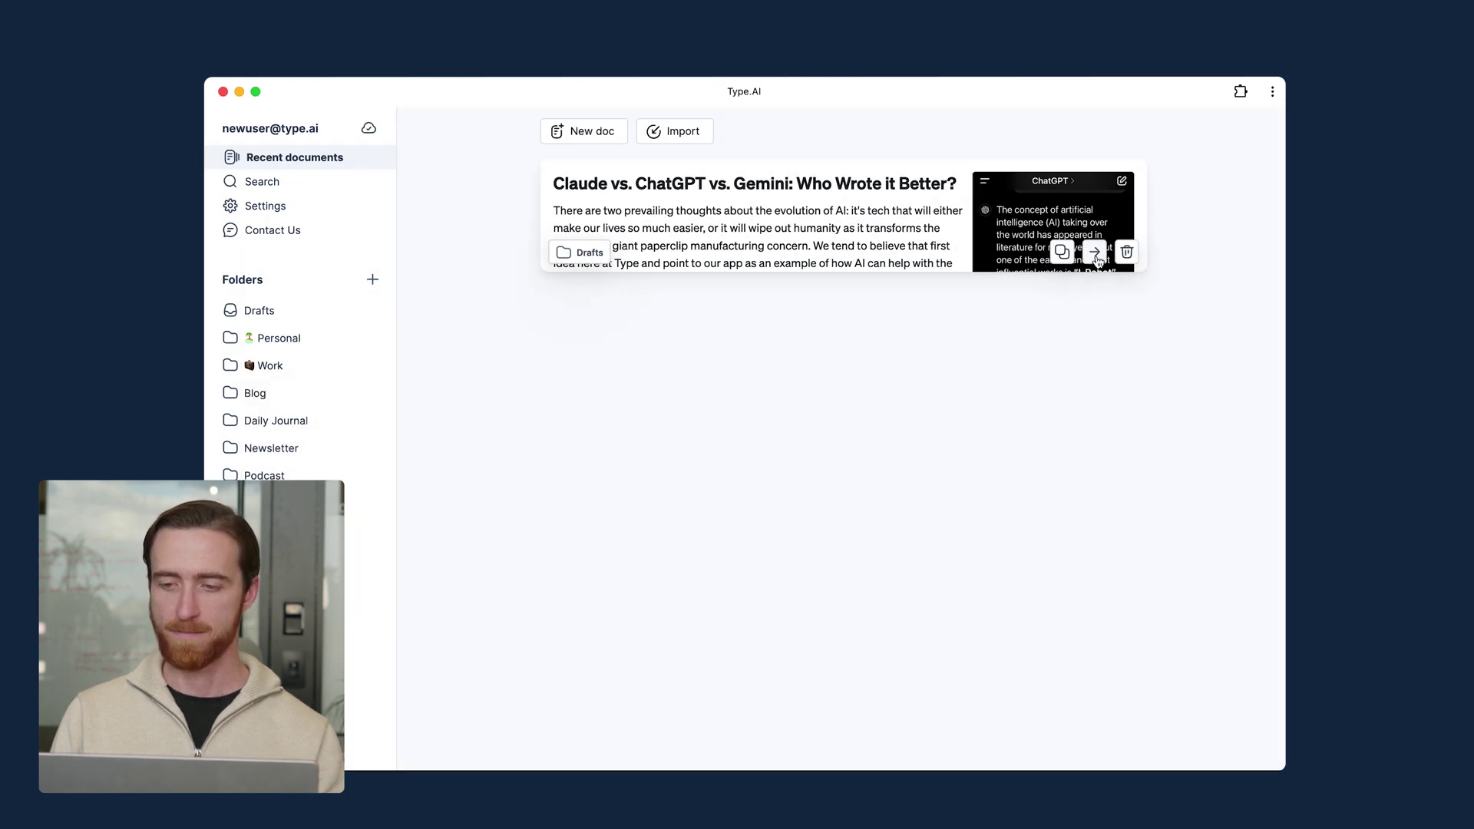
Step: Move the Claude vs. ChatGPT vs. Gemini post into Blog, open that folder, and start a blank document
{"action": "left_click", "coordinate": [1096, 253]}
{"action": "left_click", "coordinate": [748, 445]}
{"action": "type", "text": "Blog"}
{"action": "key", "text": "Return"}
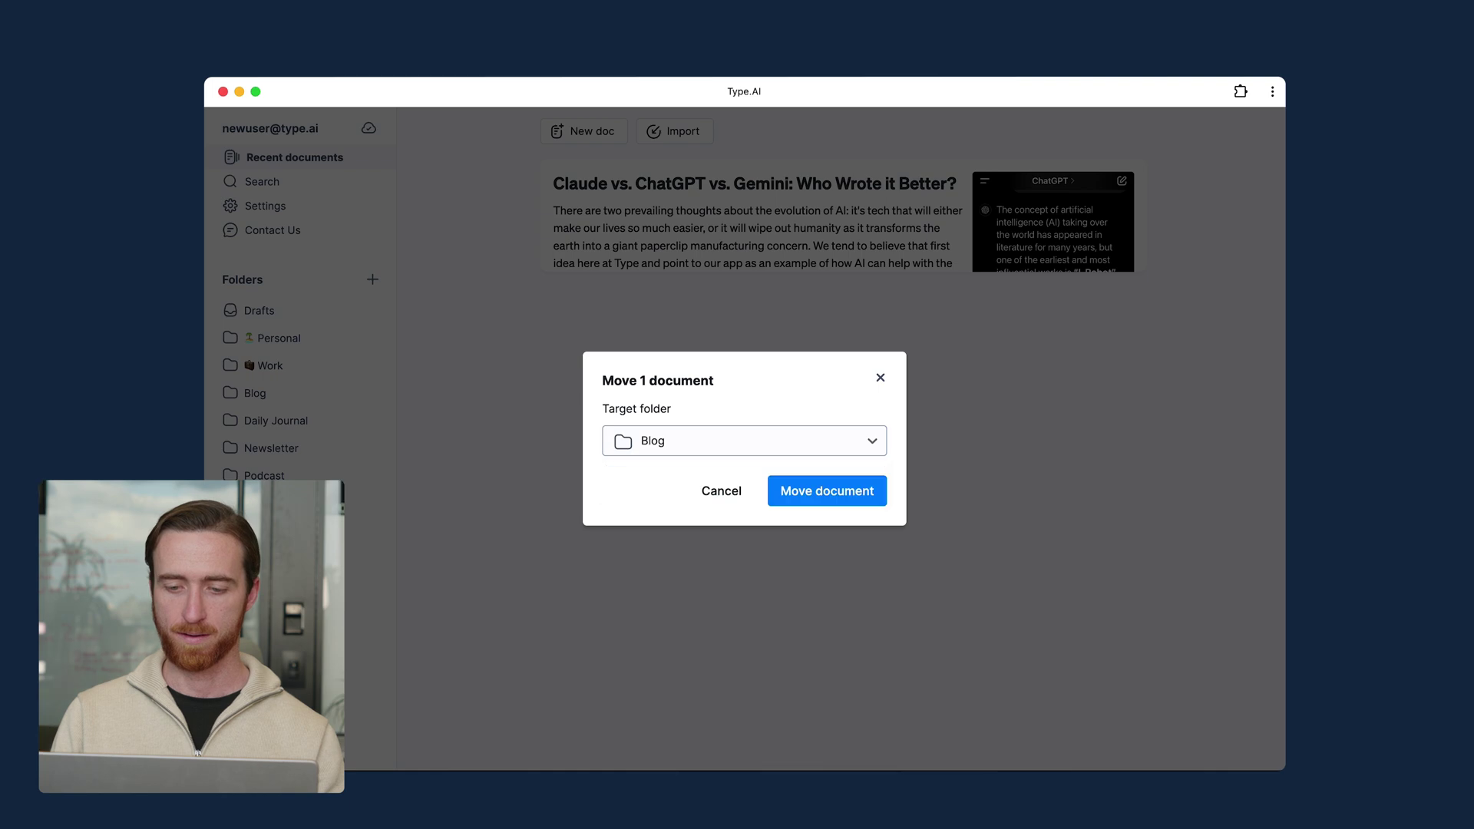
{"action": "left_click", "coordinate": [809, 492]}
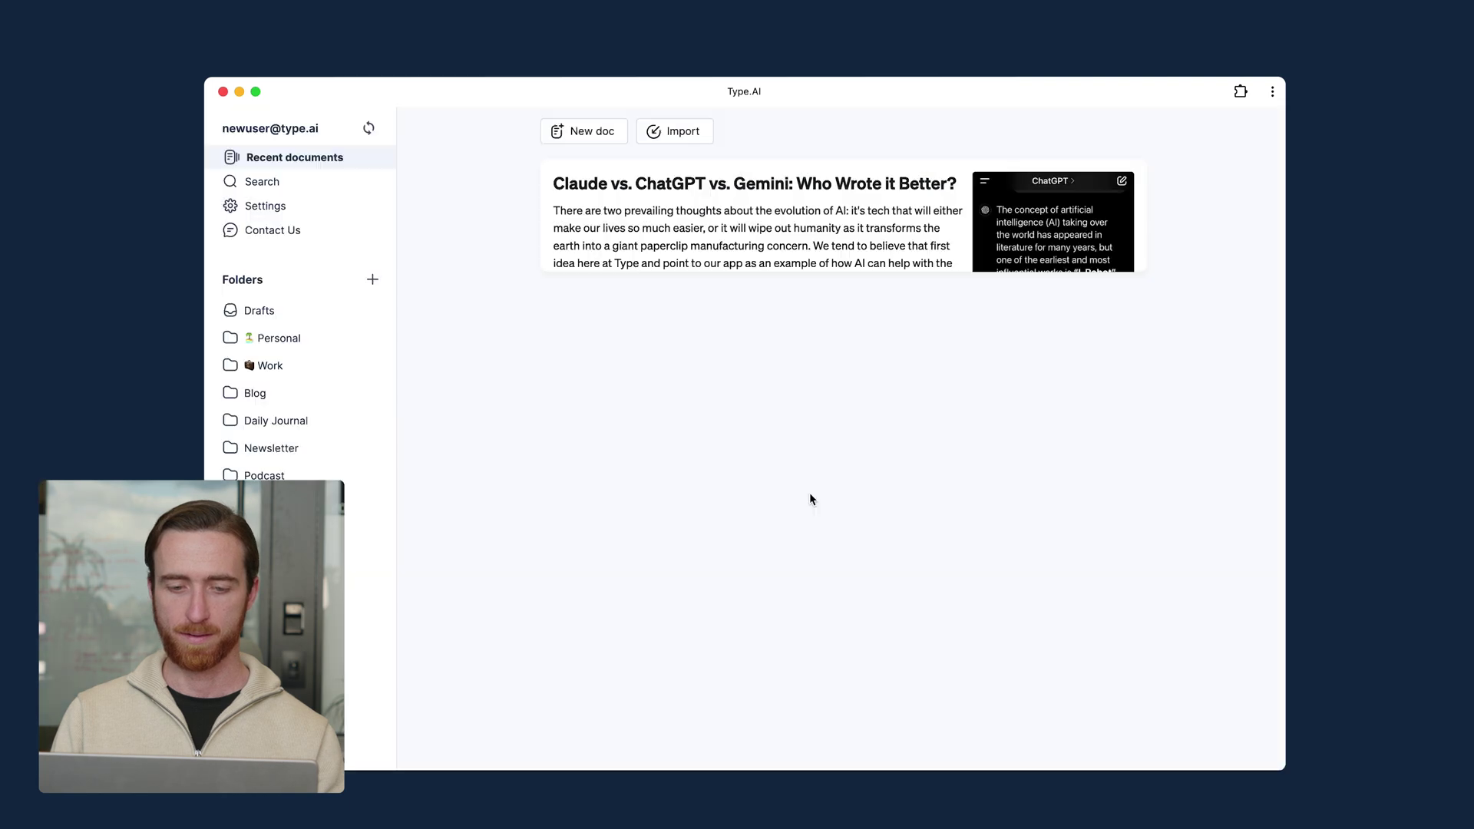
{"action": "left_click", "coordinate": [299, 392]}
{"action": "left_click", "coordinate": [588, 132]}
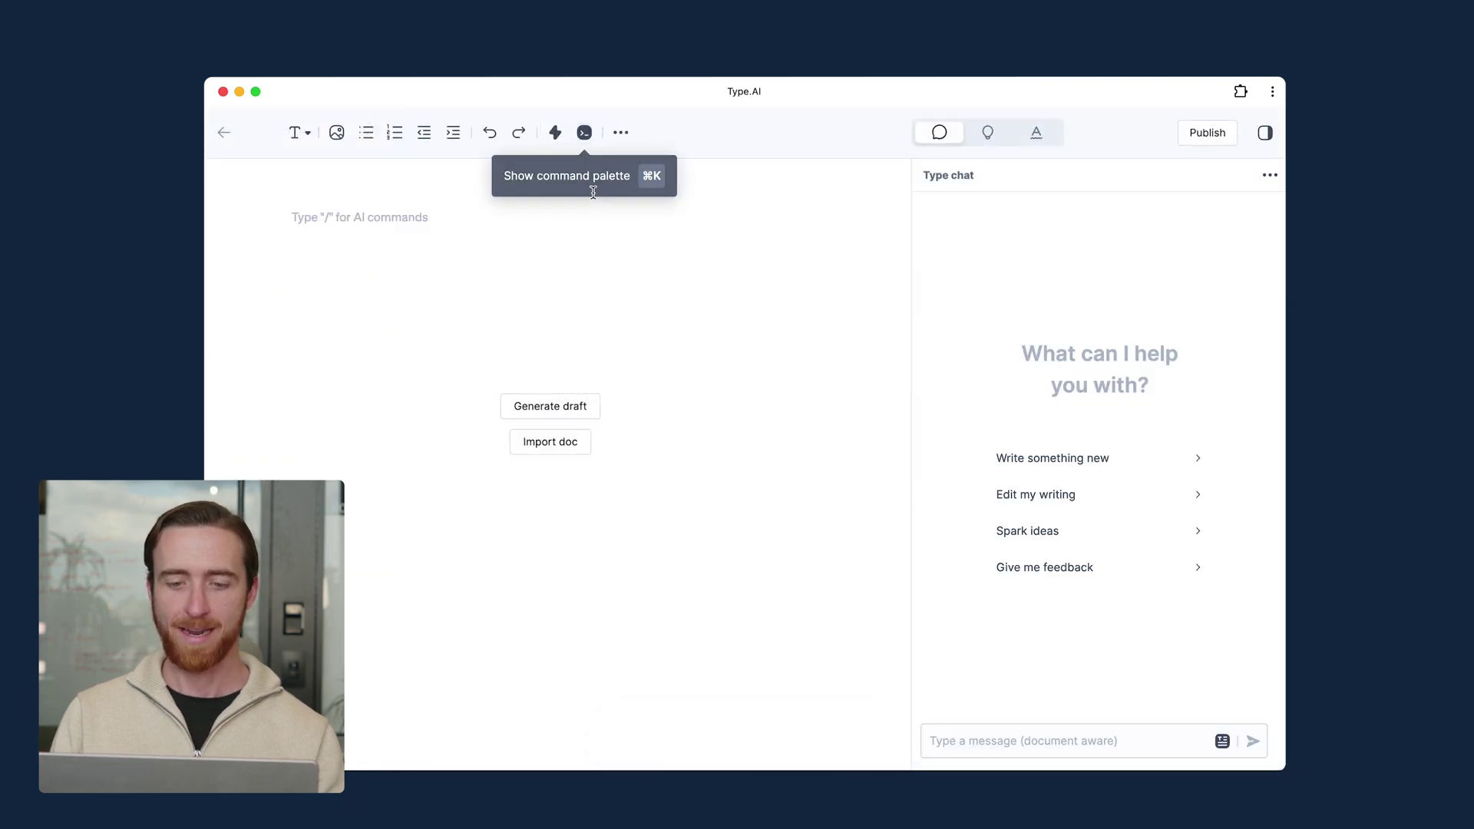
Step: Describe an AI draft comparing reasoning models o1 and DeepSeek R1, adding OpenAI and DeepSeek R1 article links as sources
{"action": "left_click", "coordinate": [593, 413]}
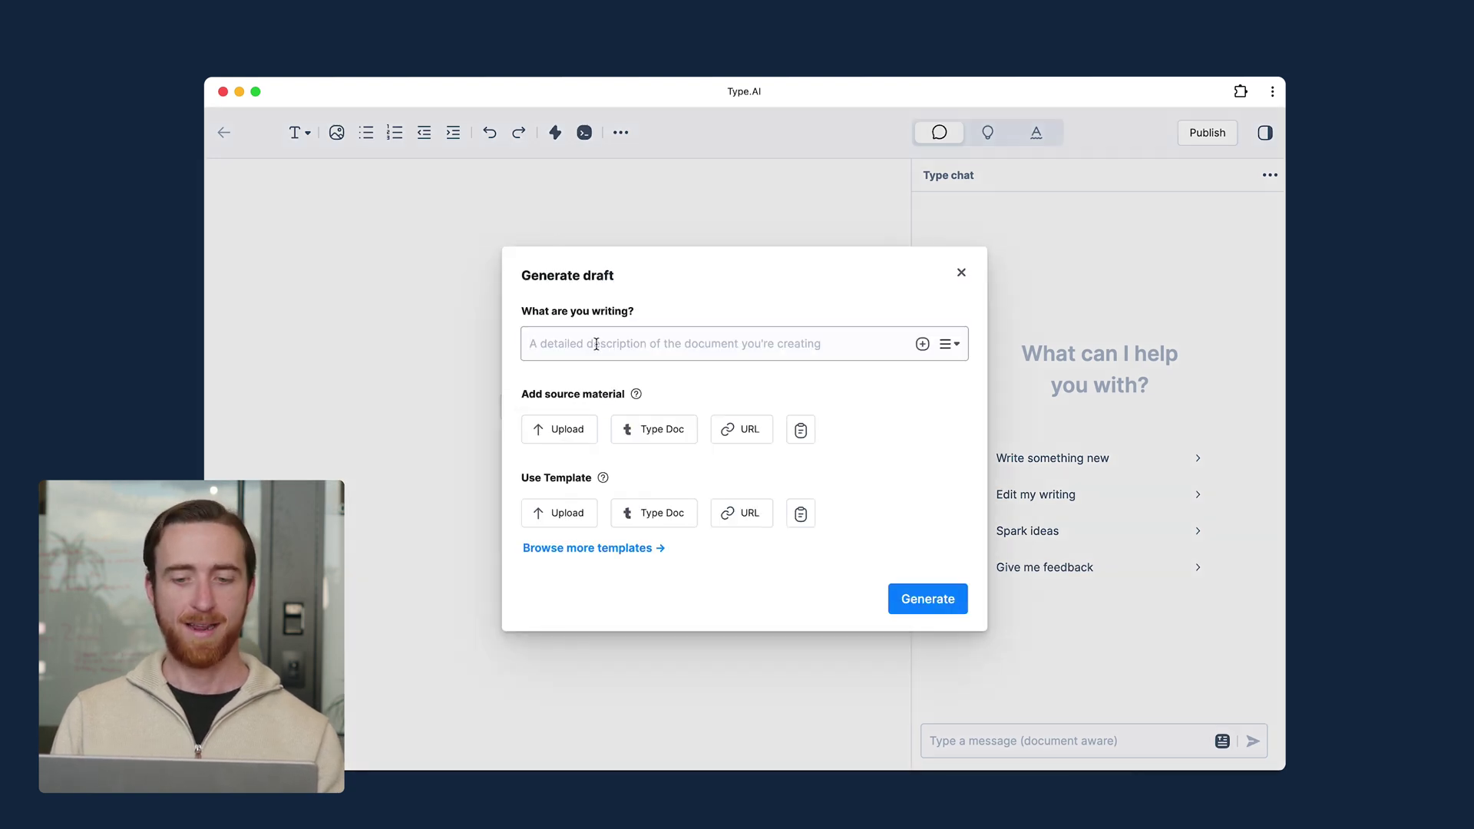
{"action": "type", "text": "A blog post comparing "}
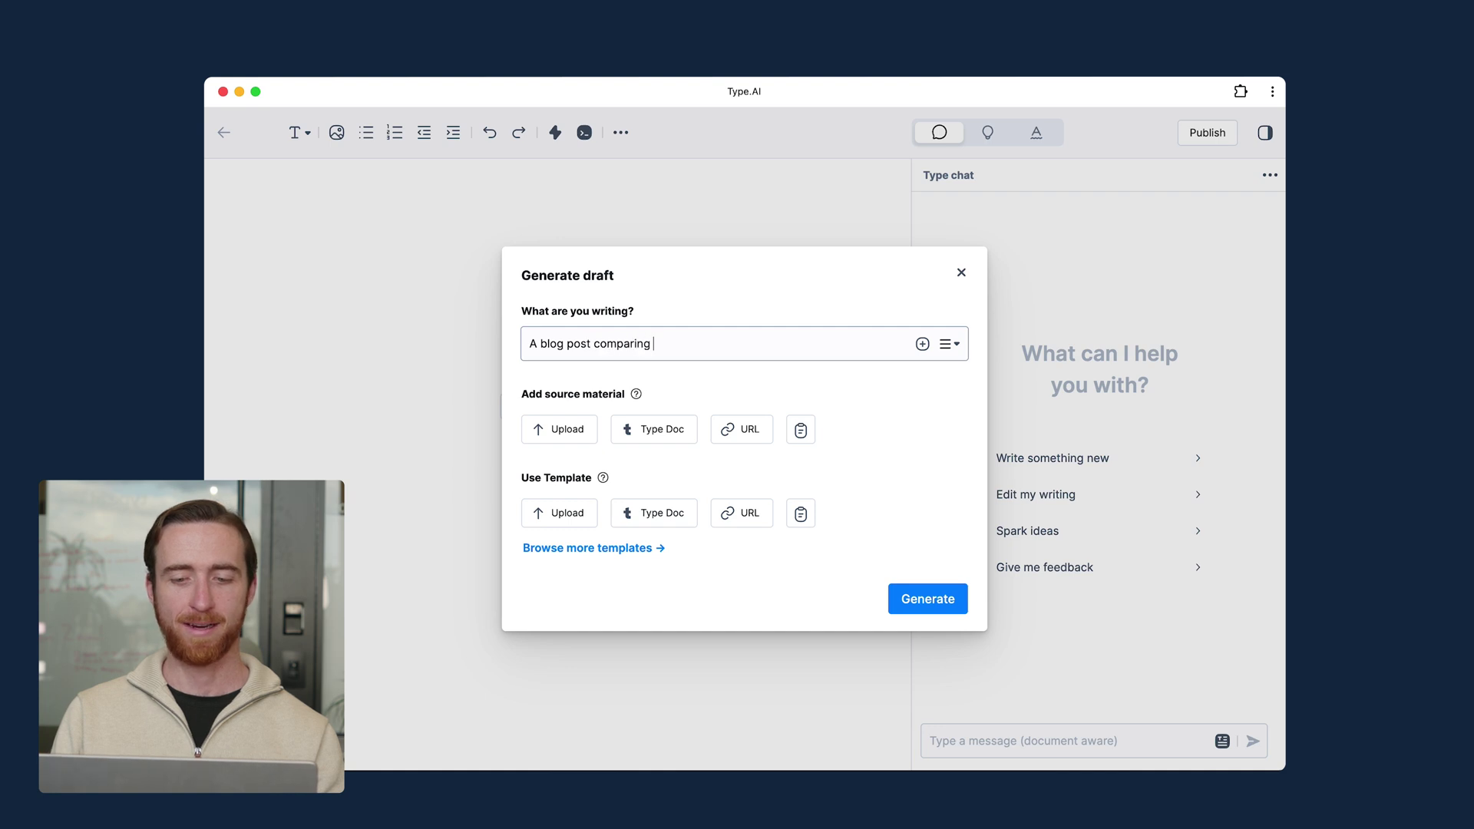
{"action": "type", "text": "the top reasoning "}
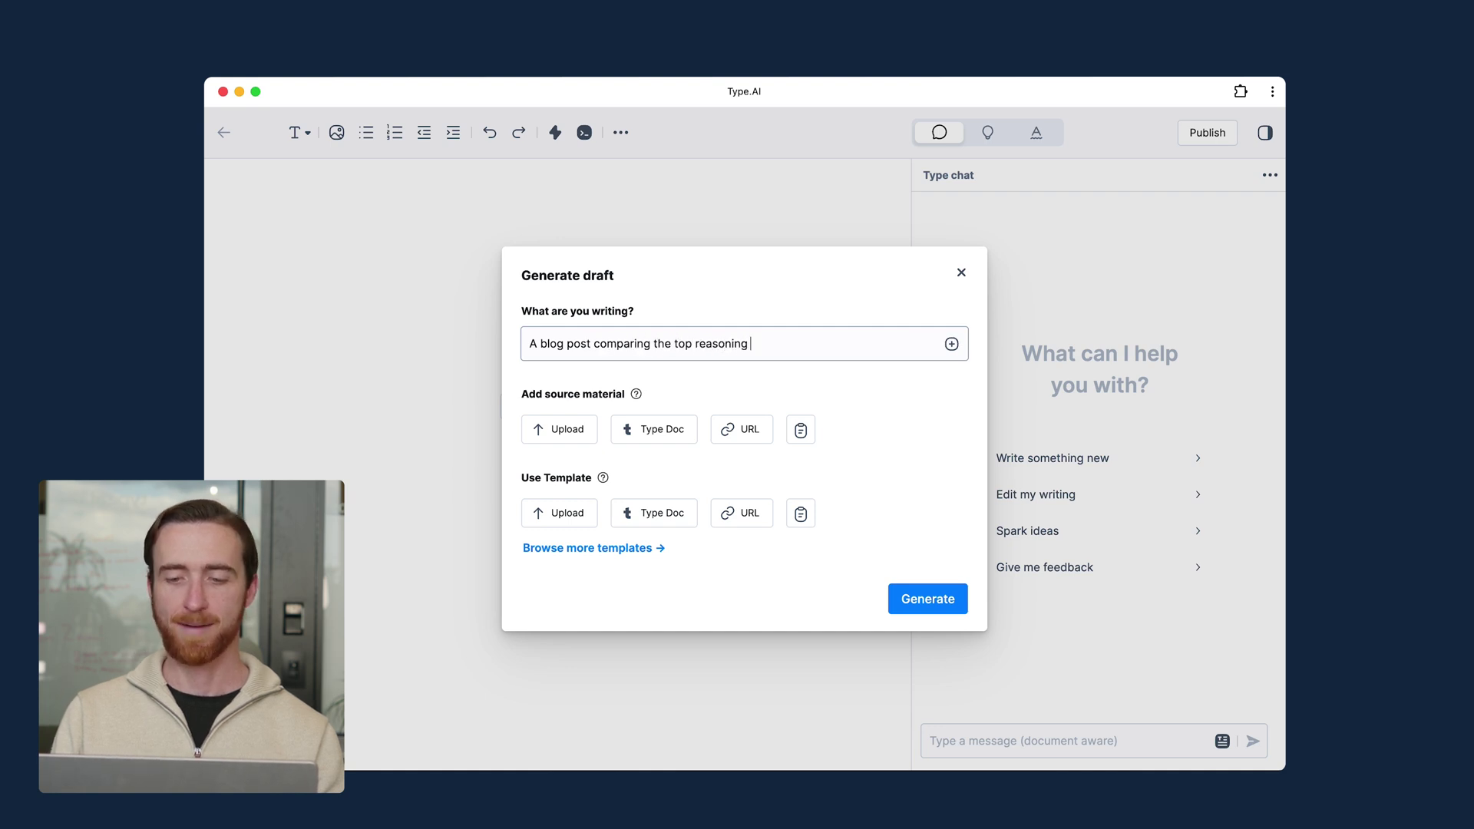
{"action": "type", "text": "models: o1"}
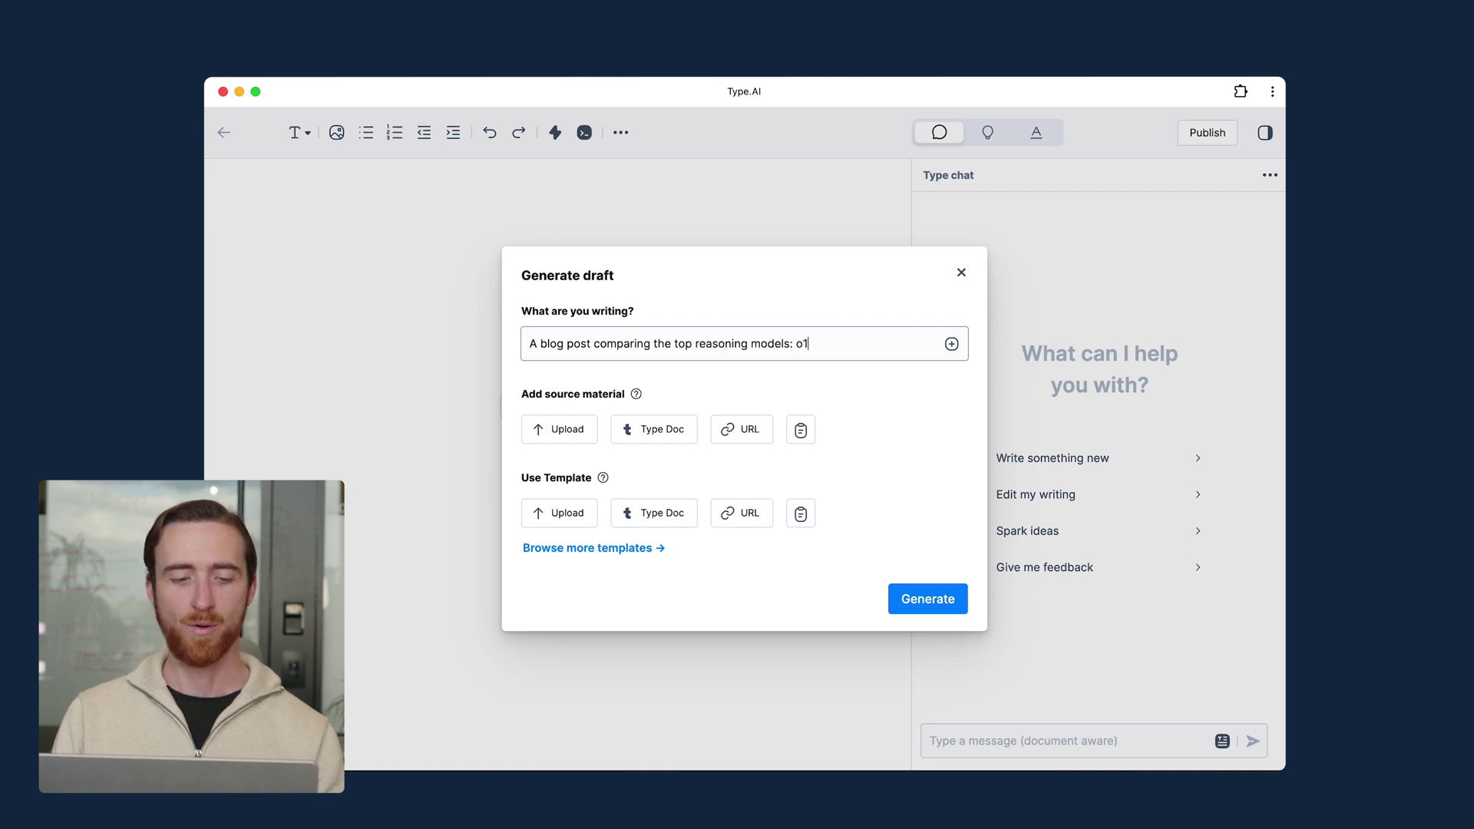
{"action": "type", "text": " and DeepS"}
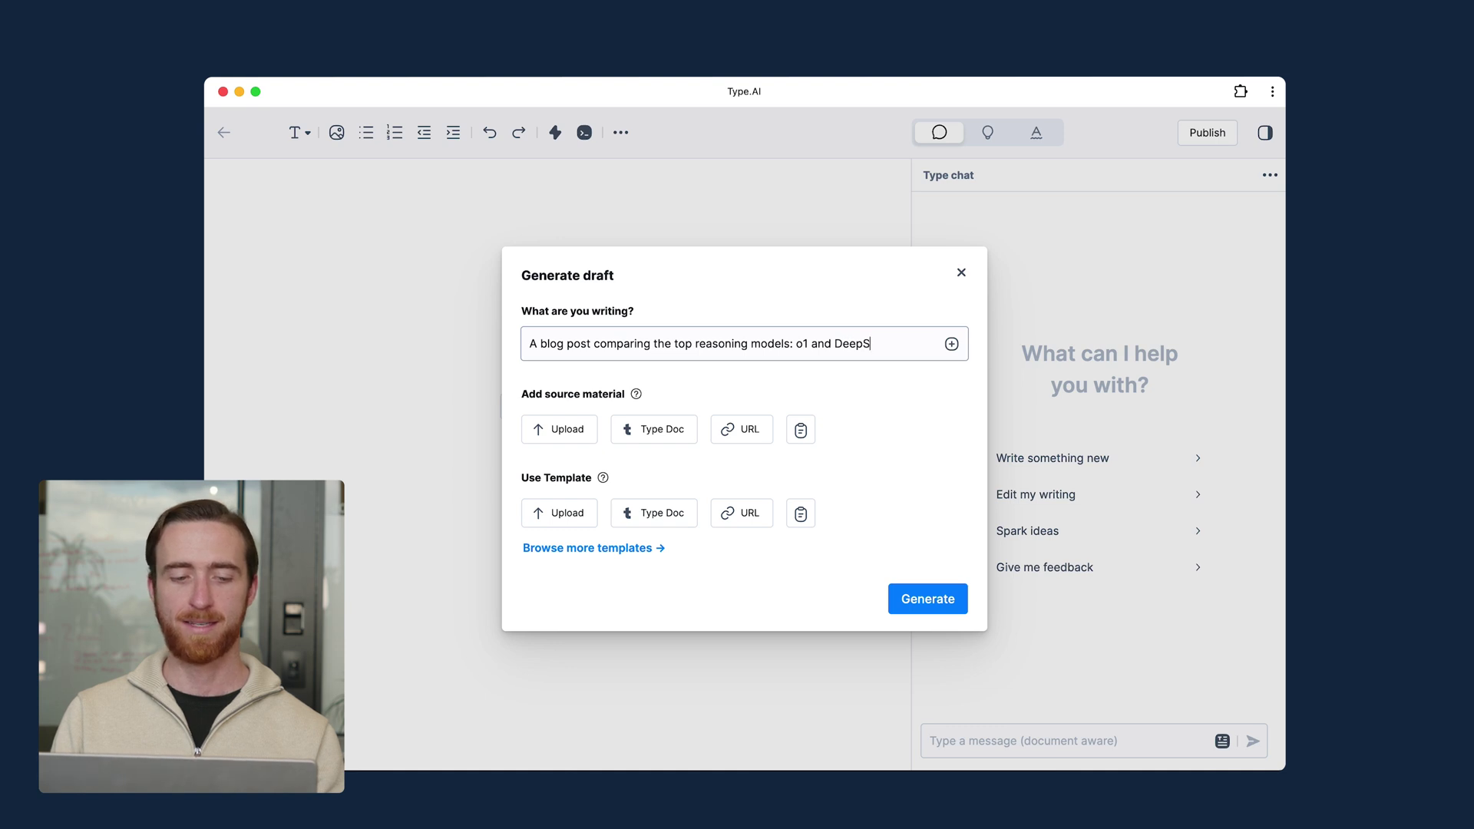
{"action": "type", "text": "eek R1."}
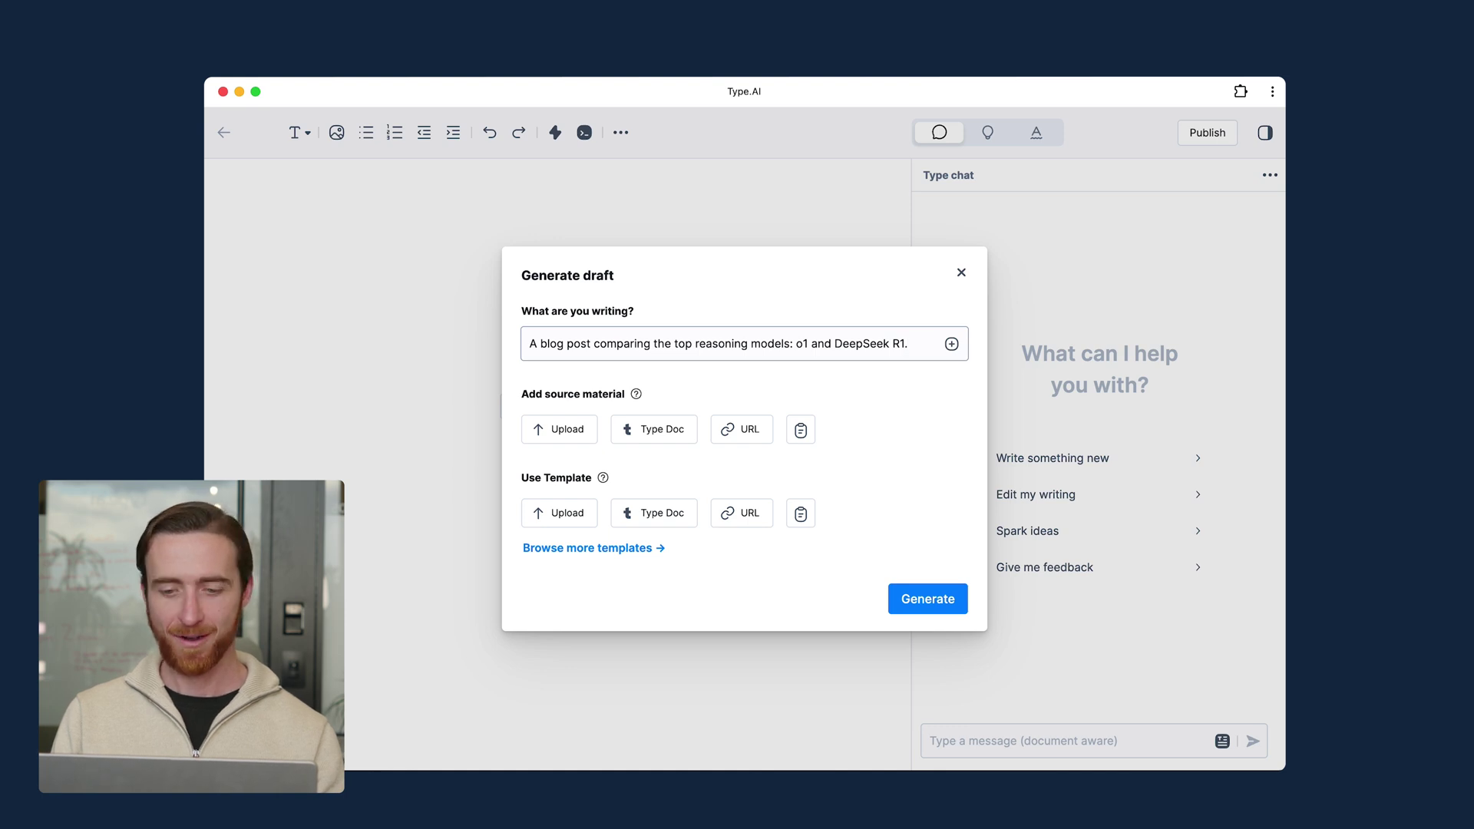
{"action": "left_click", "coordinate": [722, 426]}
{"action": "type", "text": "https://openai.com/index/learning-to-reason-with-llms"}
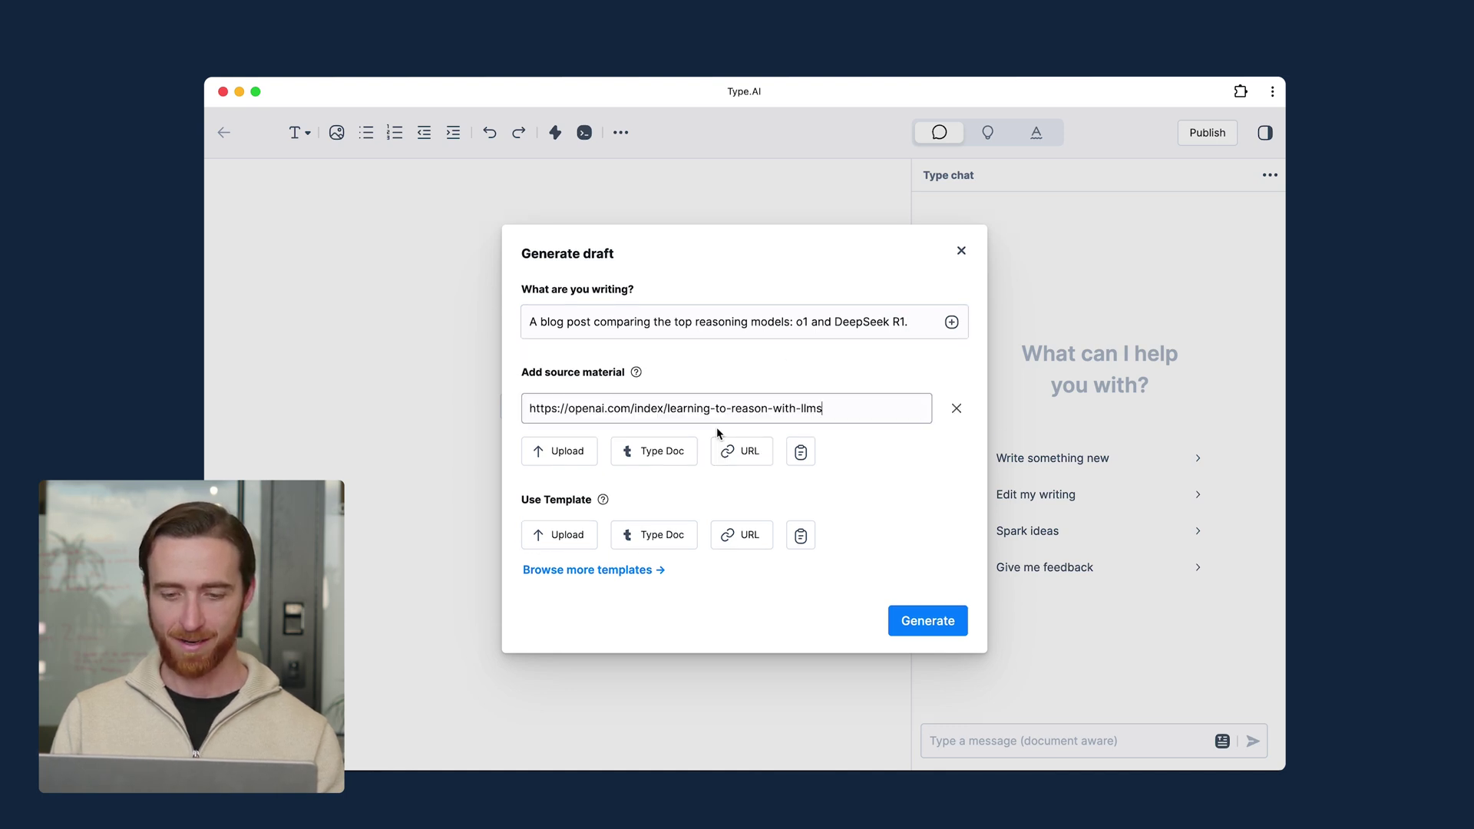
{"action": "key", "text": "Return"}
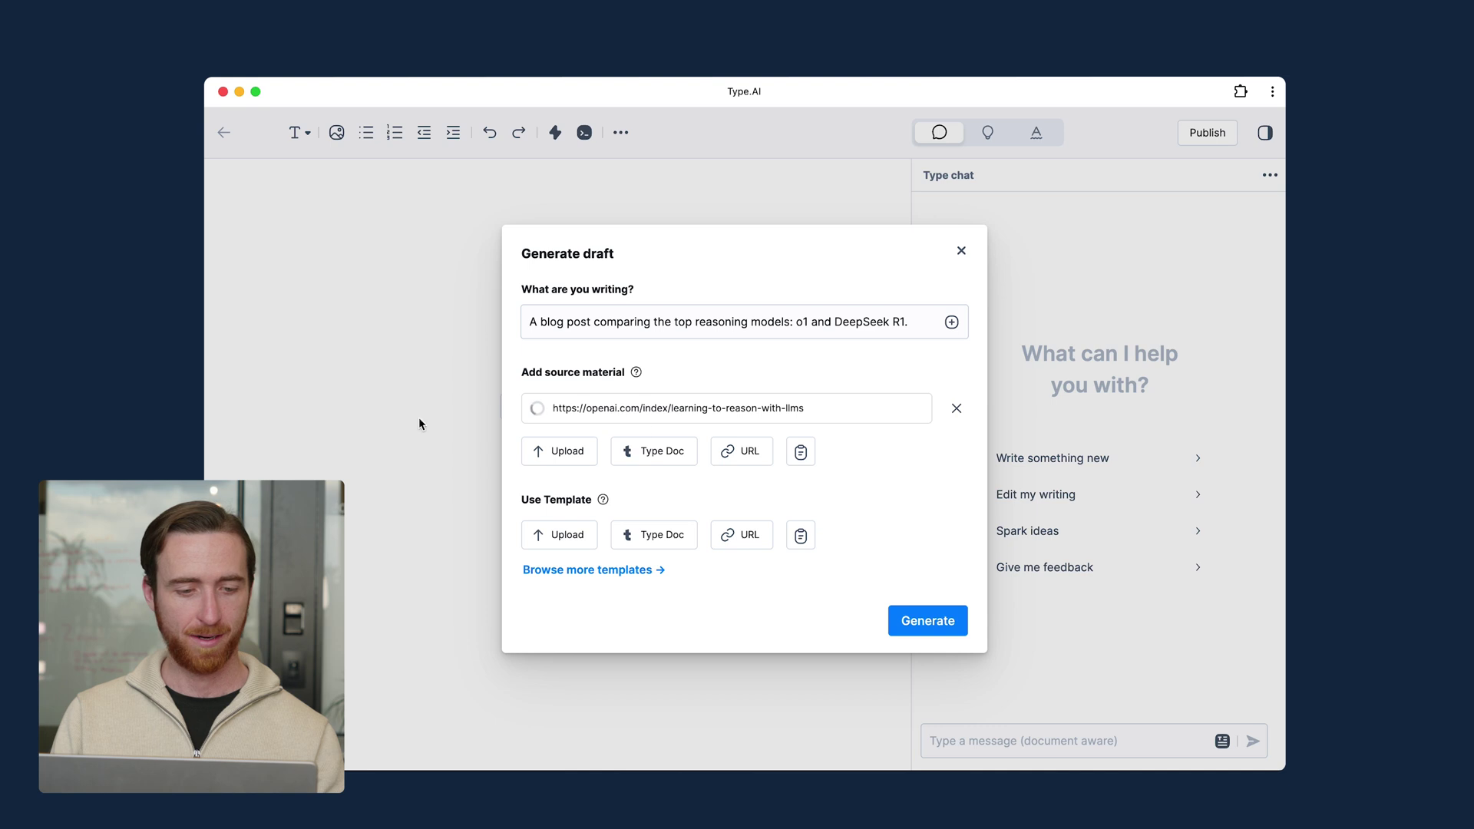
{"action": "type", "text": "https://medium.com/@mayadakhatib/deepseek-r1-a-short-summary-73b6b8ced9cf"}
{"action": "key", "text": "Return"}
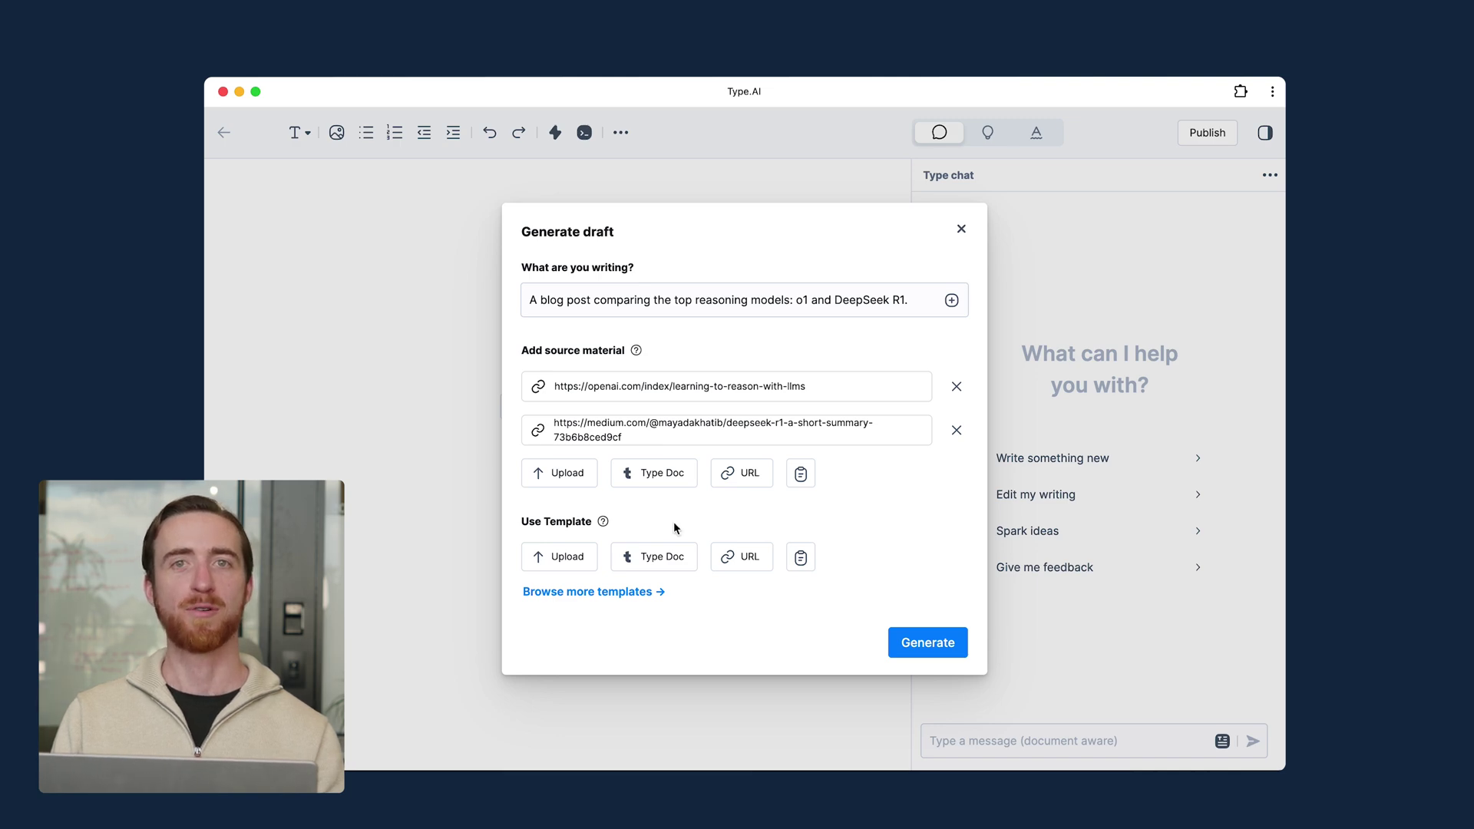
Step: Use the Claude vs. ChatGPT vs. Gemini post as the template and generate the draft
{"action": "left_click", "coordinate": [659, 557]}
{"action": "left_click", "coordinate": [793, 266]}
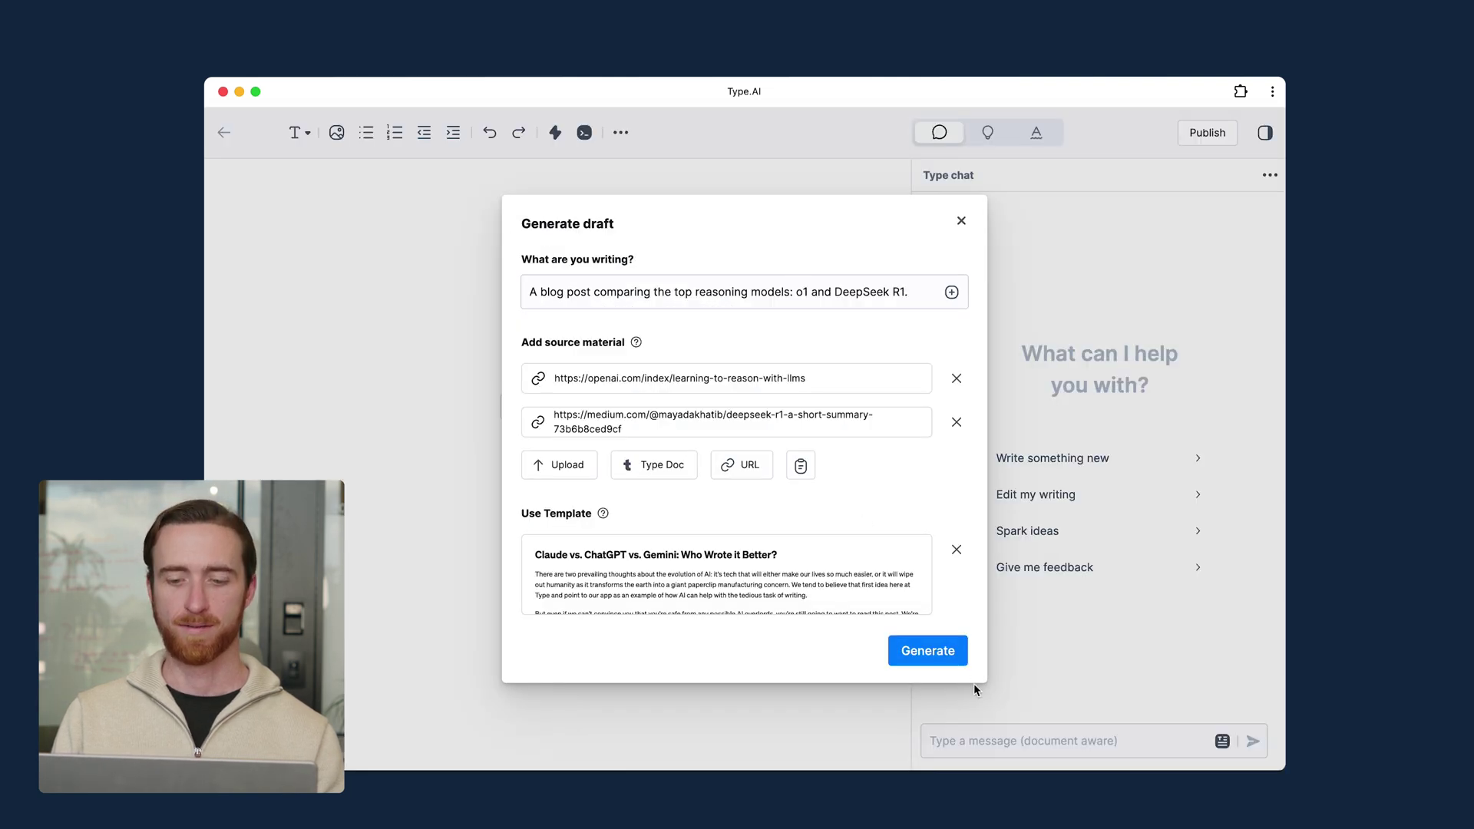
{"action": "left_click", "coordinate": [936, 651]}
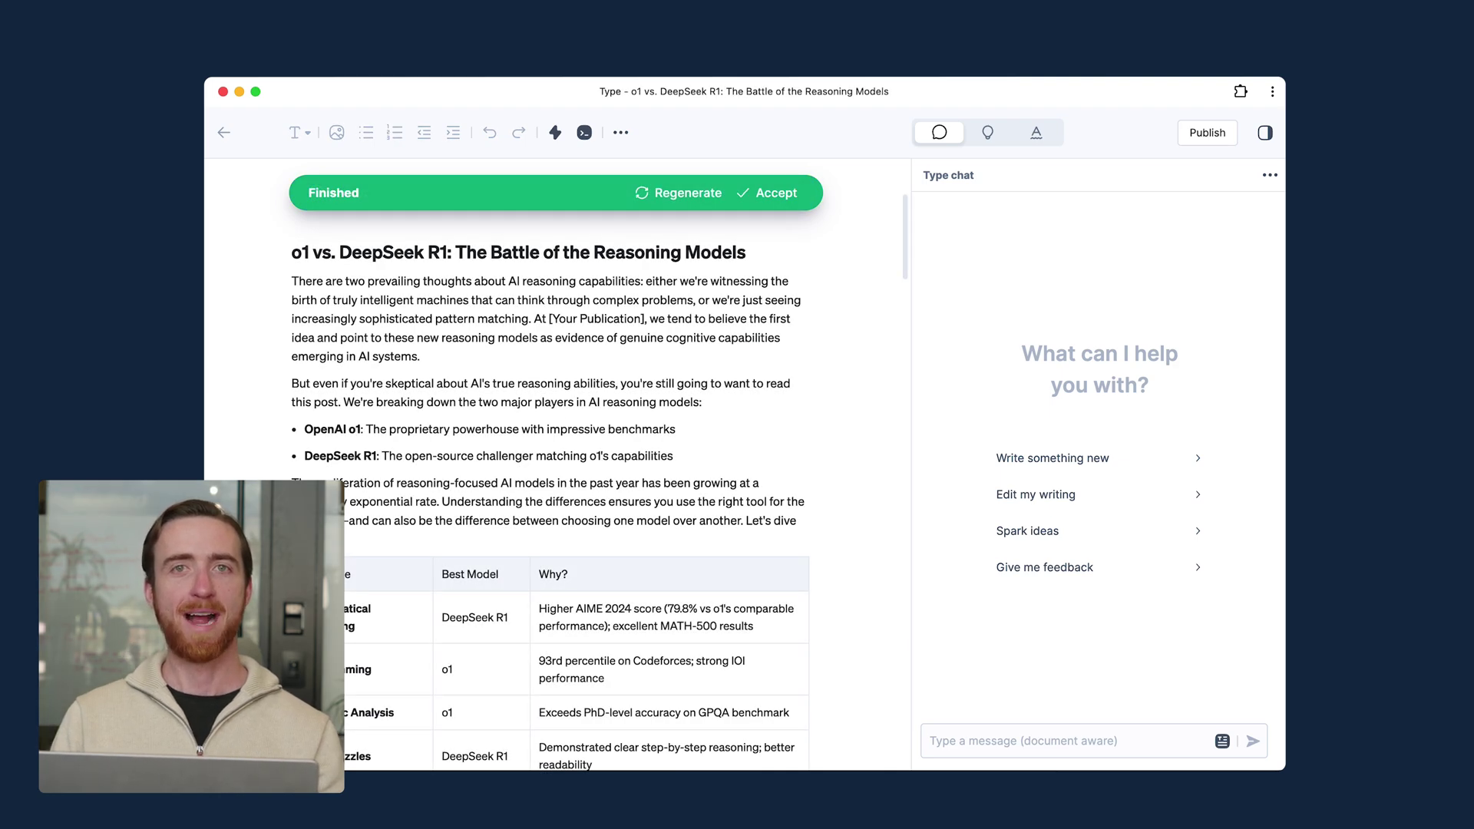
{"action": "scroll", "coordinate": [809, 396], "scroll_direction": "down", "scroll_amount": 5}
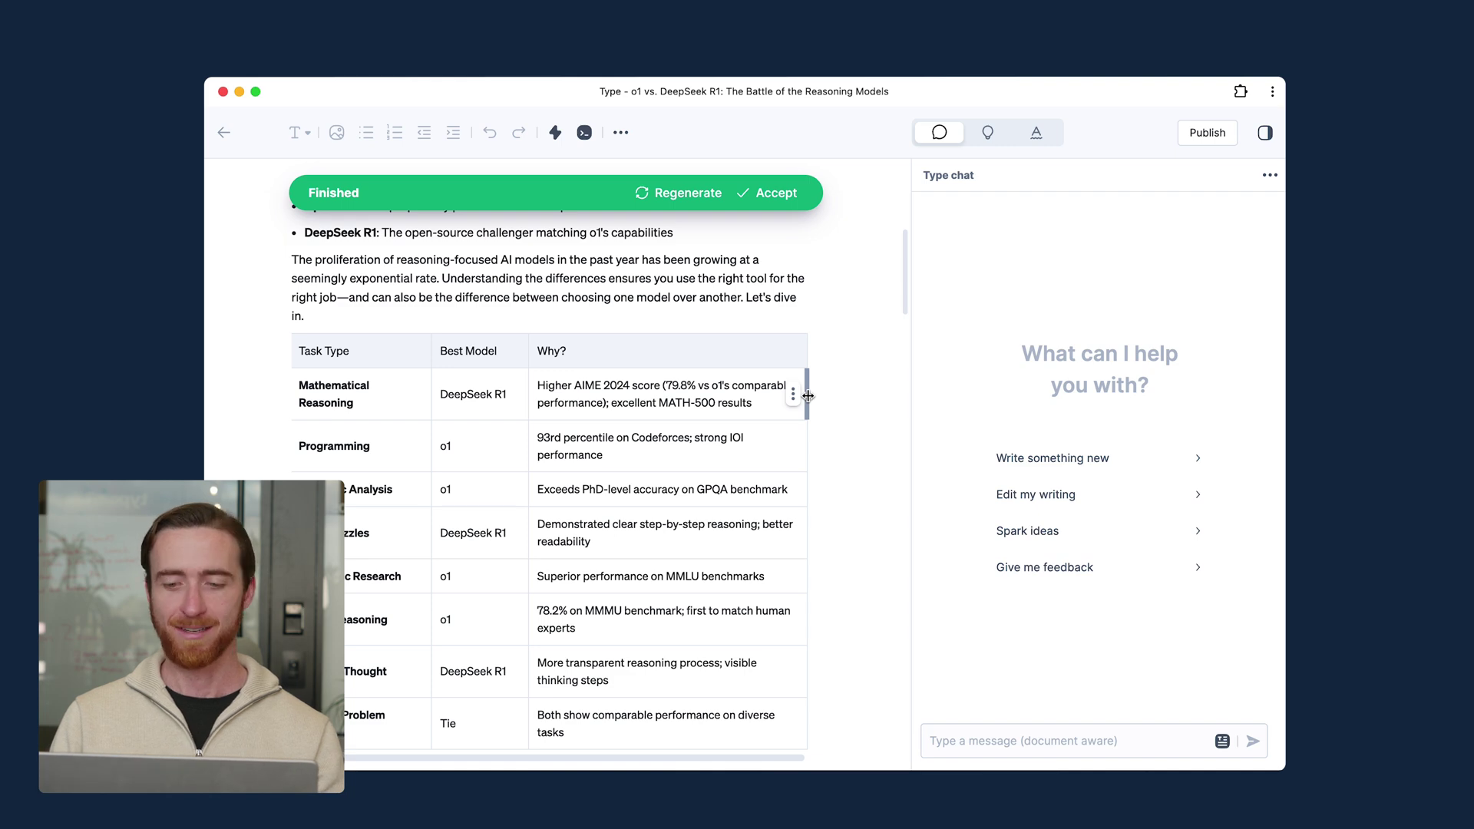
{"action": "scroll", "coordinate": [843, 418], "scroll_direction": "down", "scroll_amount": 5}
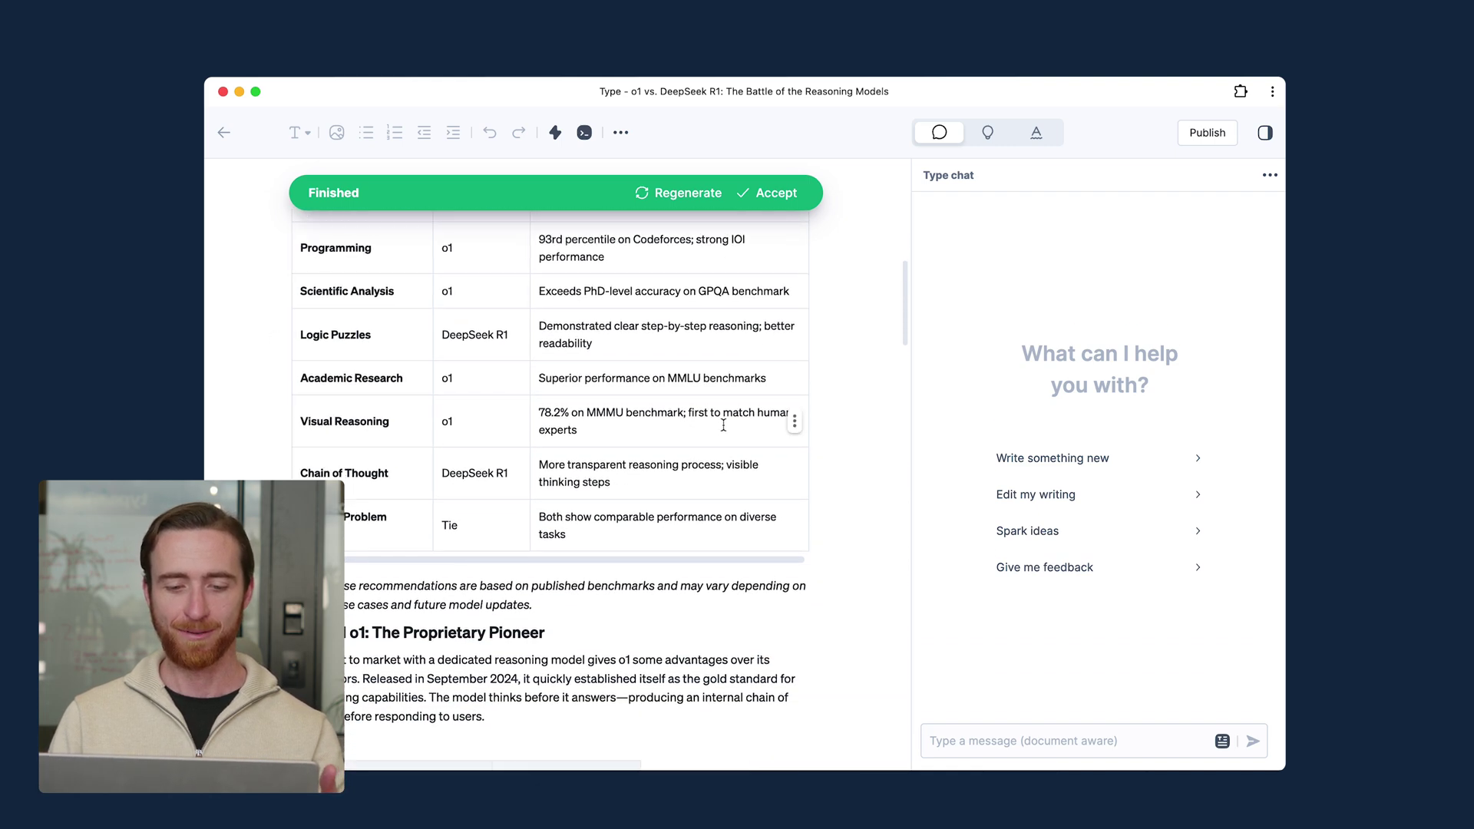
{"action": "scroll", "coordinate": [757, 483], "scroll_direction": "down", "scroll_amount": 10}
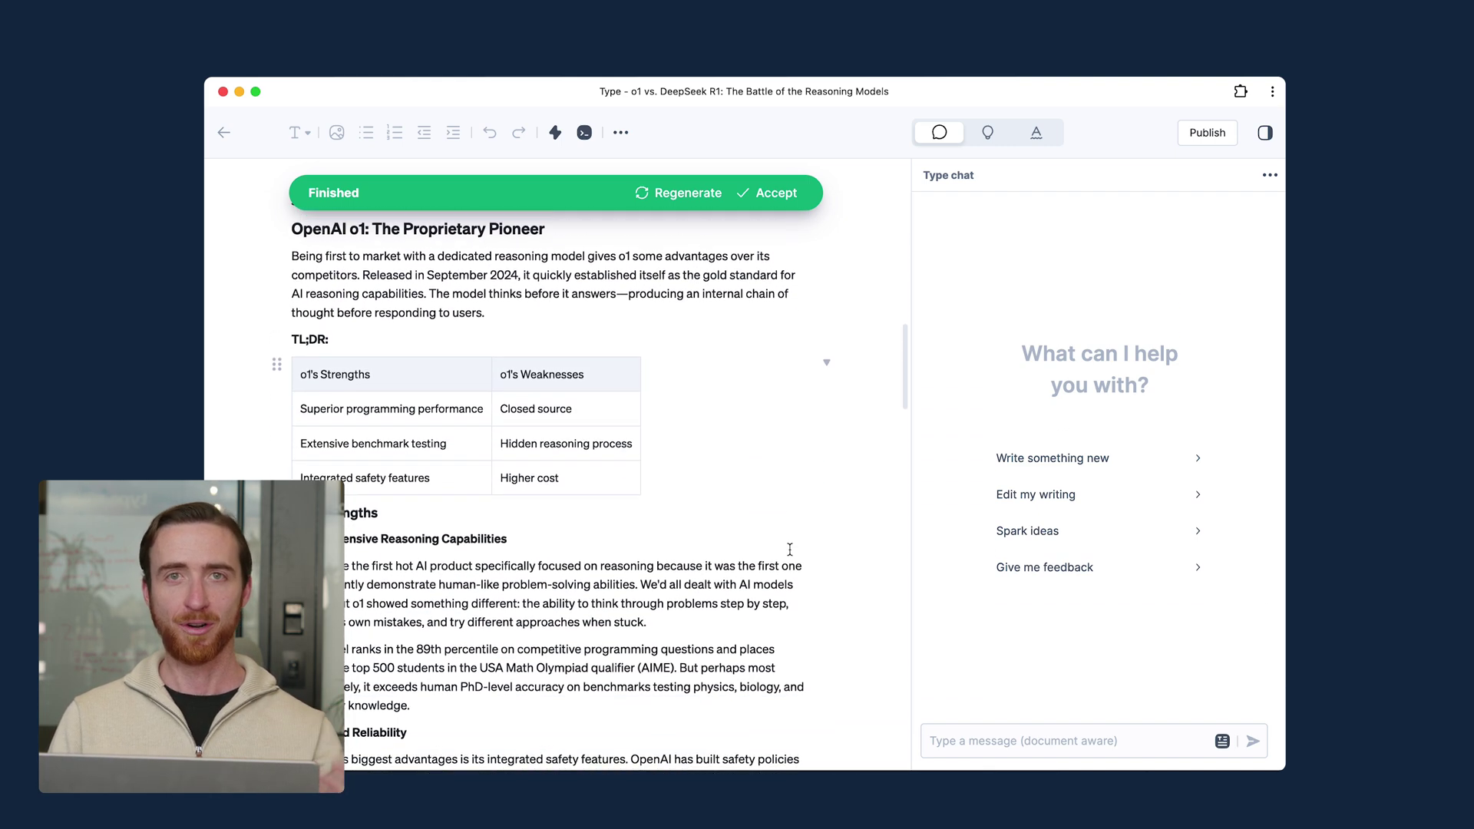
{"action": "scroll", "coordinate": [790, 549], "scroll_direction": "down", "scroll_amount": 5}
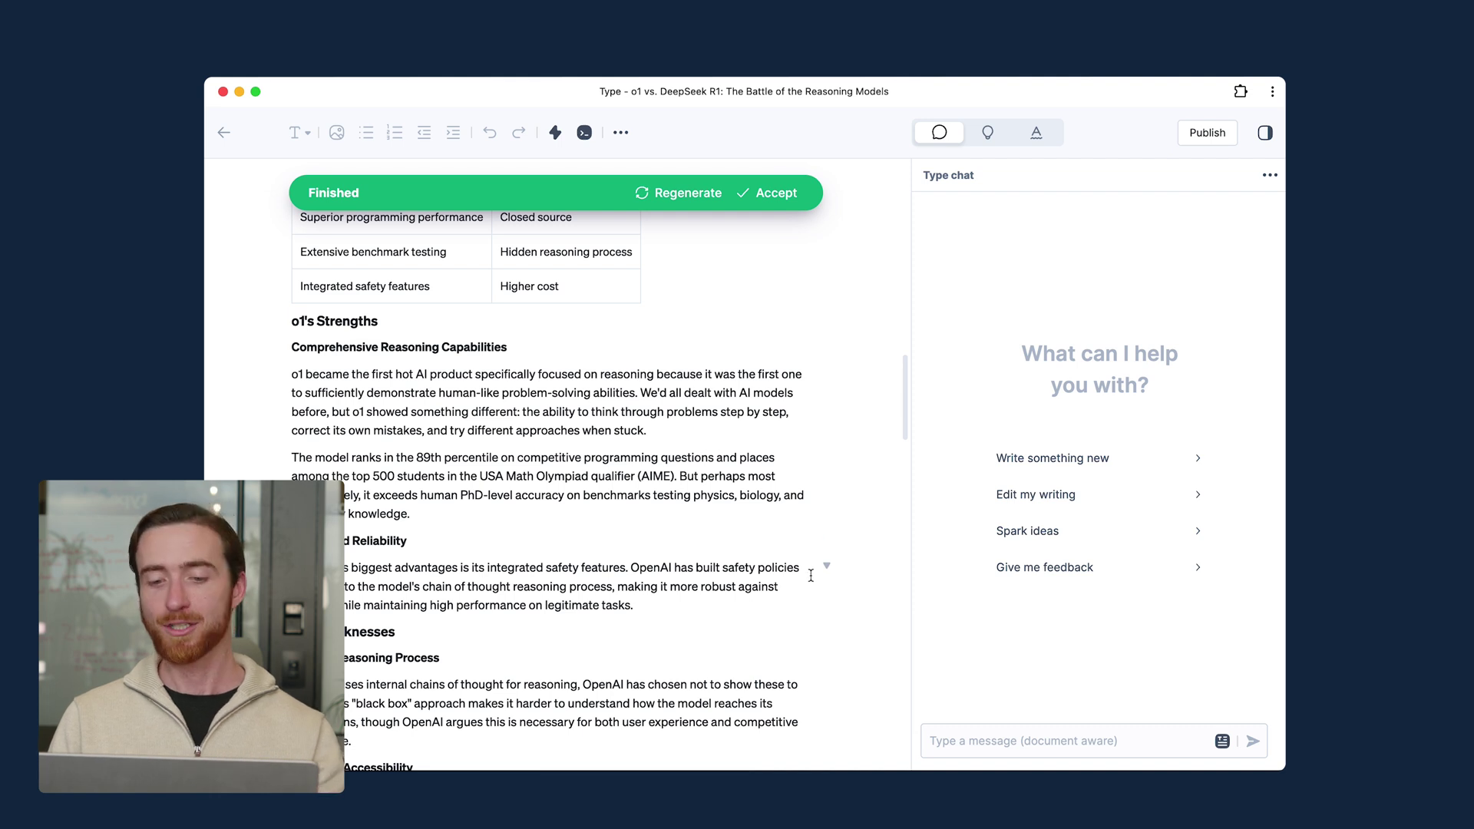
{"action": "scroll", "coordinate": [811, 576], "scroll_direction": "down", "scroll_amount": 1}
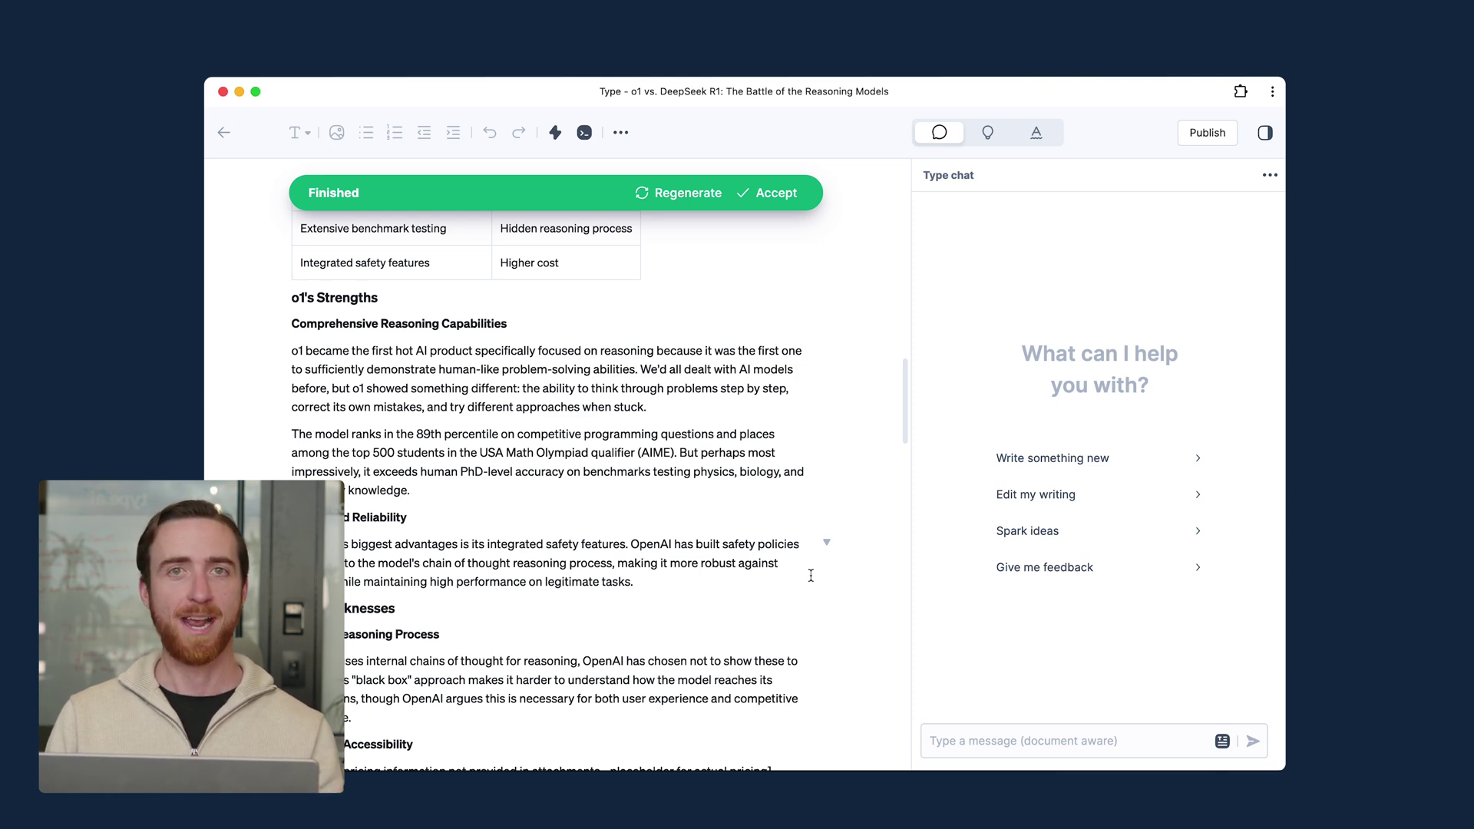
{"action": "scroll", "coordinate": [811, 576], "scroll_direction": "up", "scroll_amount": 10}
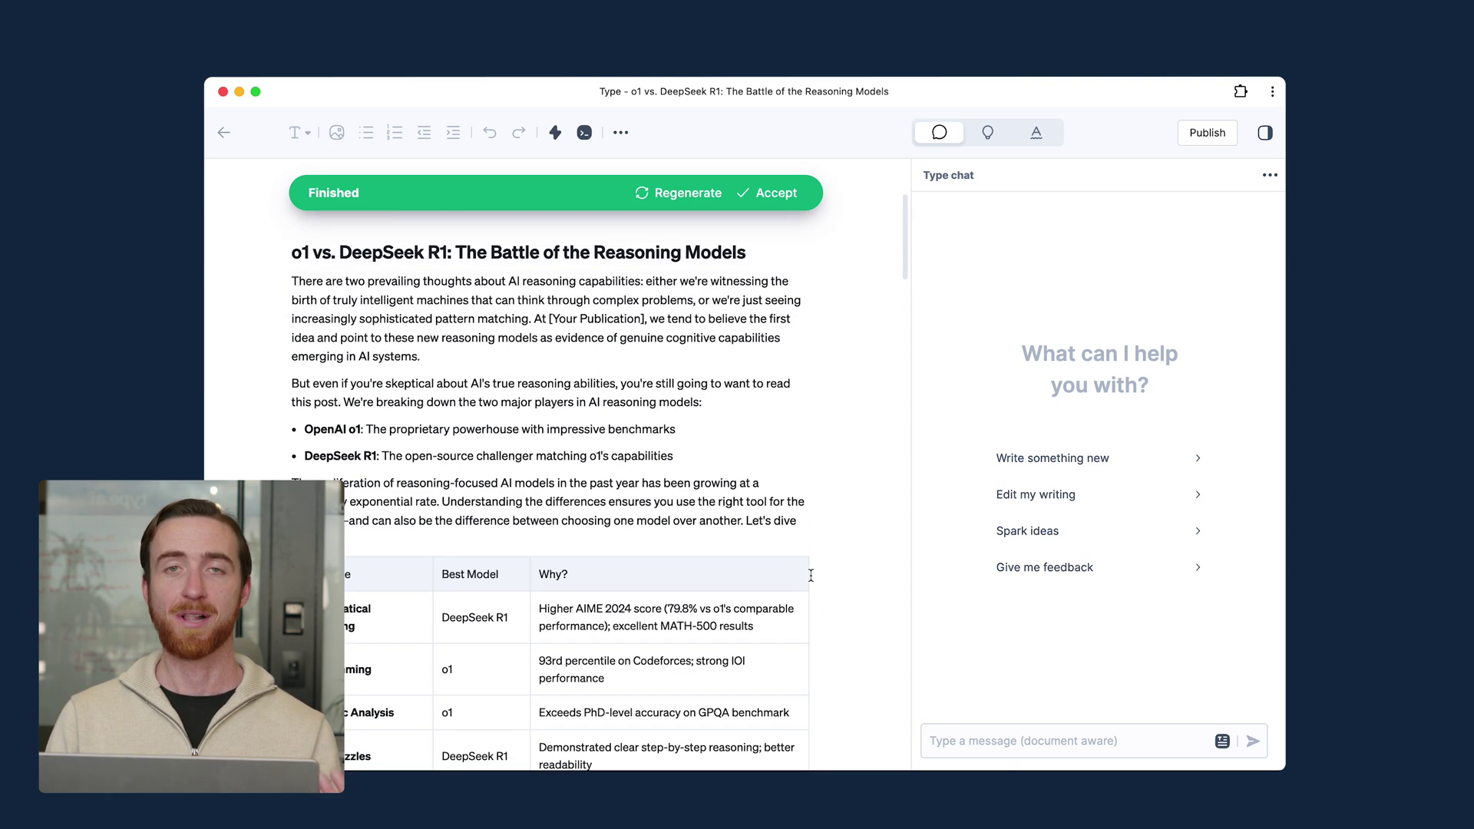